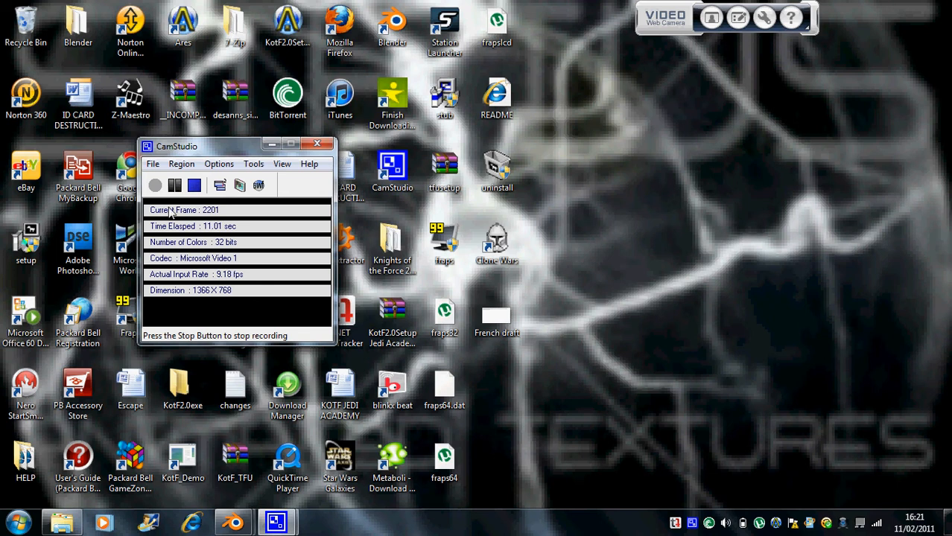
- Quit the Blender session that is already open and relaunch Blender with a fresh default scene
mouse_move(234, 523)
left_click(357, 455)
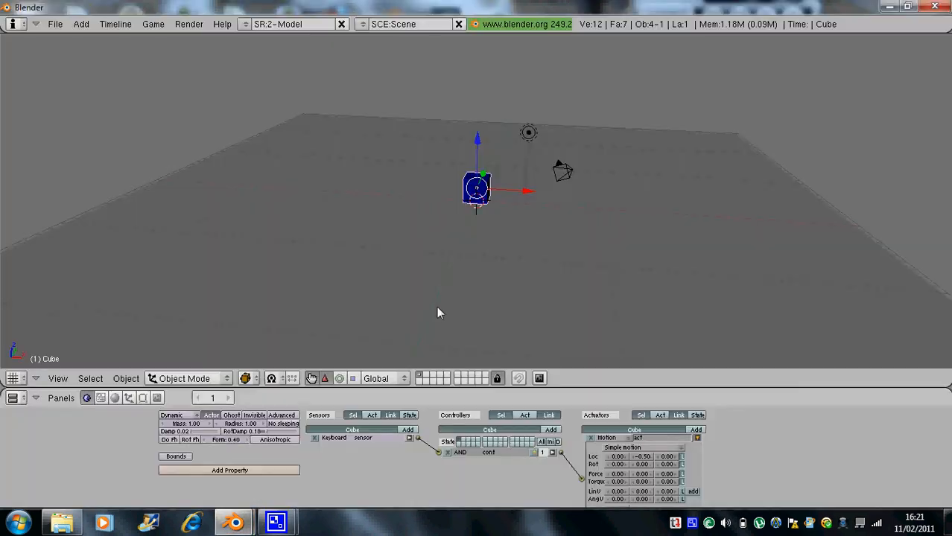
left_click(53, 24)
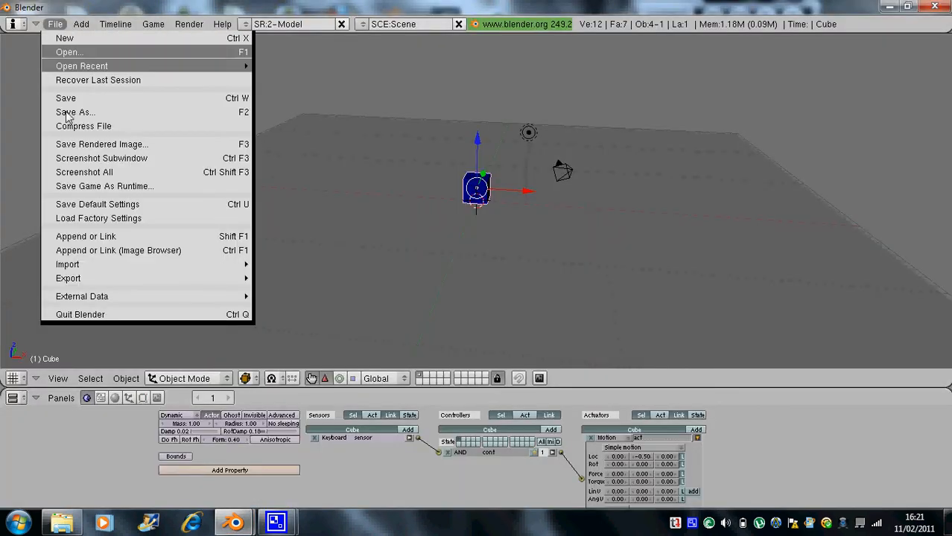
left_click(101, 313)
left_click(328, 341)
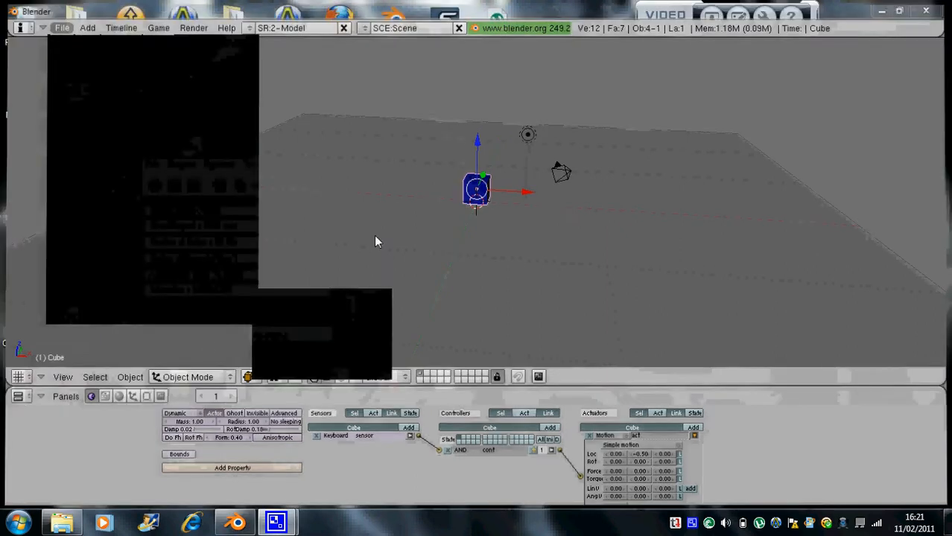
left_click(18, 521)
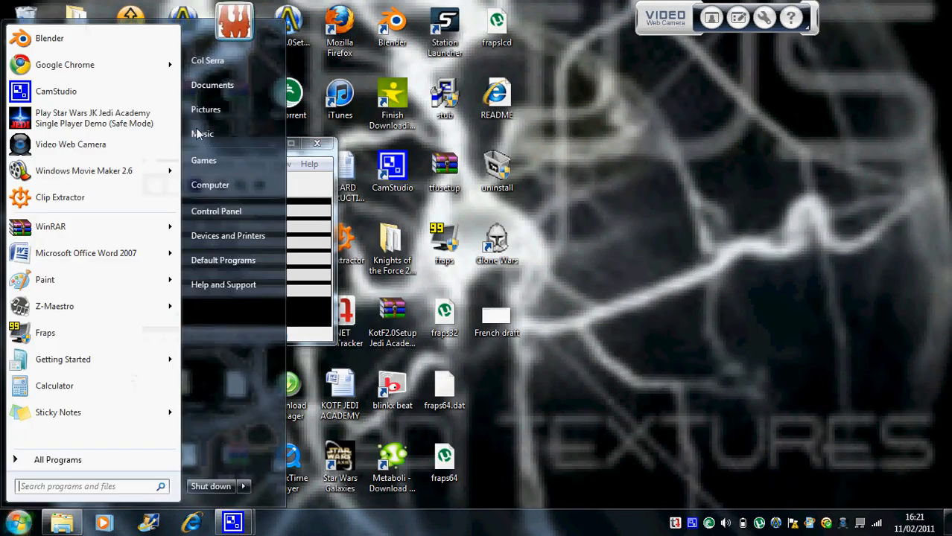
left_click(113, 36)
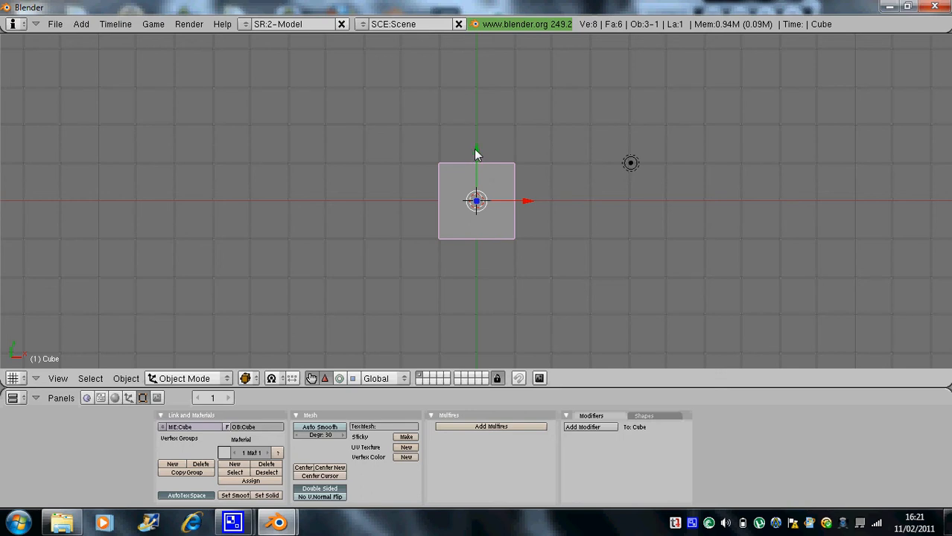
- Raise the default cube along Z in front view and add a plane mesh at the origin beneath it
key("KP_1")
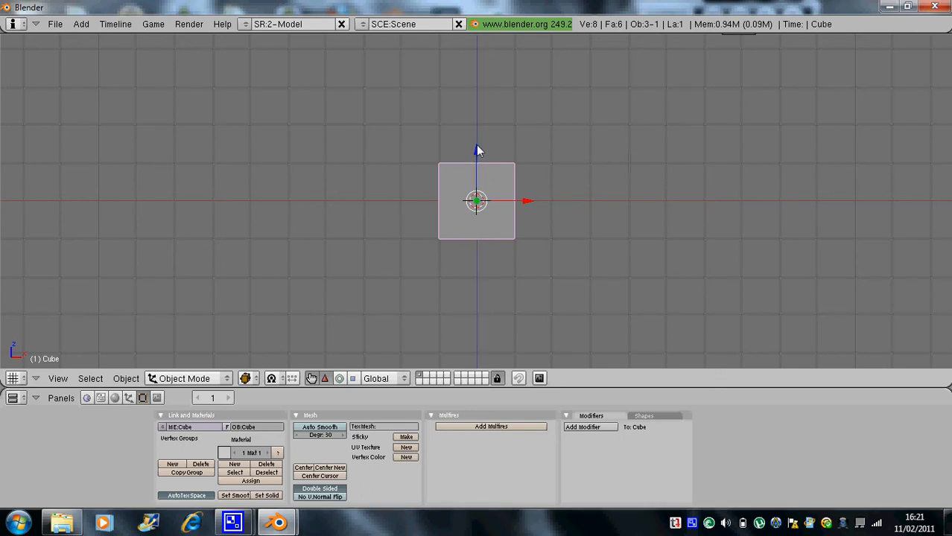
left_click_drag(475, 150, 473, 100)
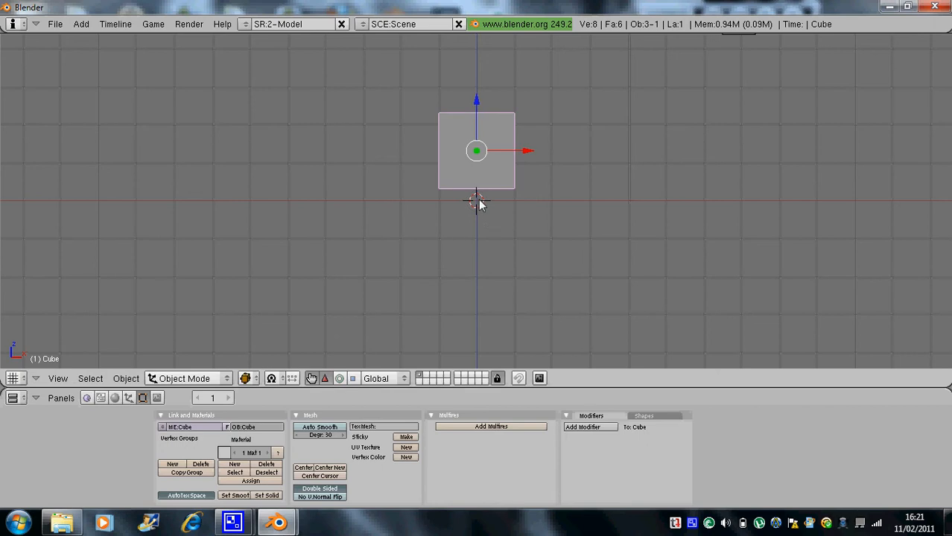
key("space")
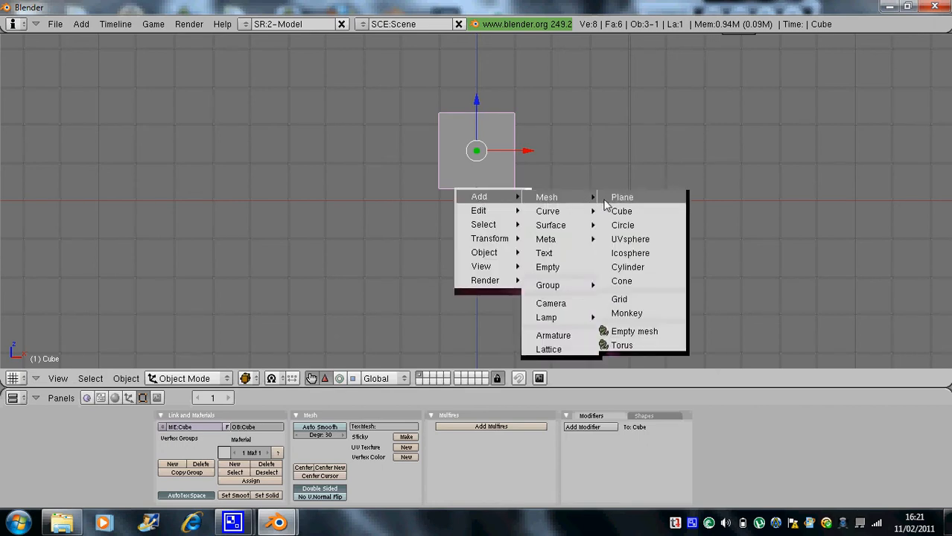
left_click(611, 198)
- Scale the plane up in top view until it covers the whole grid floor
scroll(526, 204, "down", 8)
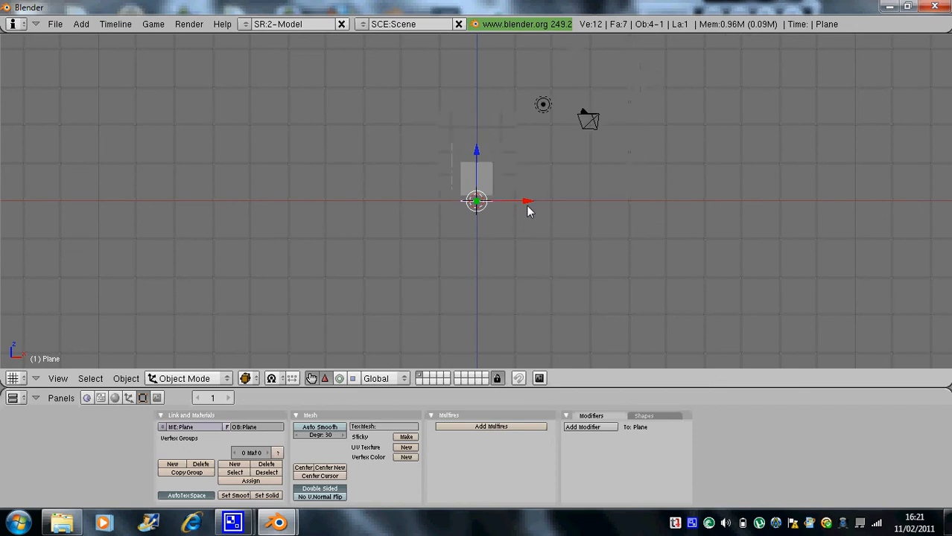
key("KP_7")
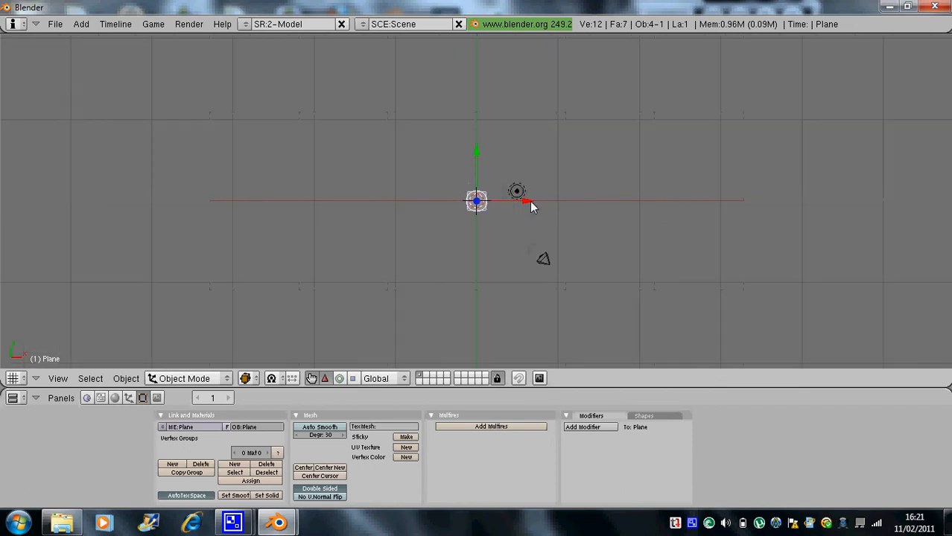
scroll(530, 201, "down", 3)
key("s")
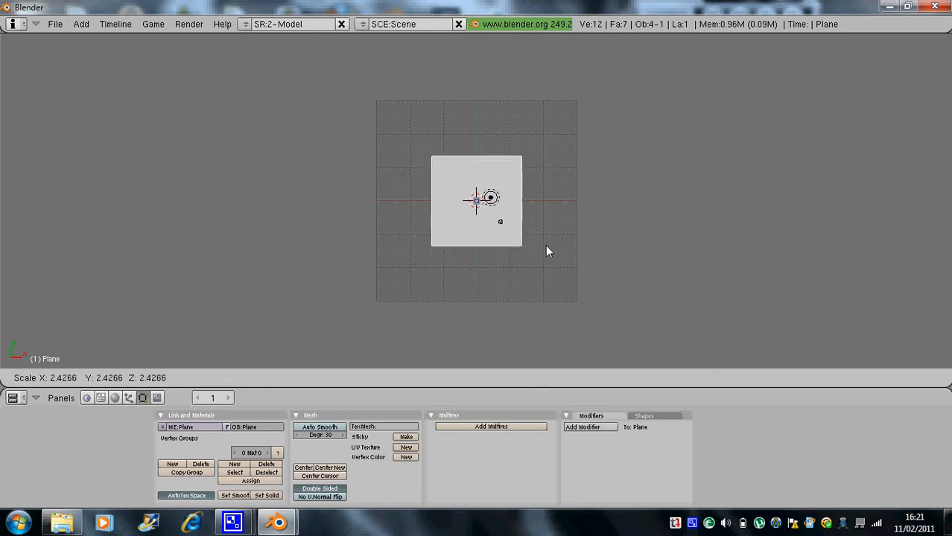
left_click(610, 283)
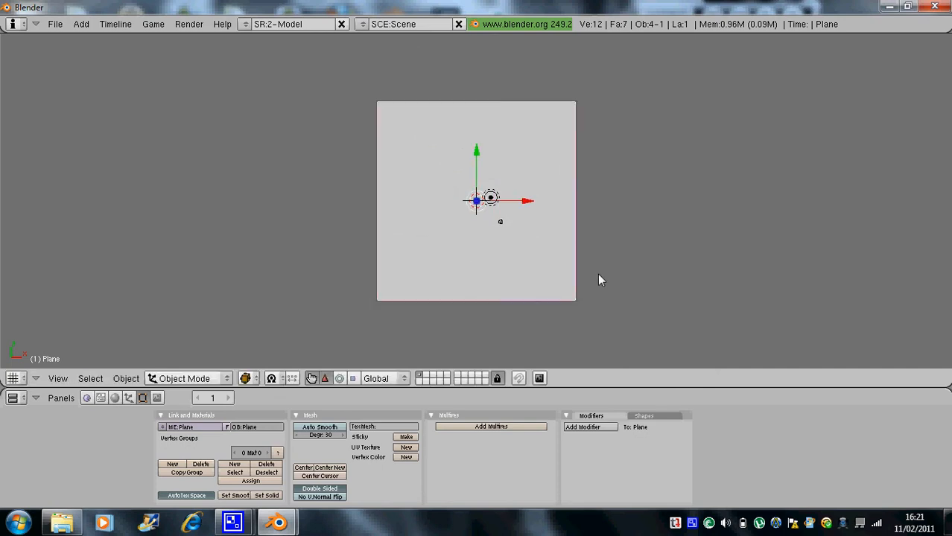
- Examine the cube's position relative to the enlarged plane from the front and from the top
key("KP_1")
scroll(496, 235, "up", 17)
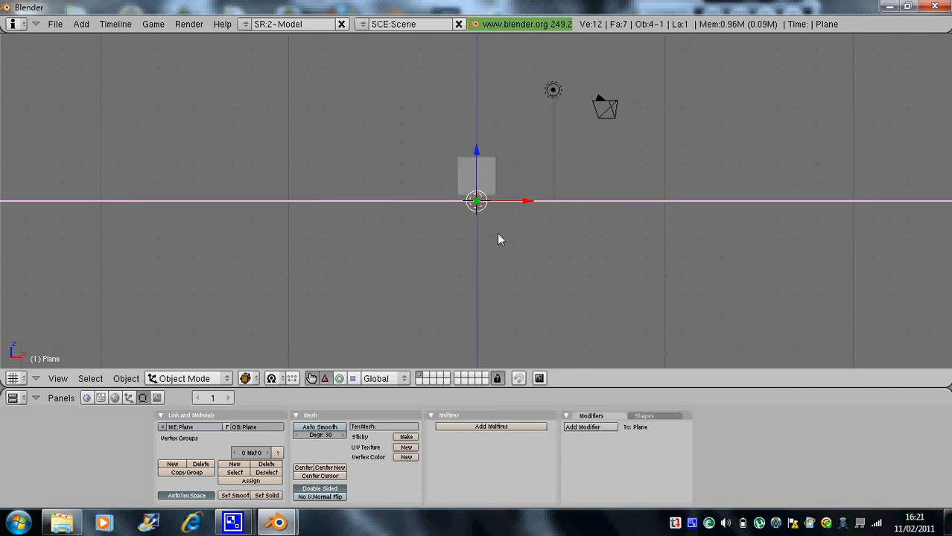
scroll(496, 235, "down", 3)
scroll(490, 201, "down", 5)
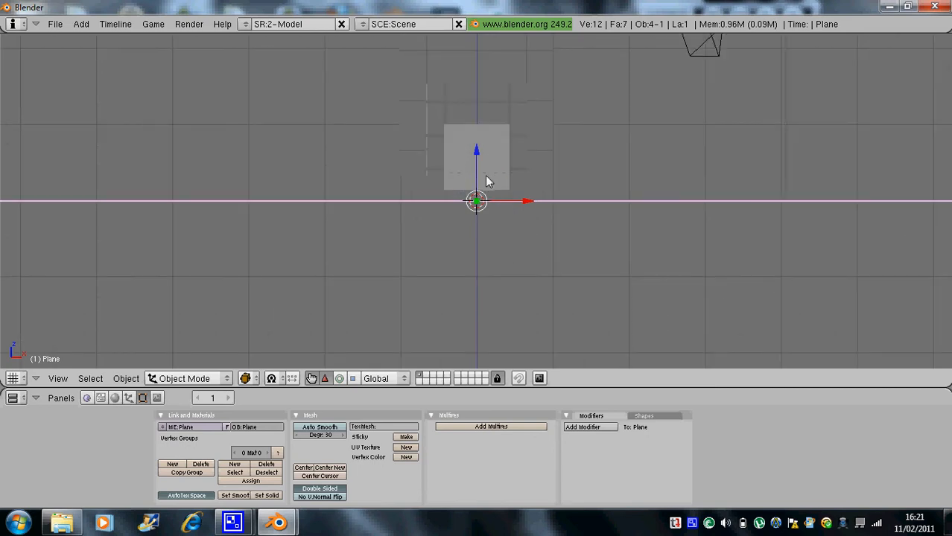
scroll(504, 179, "down", 3)
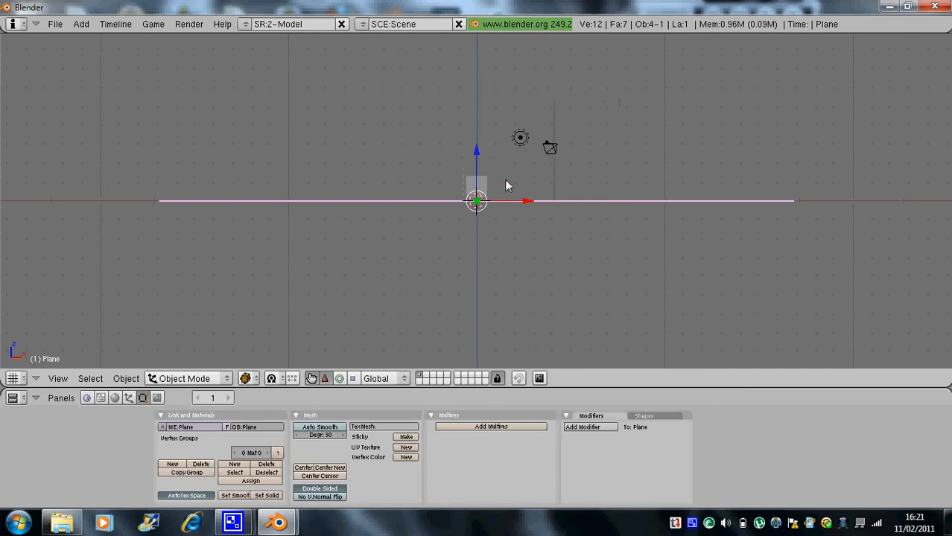
middle_click_drag(504, 180, 500, 188)
key("KP_7")
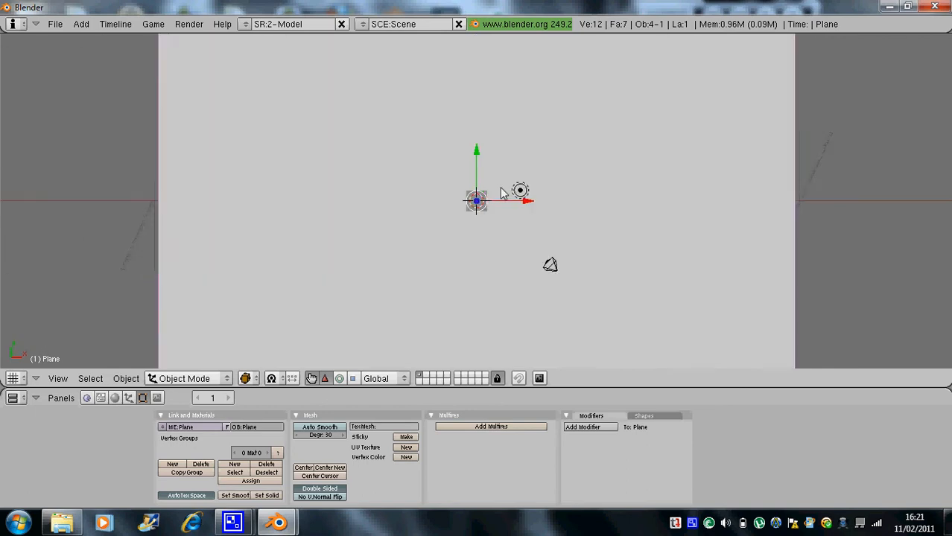
scroll(492, 191, "down", 4)
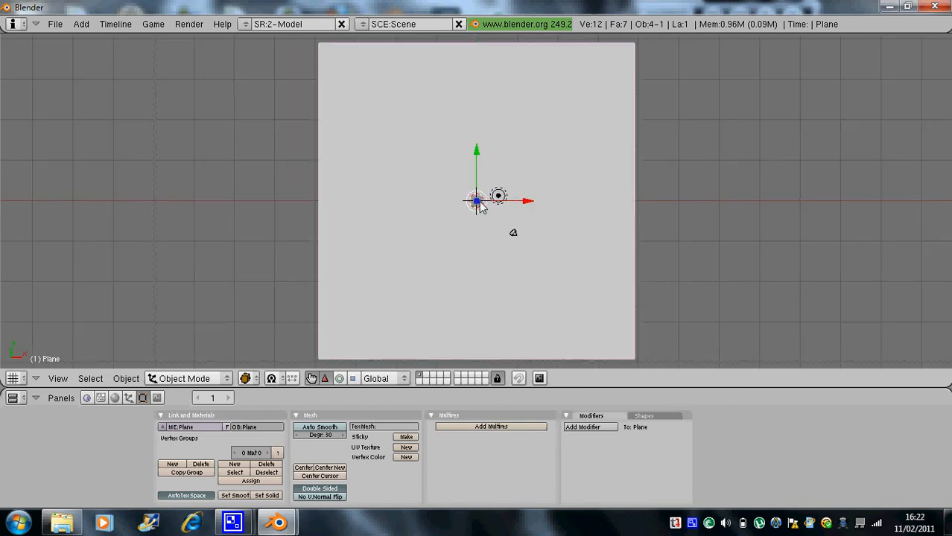
- Deselect all objects, run the game engine briefly as a preview and stop it
right_click(479, 202)
key("a")
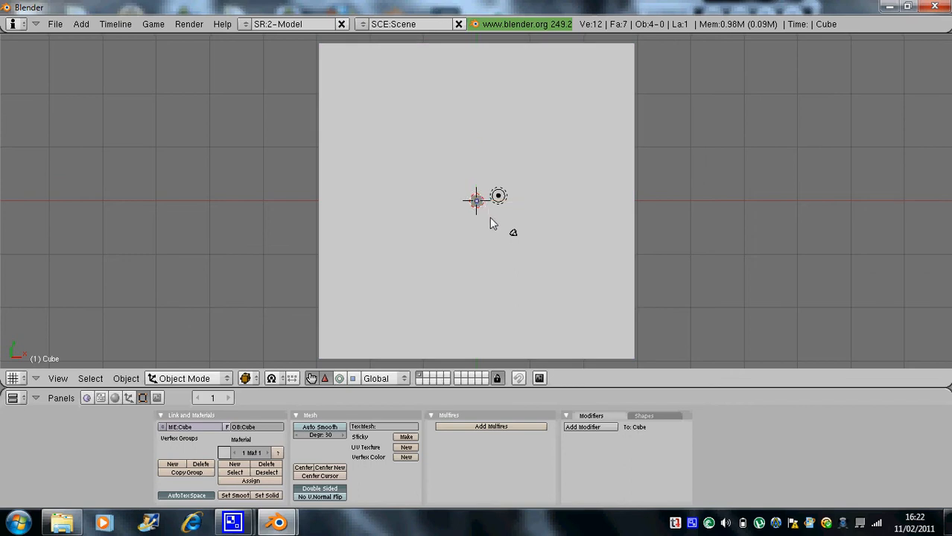
key("p")
key("Escape")
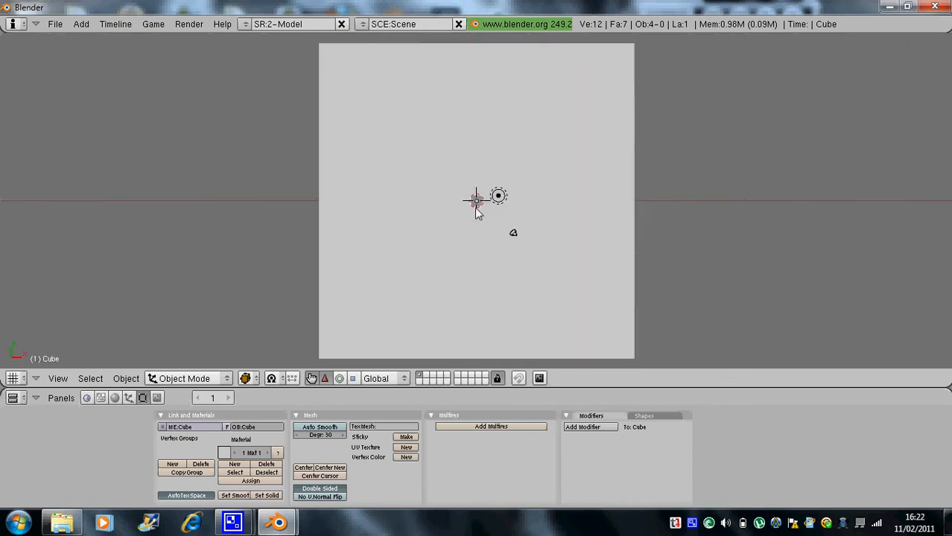
- Set the cube's material colour to a muted blue, hex 5975A6
right_click(478, 206)
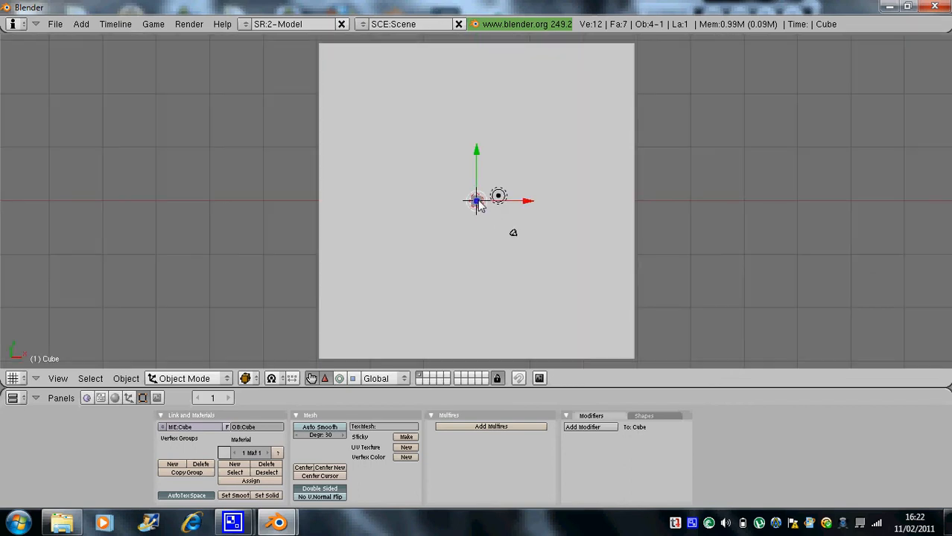
left_click(224, 453)
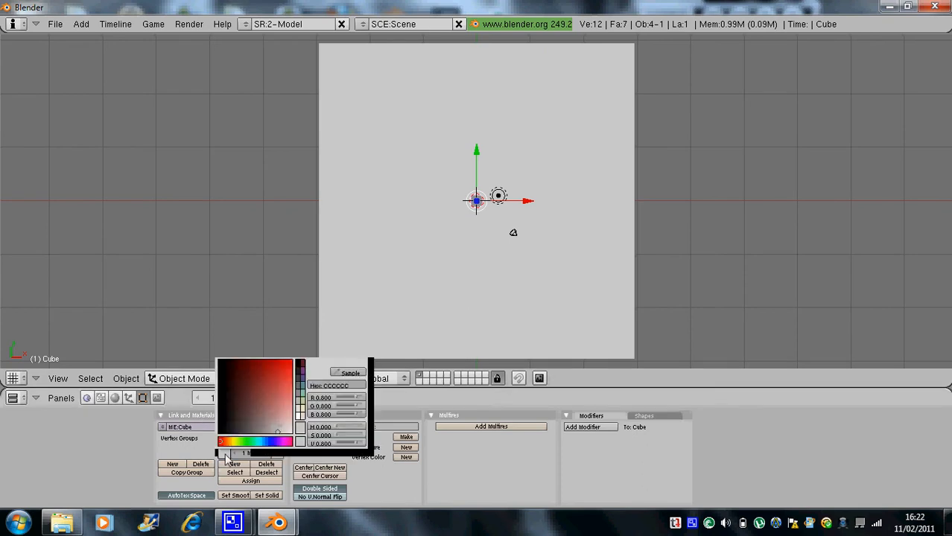
left_click(264, 444)
left_click_drag(276, 430, 268, 404)
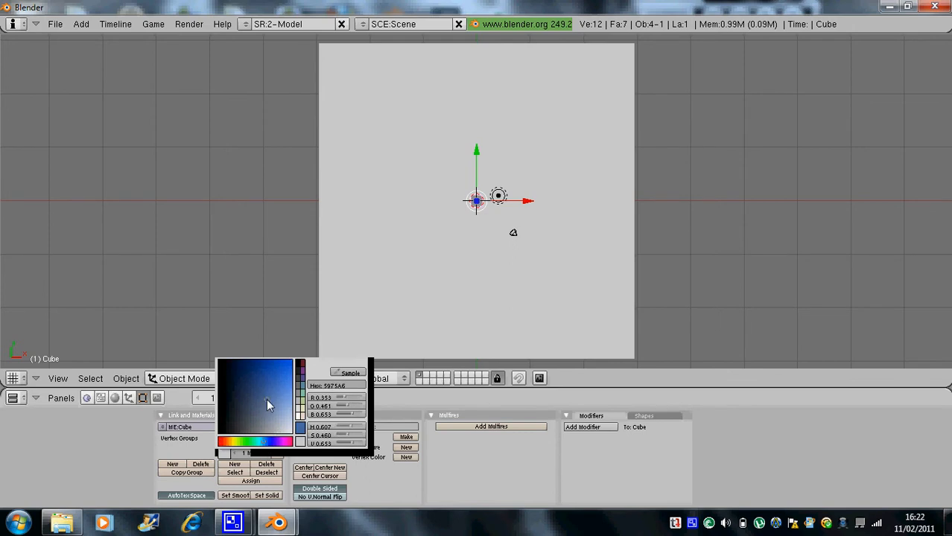
right_click(396, 228)
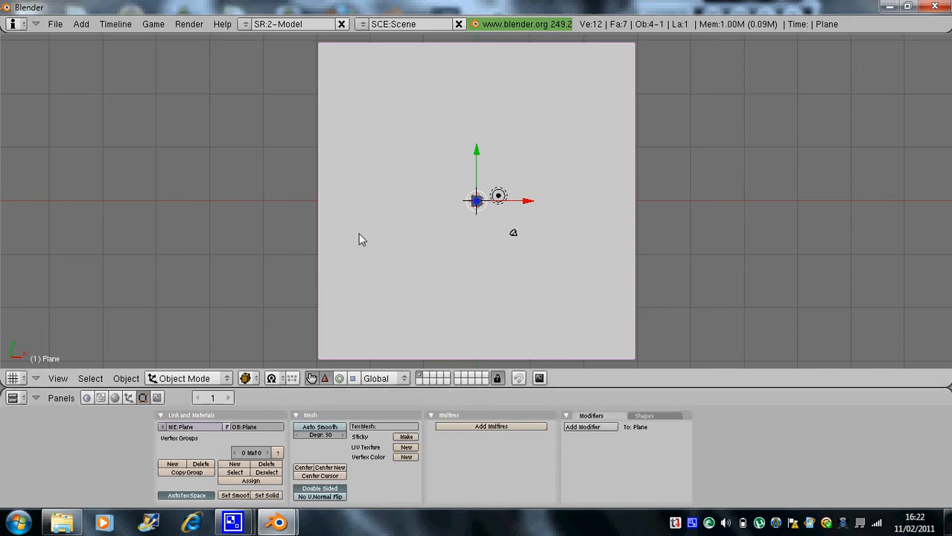
- Add a sensor, an AND controller and a Motion actuator to the cube's game logic and link all three together
right_click(477, 202)
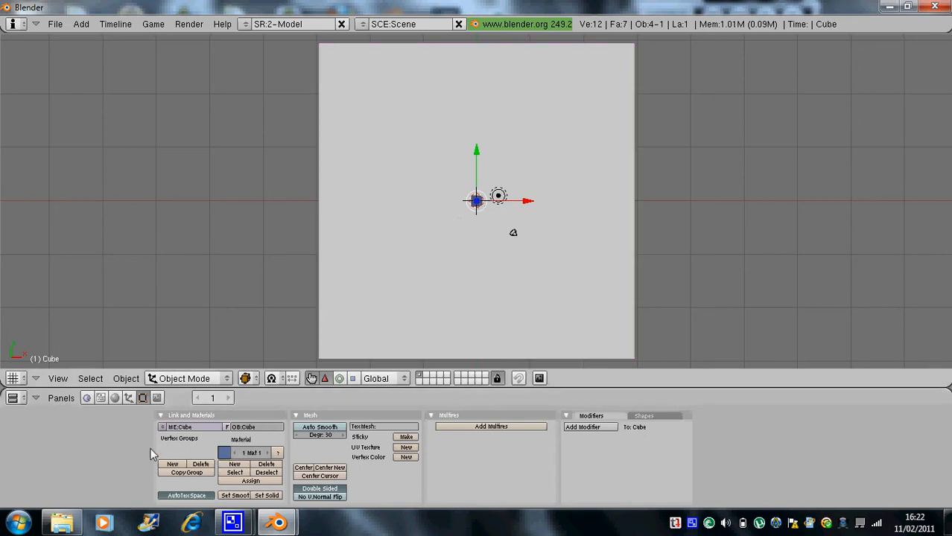
left_click(87, 399)
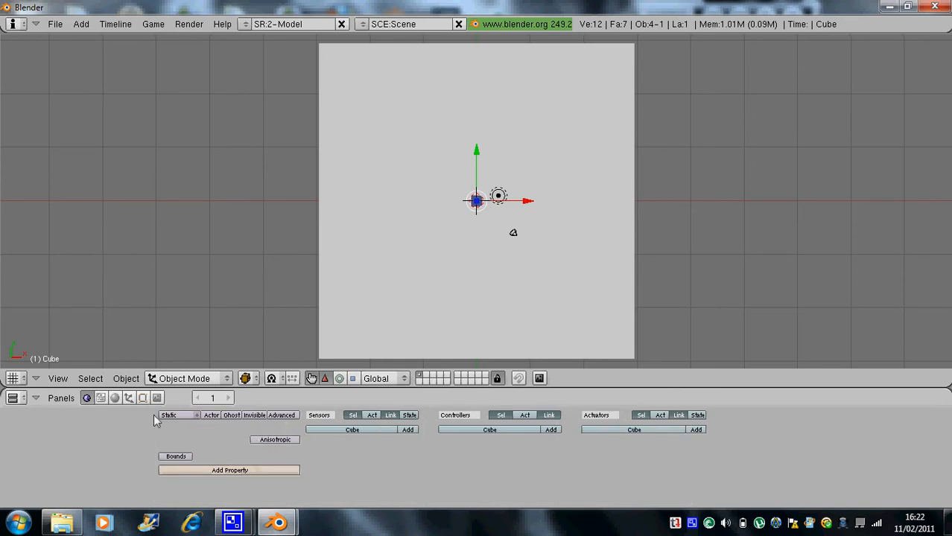
left_click(407, 430)
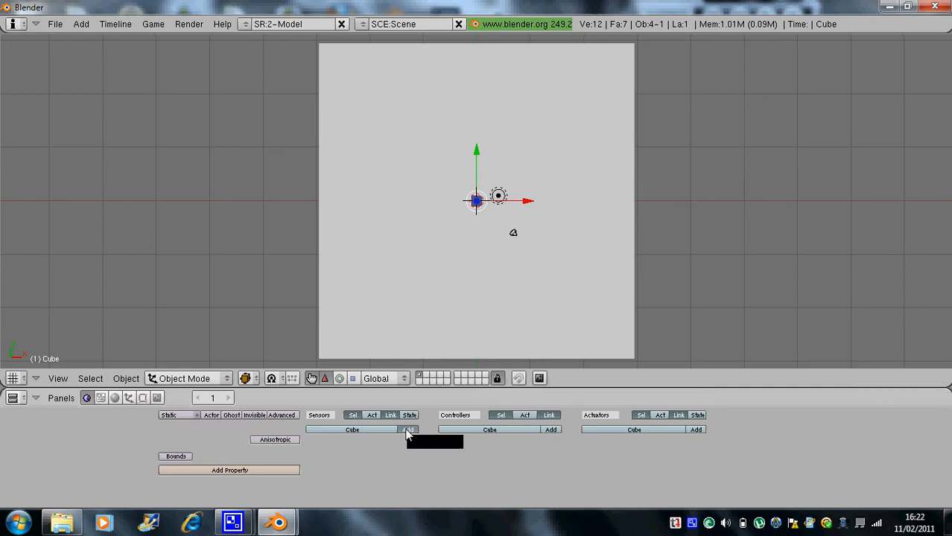
left_click(551, 430)
left_click(695, 431)
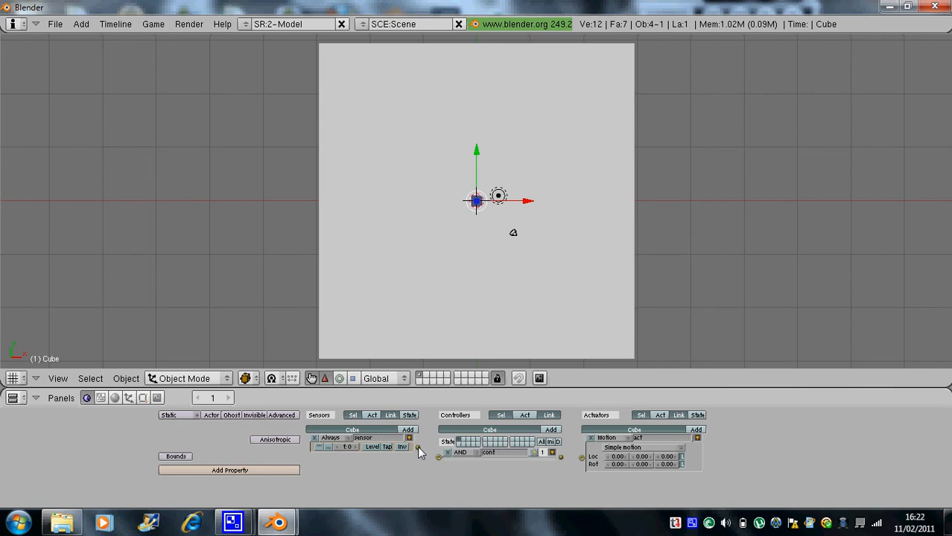
left_click_drag(440, 460, 438, 456)
left_click_drag(582, 461, 551, 460)
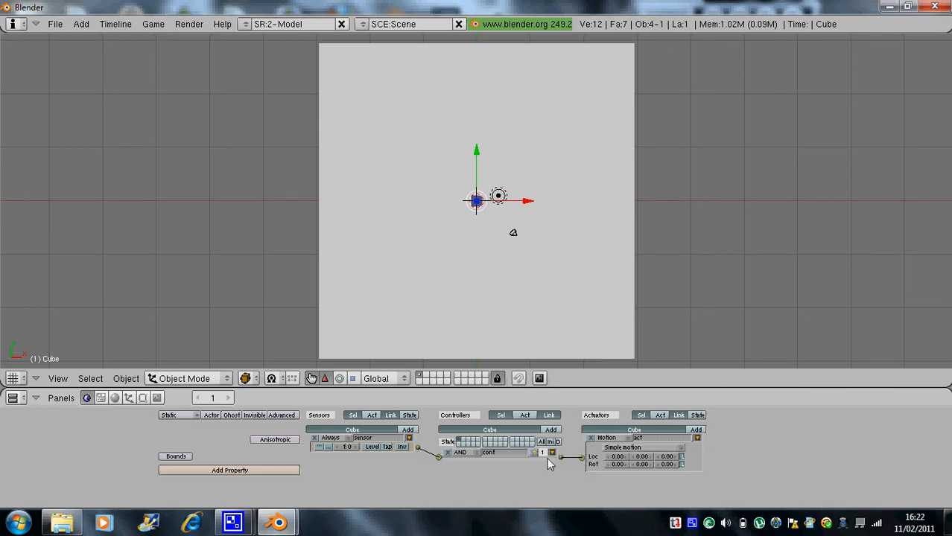
- Change the cube's sensor type to Keyboard, assign the Up arrow as its key, and collapse the sensor's settings
left_click(337, 441)
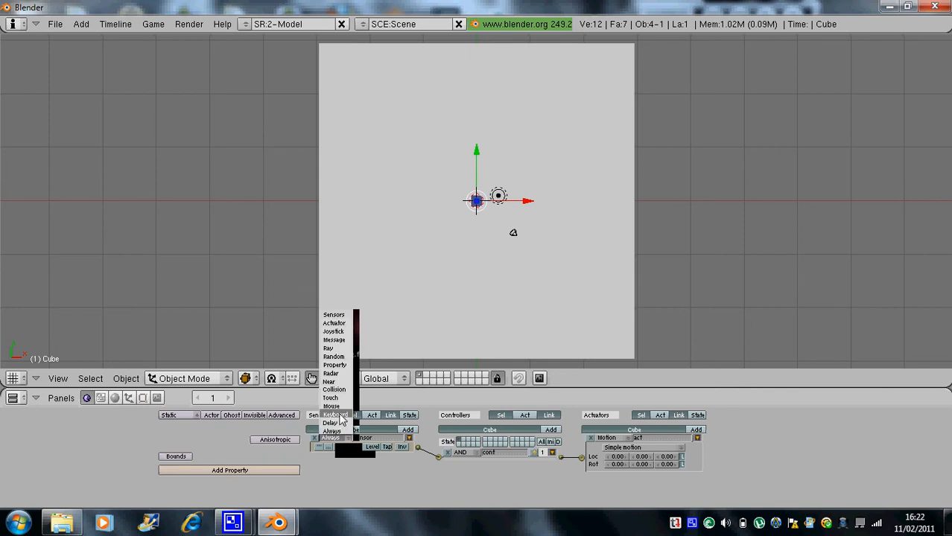
left_click(335, 415)
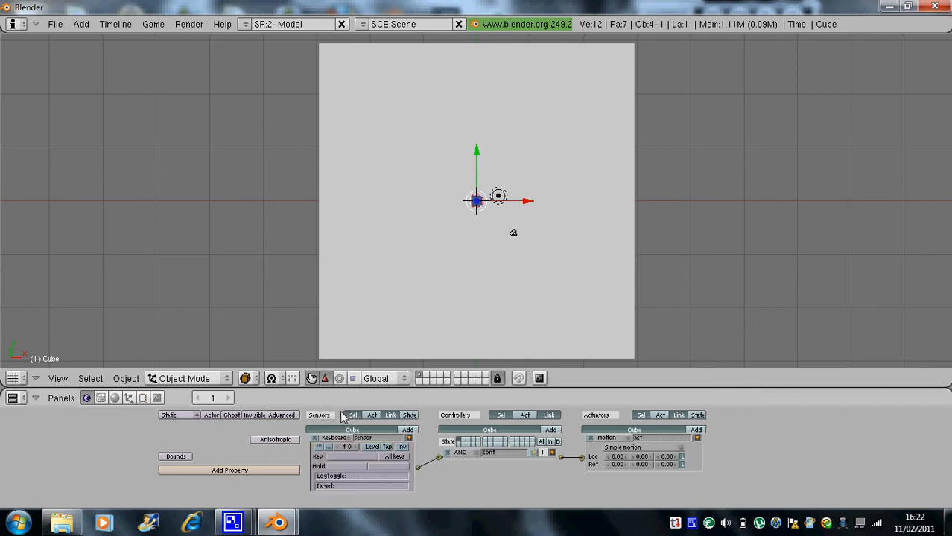
left_click(364, 457)
key("Up")
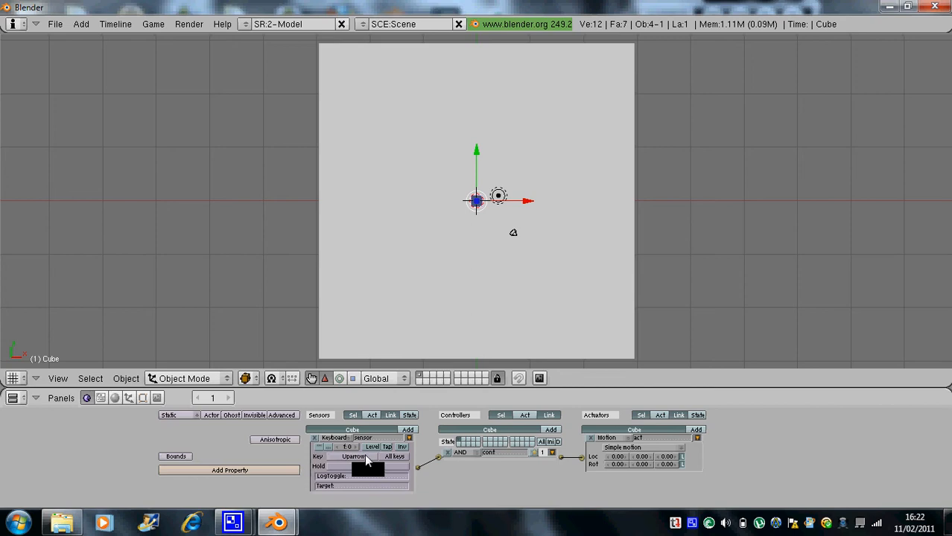
left_click(409, 439)
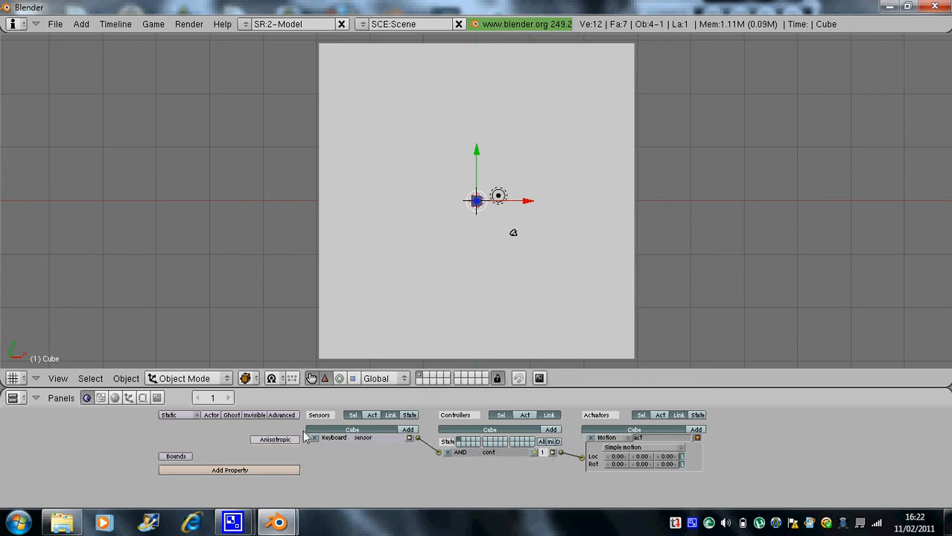
- Set the cube's physics object type to Dynamic
left_click(191, 416)
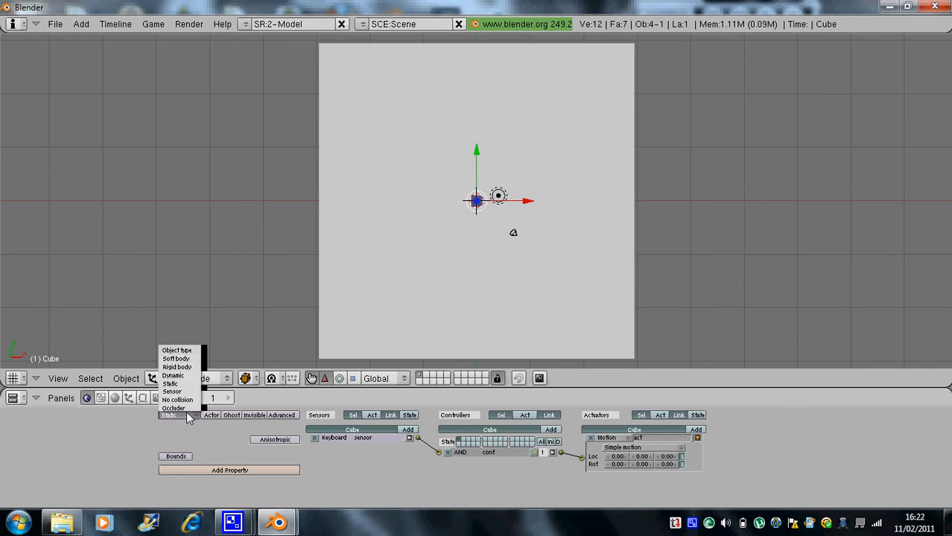
left_click(184, 376)
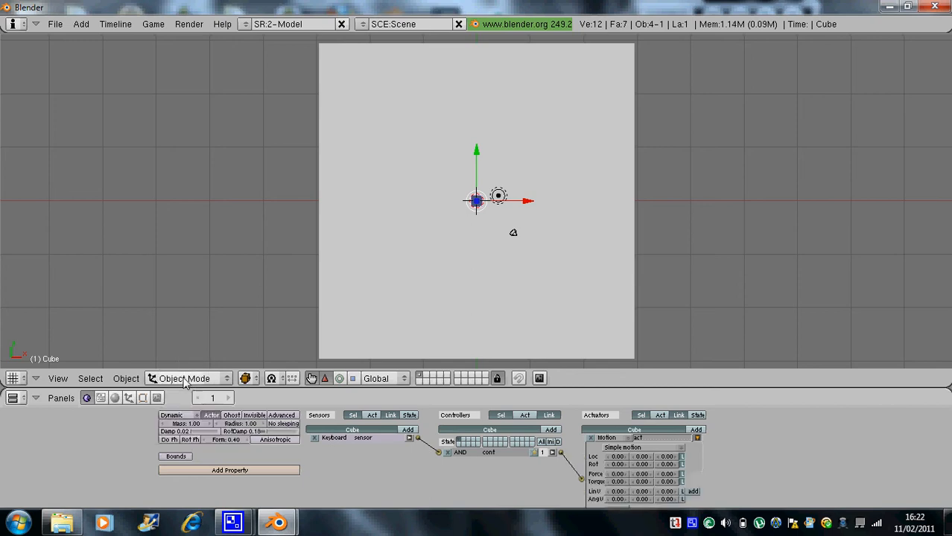
left_click(182, 415)
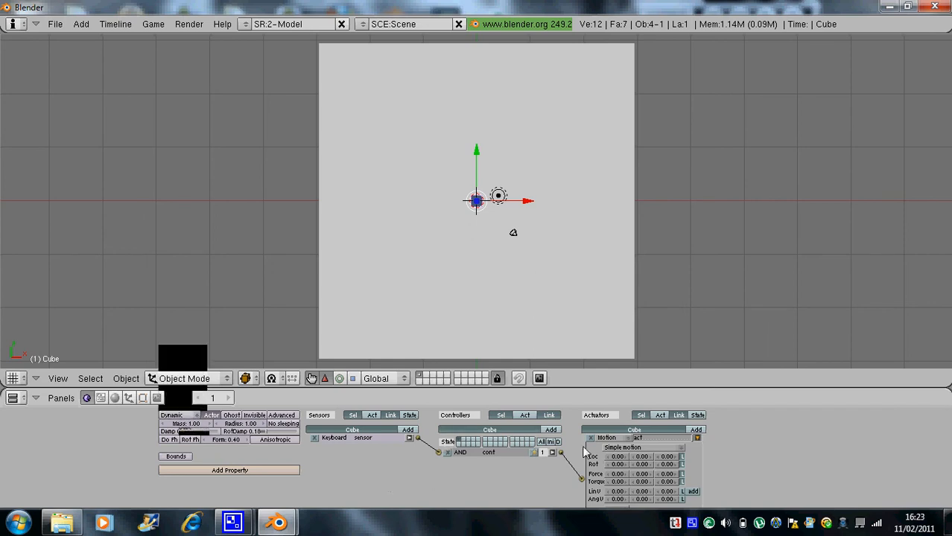
- Try a negative Y value for the Motion actuator's Loc and run the game briefly
left_click(633, 457)
left_click(632, 456)
left_click(632, 456)
key("p")
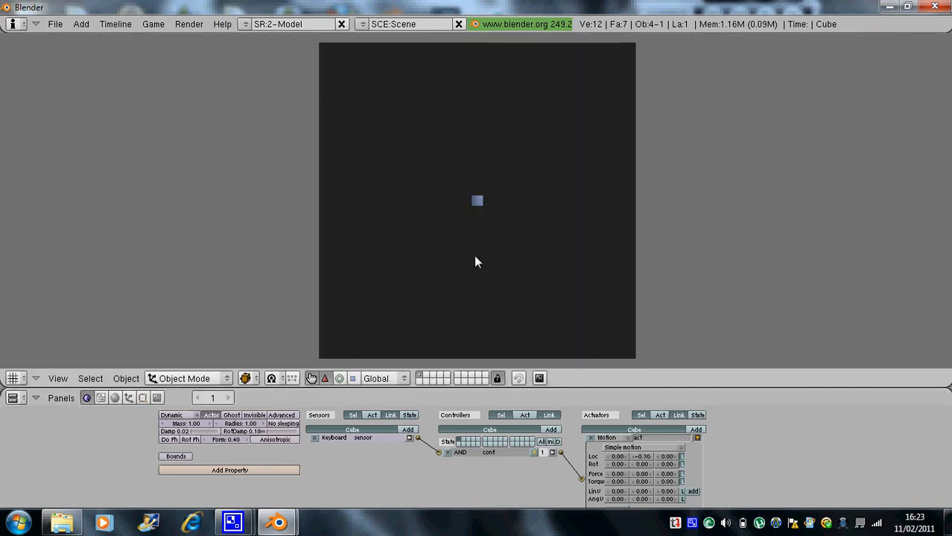
key("Escape")
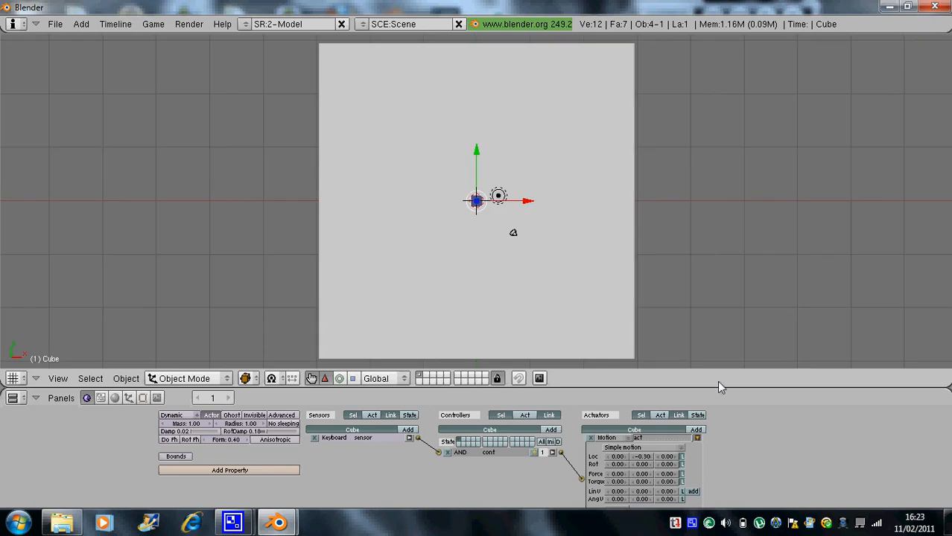
- Set the Motion actuator's Y Loc to 0.30 and test moving the cube forward in the game
left_click(653, 459)
left_click(652, 458)
left_click(653, 459)
key("p")
key("Up")
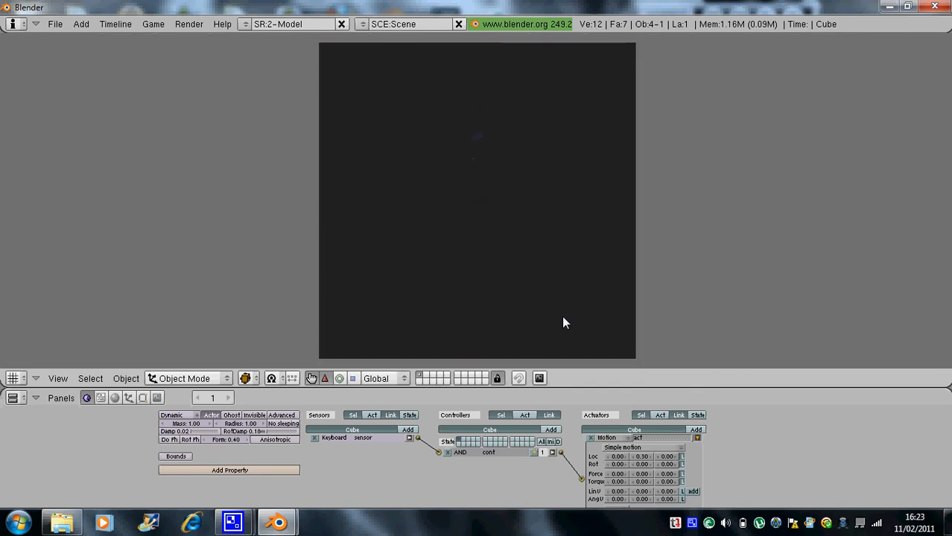
key("Escape")
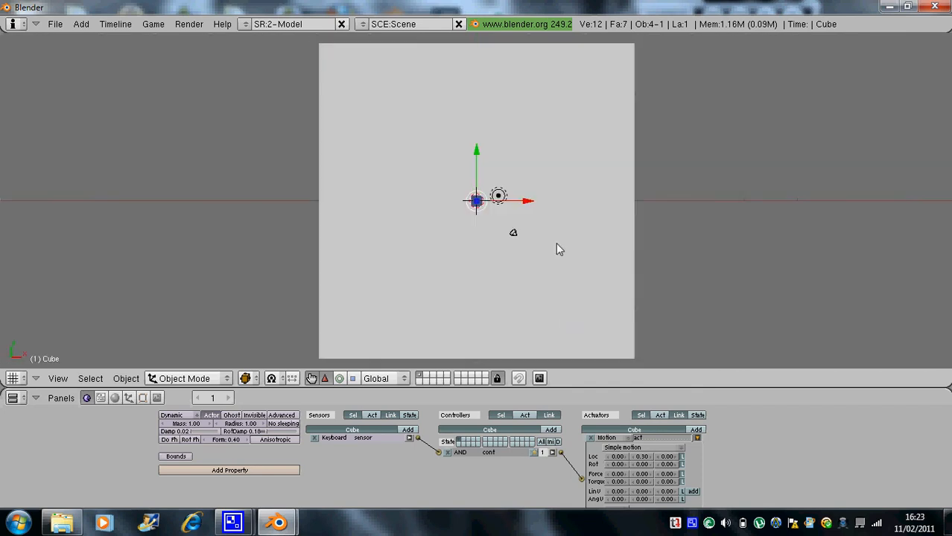
- Move the lamp horizontally so it sits directly above the cube, and check the lighting in the game from top view
right_click(498, 199)
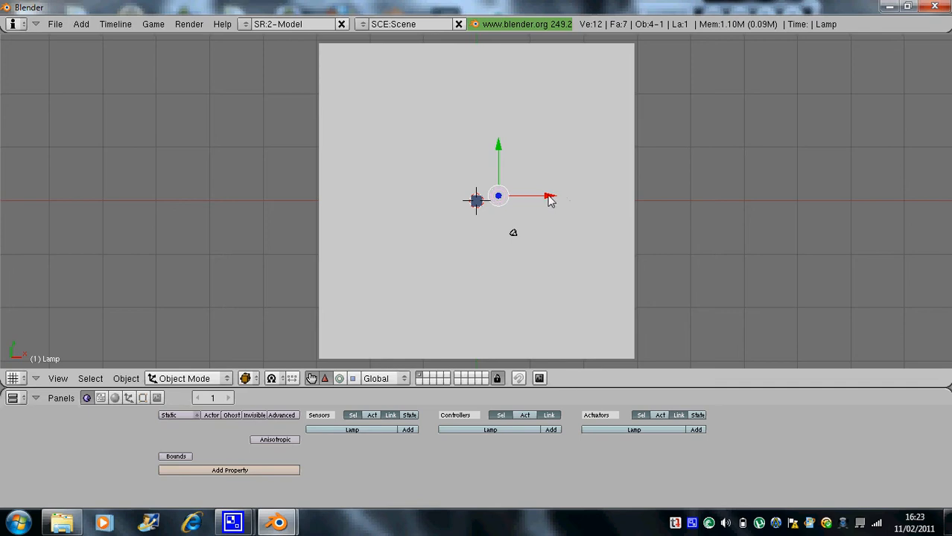
left_click_drag(549, 197, 526, 206)
left_click_drag(476, 149, 476, 149)
middle_click_drag(474, 238, 428, 70)
scroll(467, 186, "up", 6)
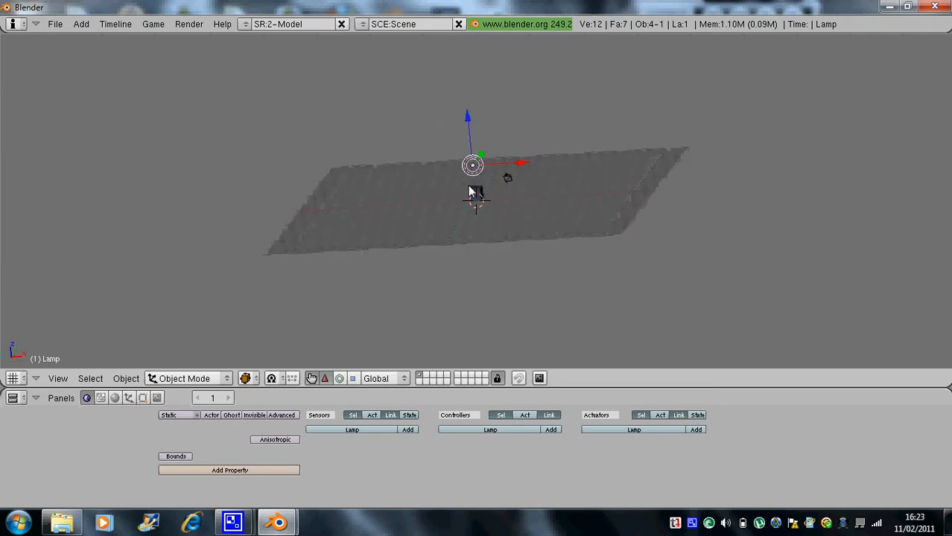
middle_click_drag(463, 186, 507, 270)
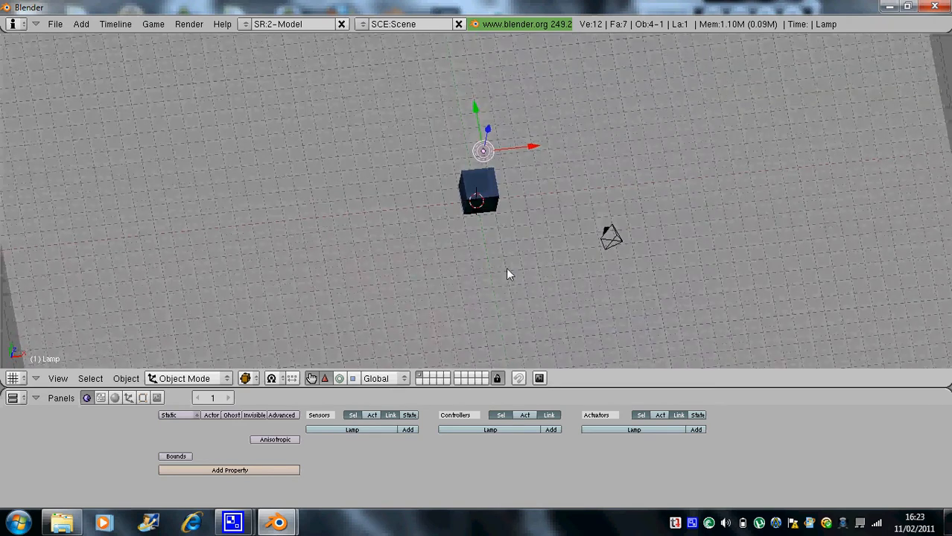
key("KP_7")
scroll(514, 253, "down", 5)
scroll(490, 262, "down", 3)
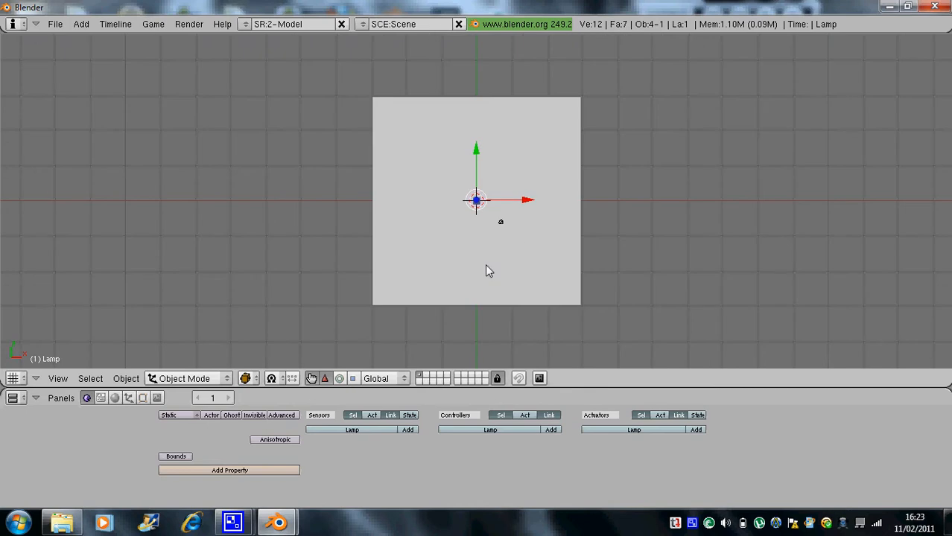
key("p")
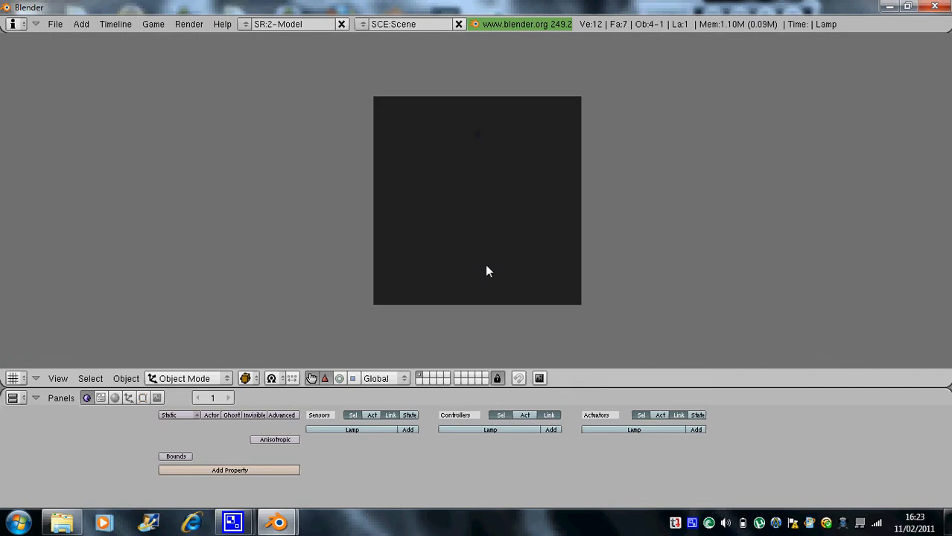
key("Escape")
- Parent the lamp to the cube so that it follows the cube's movement
middle_click_drag(434, 219, 403, 139)
scroll(458, 167, "up", 3)
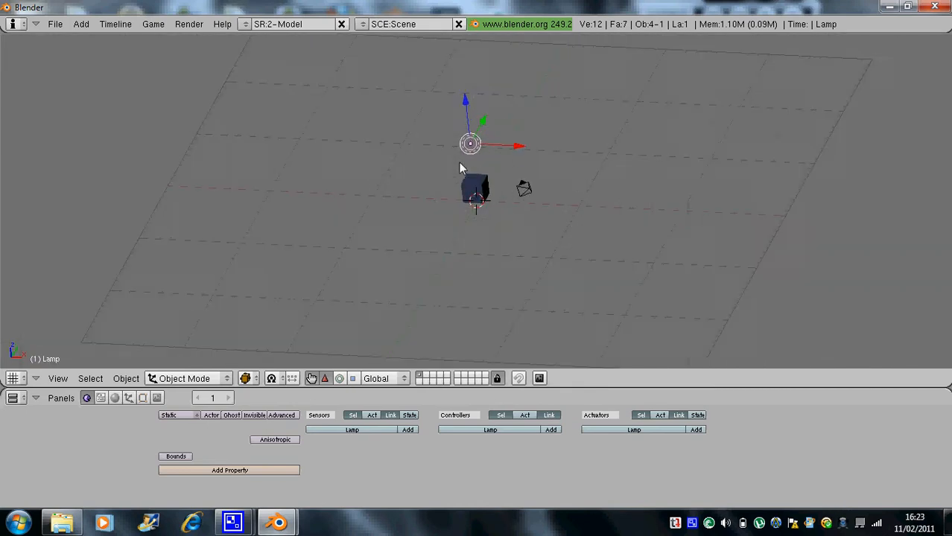
scroll(466, 160, "up", 5)
scroll(469, 101, "down", 3)
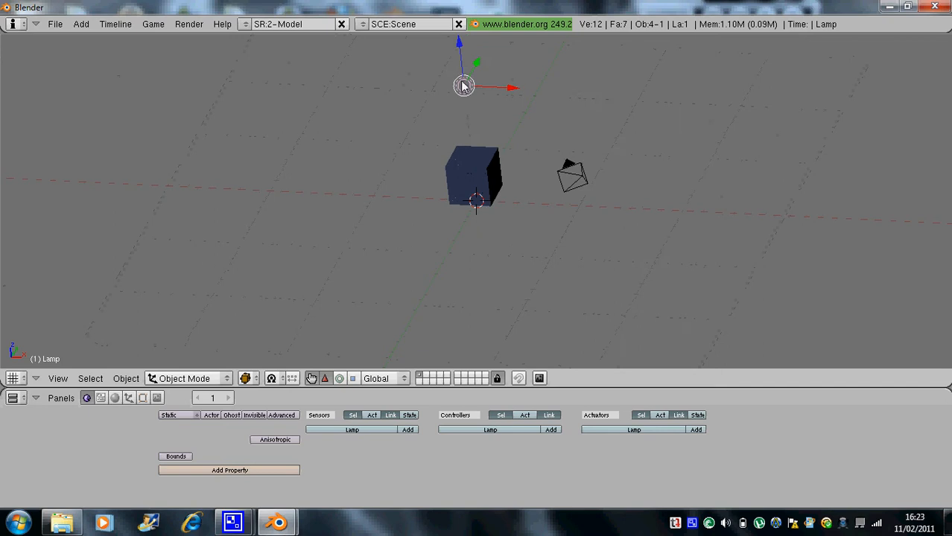
right_click(477, 183)
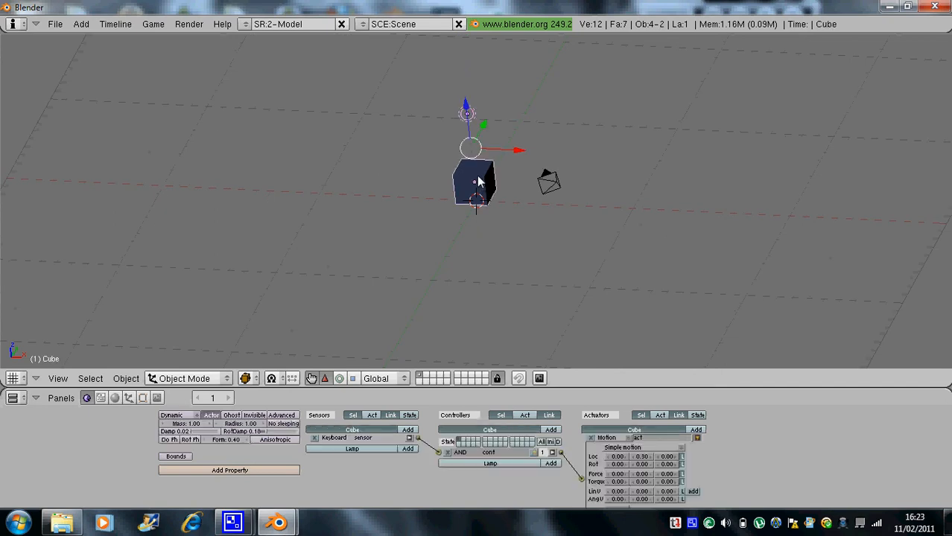
key("ctrl+p")
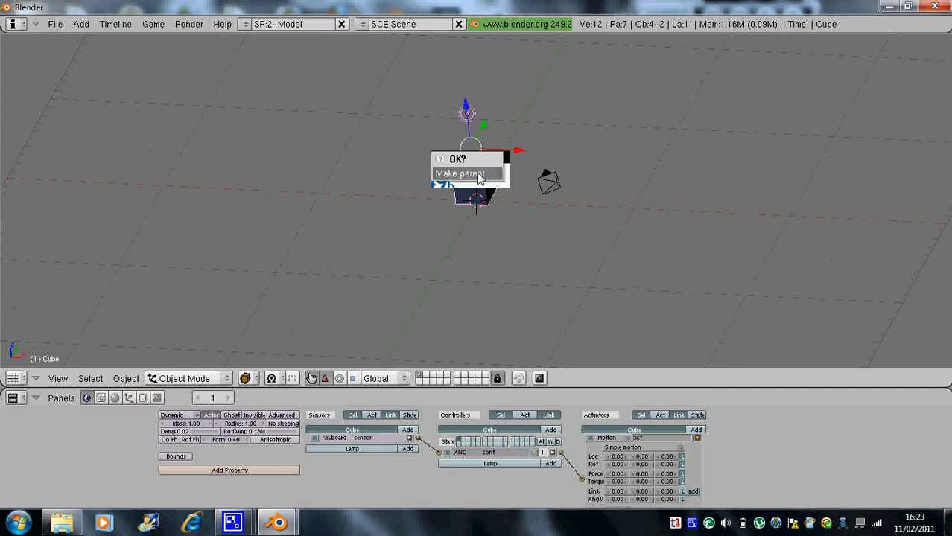
left_click(491, 174)
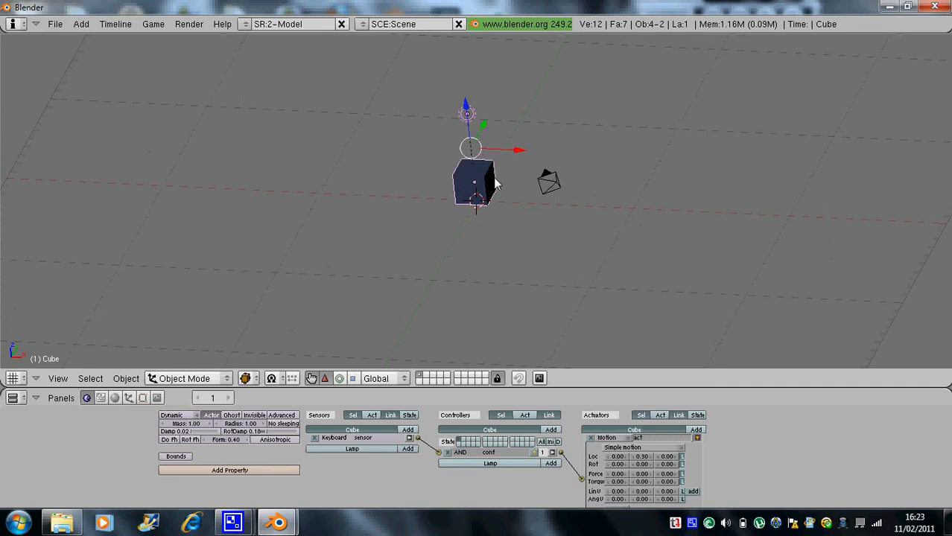
- Deselect everything and test in the game from top view whether the lamp follows the cube as it moves forward
key("a")
key("KP_0")
key("KP_0")
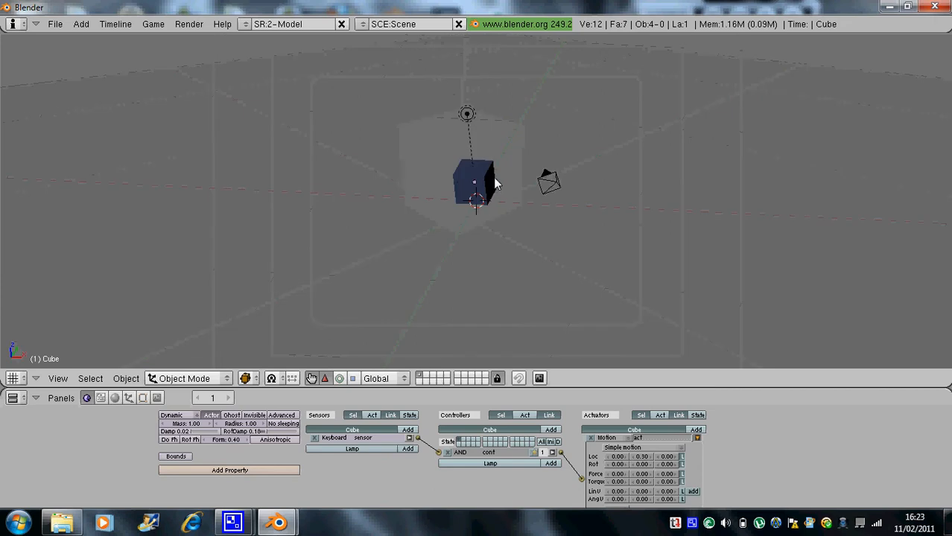
scroll(474, 176, "down", 5)
key("KP_7")
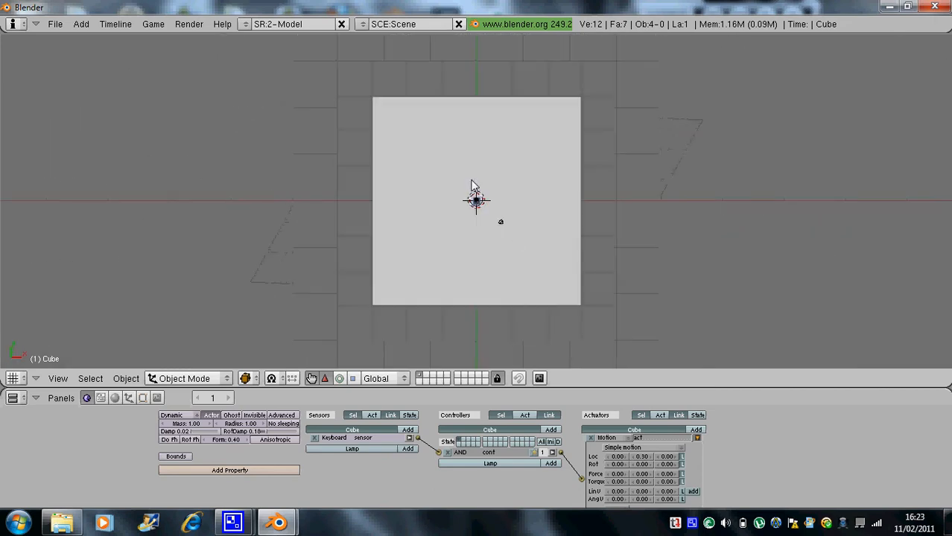
key("p")
key("Up")
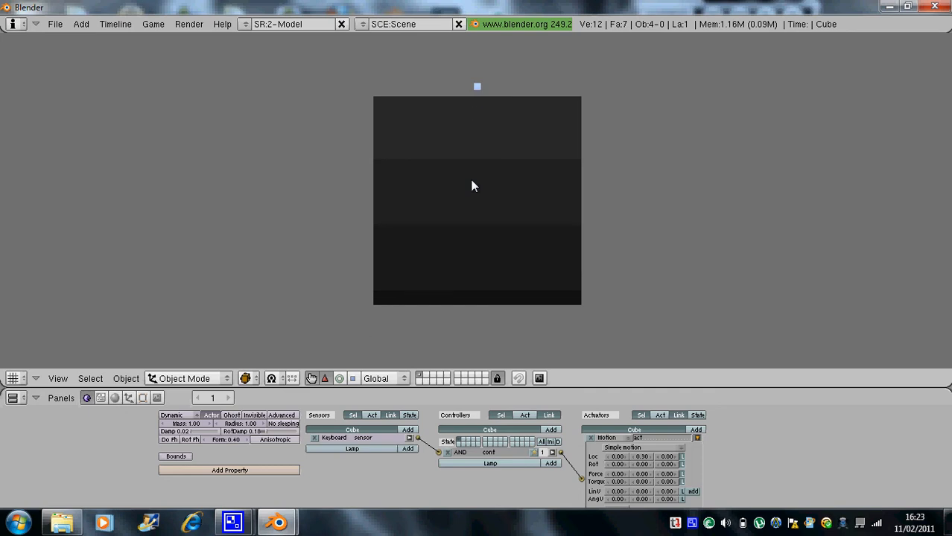
key("Escape")
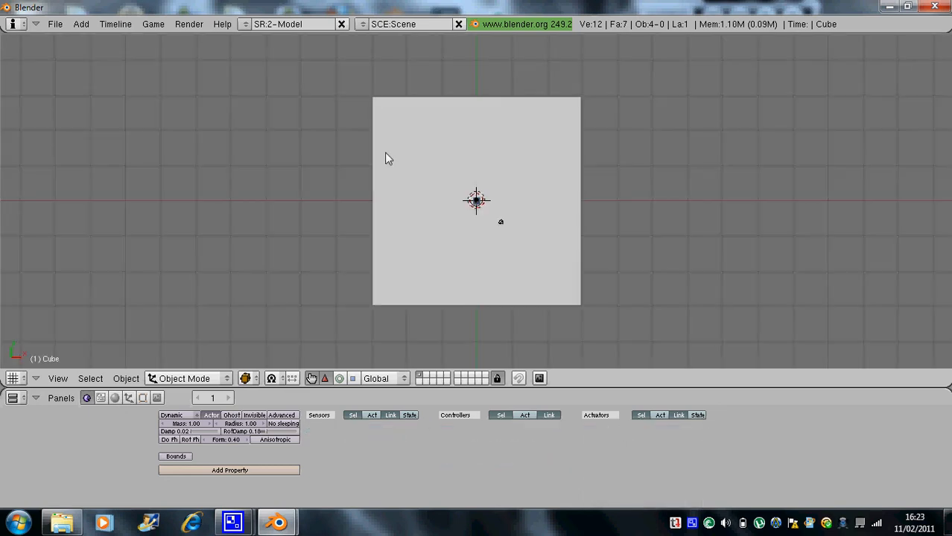
- Select the cube and collapse its Motion actuator's settings
scroll(464, 230, "up", 4)
right_click(478, 218)
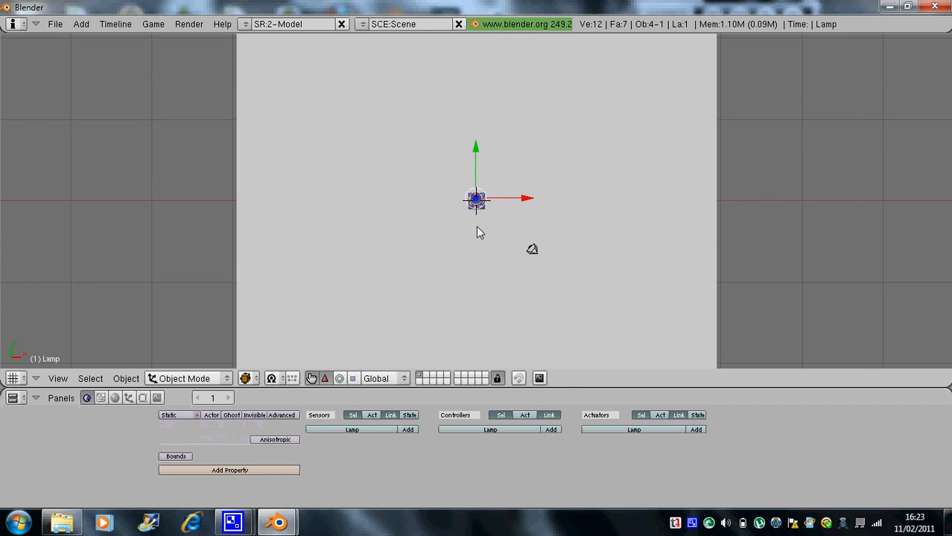
scroll(476, 228, "up", 3)
middle_click_drag(477, 229, 478, 195)
right_click(478, 195)
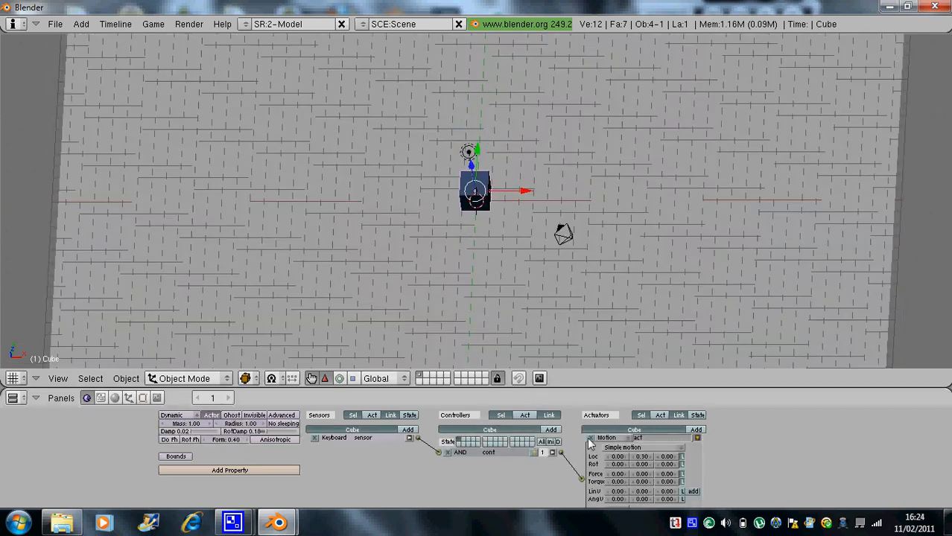
left_click(696, 437)
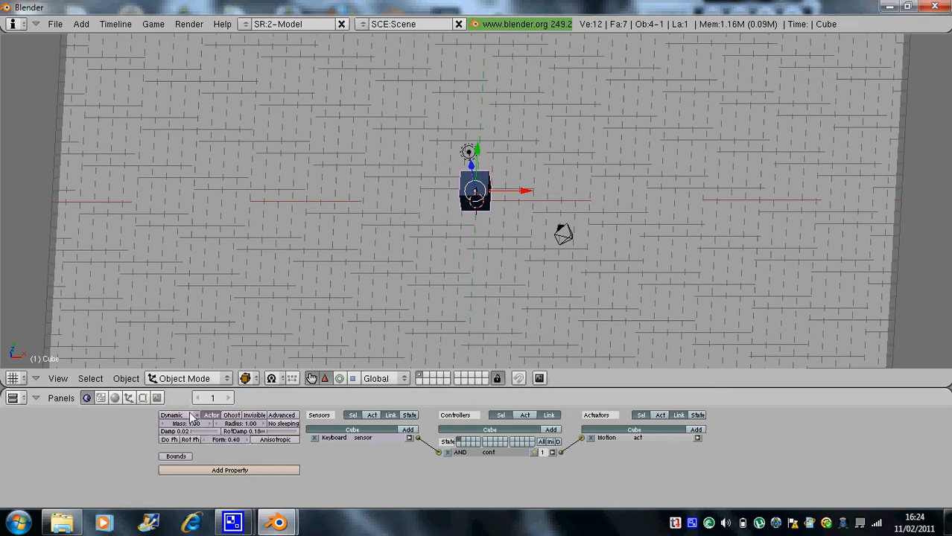
- Raise the cube slightly above the ground plane along Z and test its forward movement in the game from an angled view
scroll(379, 219, "down", 2)
scroll(380, 213, "down", 2)
middle_click_drag(405, 224, 404, 155)
scroll(480, 230, "up", 6)
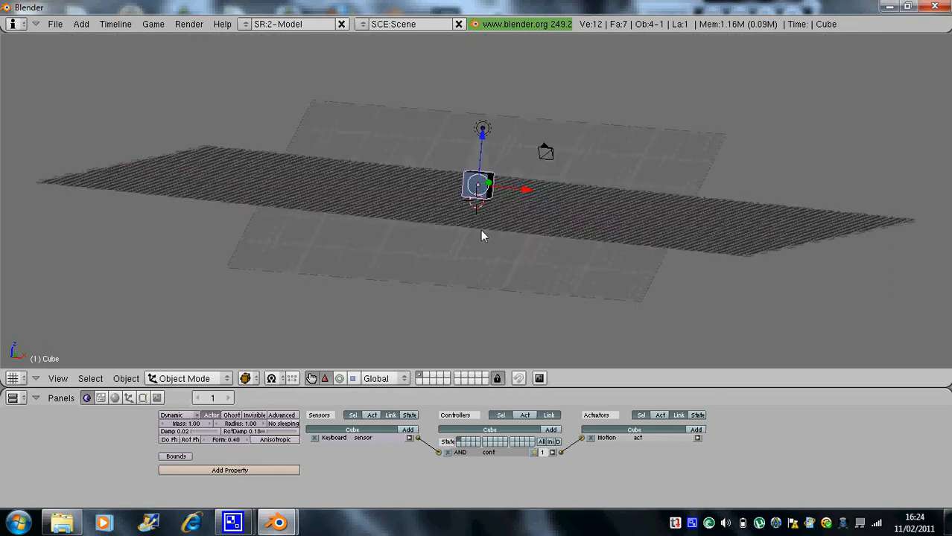
left_click_drag(483, 128, 484, 104)
middle_click_drag(483, 104, 449, 180)
scroll(513, 179, "down", 3)
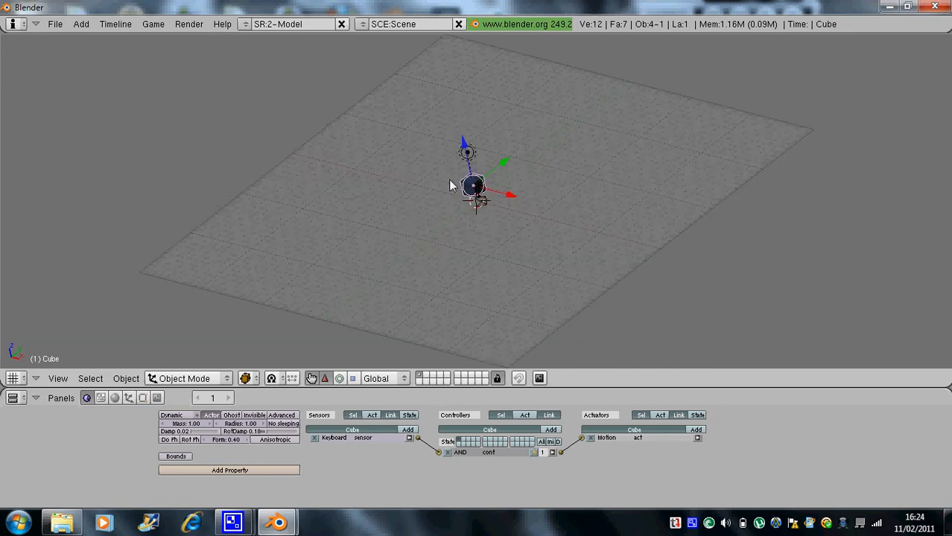
key("p")
key("Up")
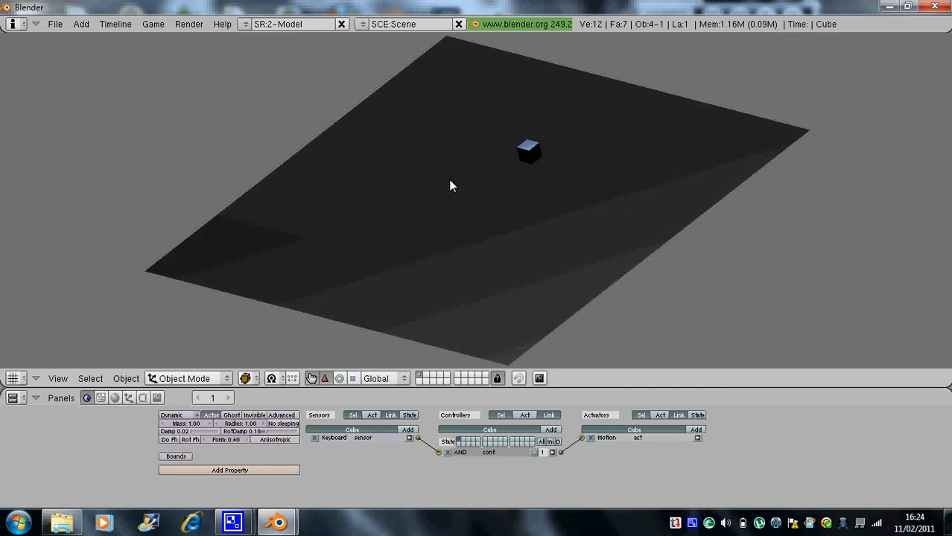
key("Escape")
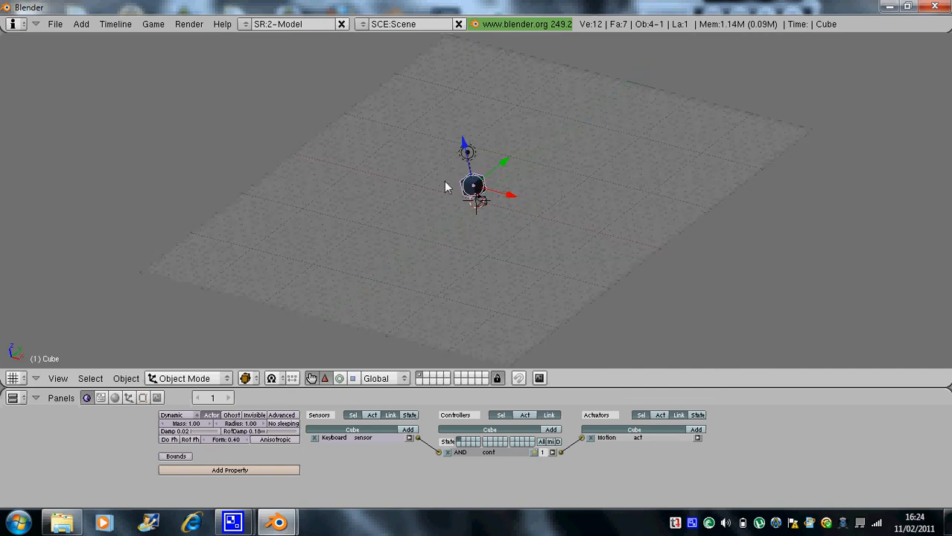
- Try the Static physics type on the cube by driving it past the plane's edge in the game, and restore Dynamic
left_click(190, 415)
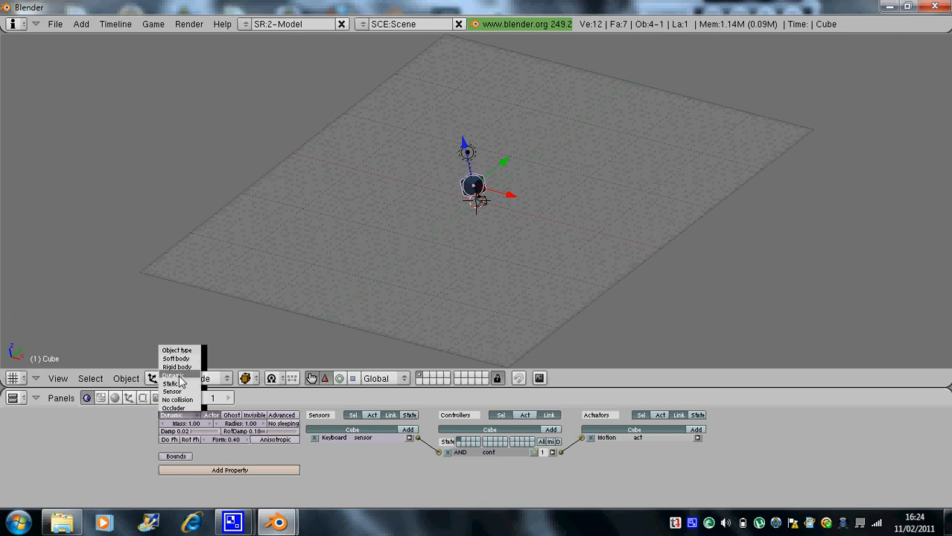
left_click(182, 384)
key("p")
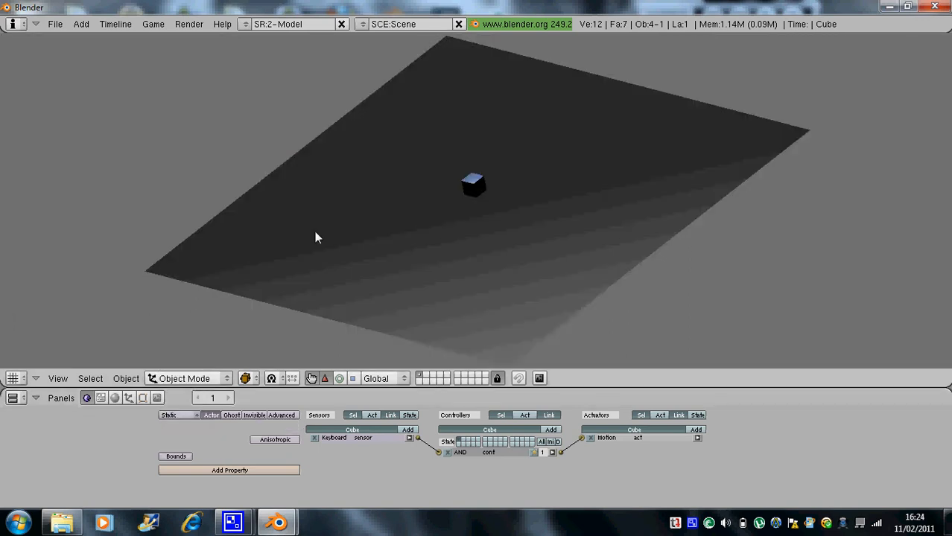
key("Up")
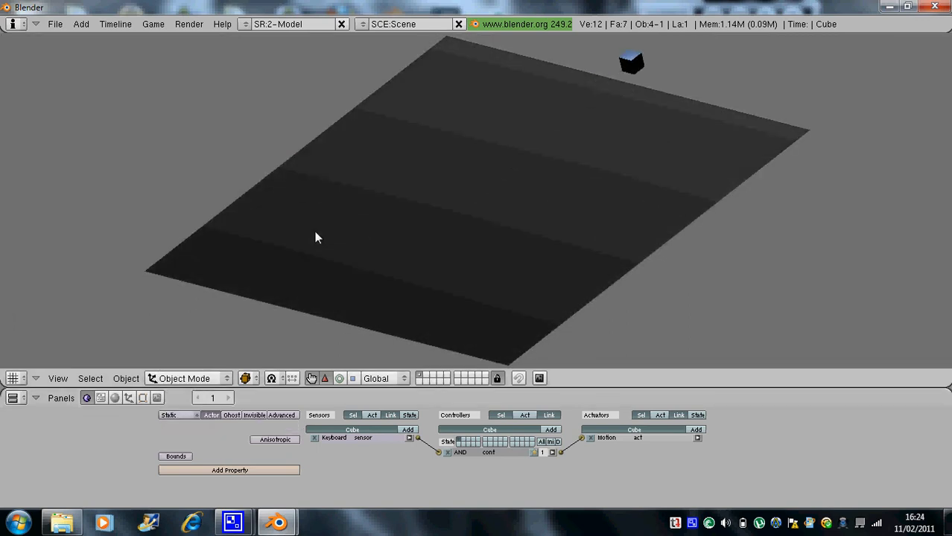
key("Escape")
left_click(180, 414)
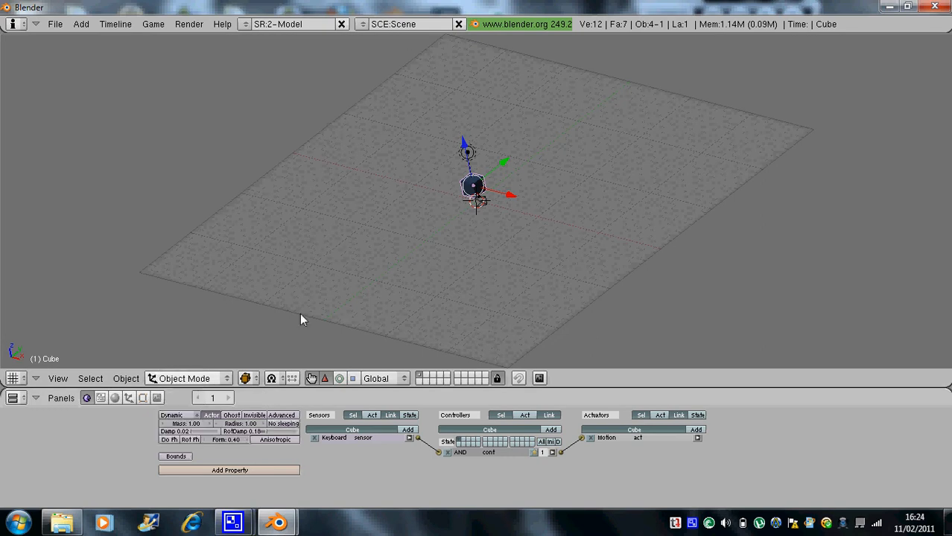
key("KP_7")
scroll(328, 292, "down", 3)
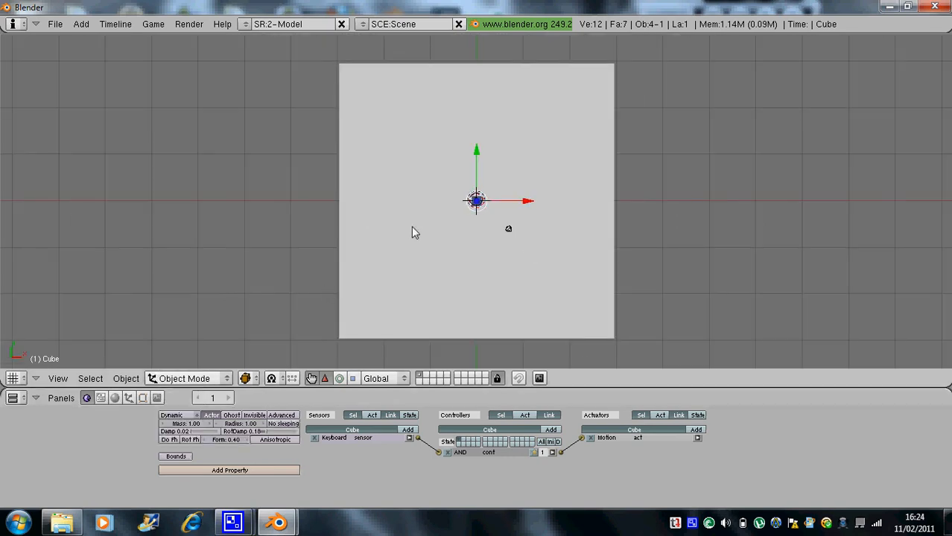
scroll(458, 260, "up", 3)
scroll(442, 256, "down", 4)
scroll(434, 263, "up", 3)
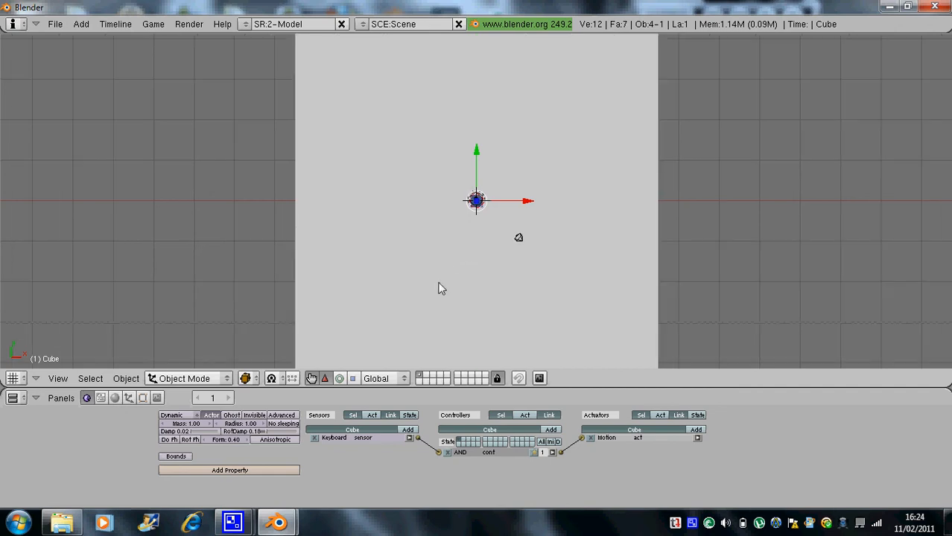
left_click(697, 437)
left_click(697, 438)
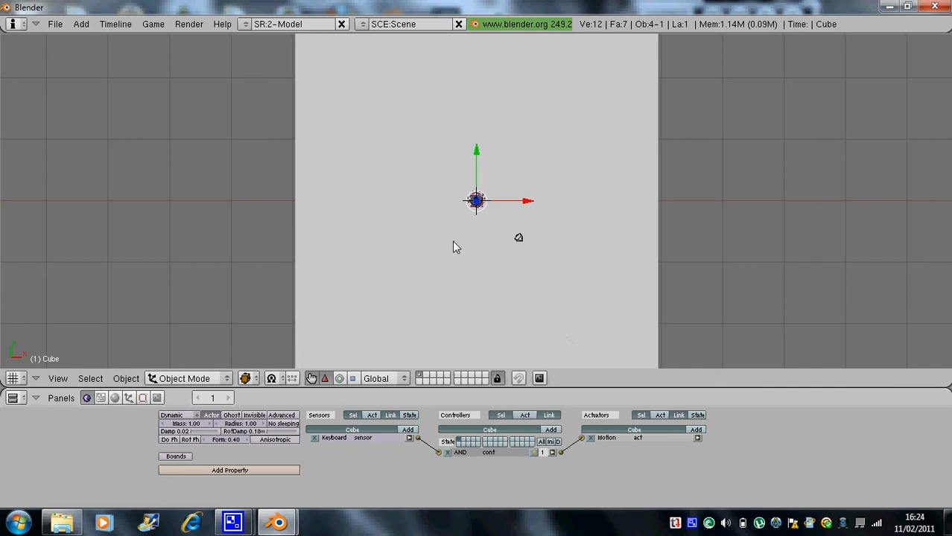
- Add two more sensors, two more AND controllers and a second Motion actuator to the cube's game logic
left_click(408, 429)
left_click(408, 429)
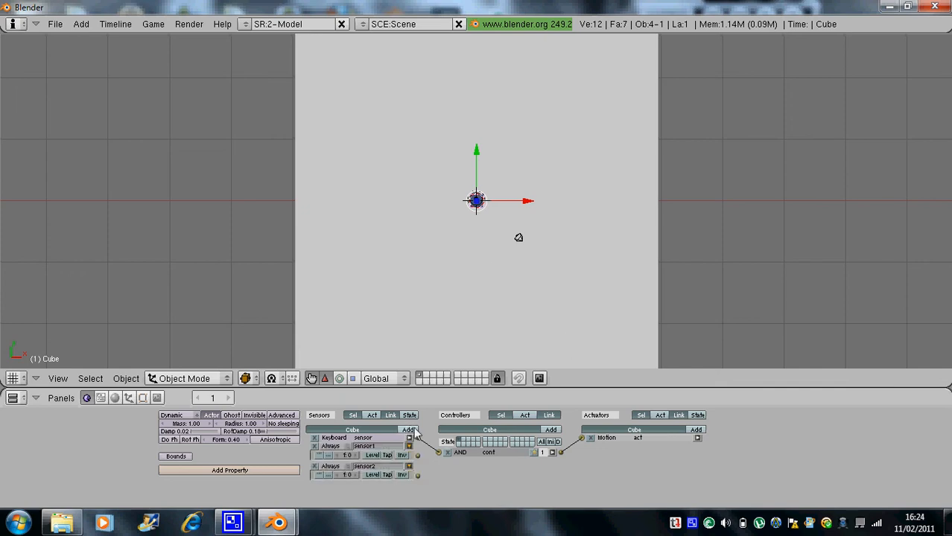
left_click(551, 431)
left_click(551, 431)
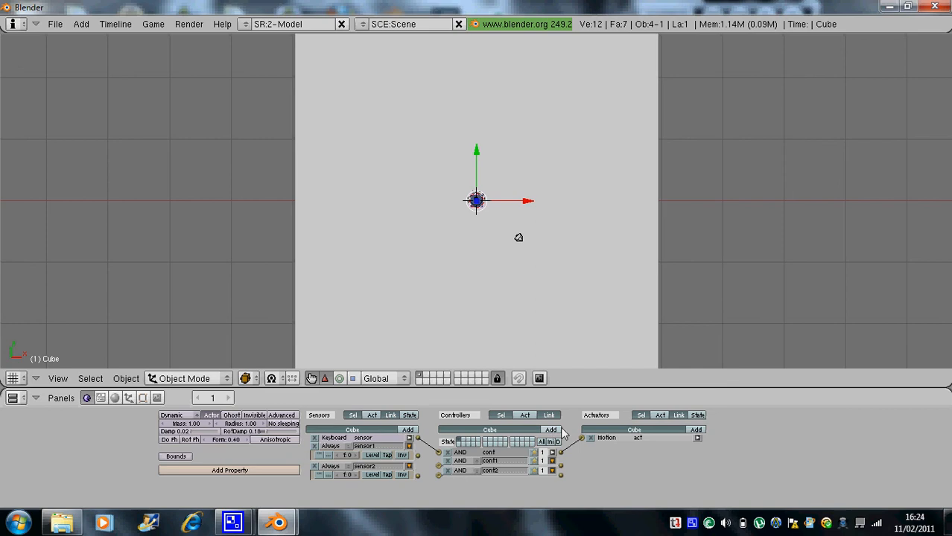
left_click(695, 430)
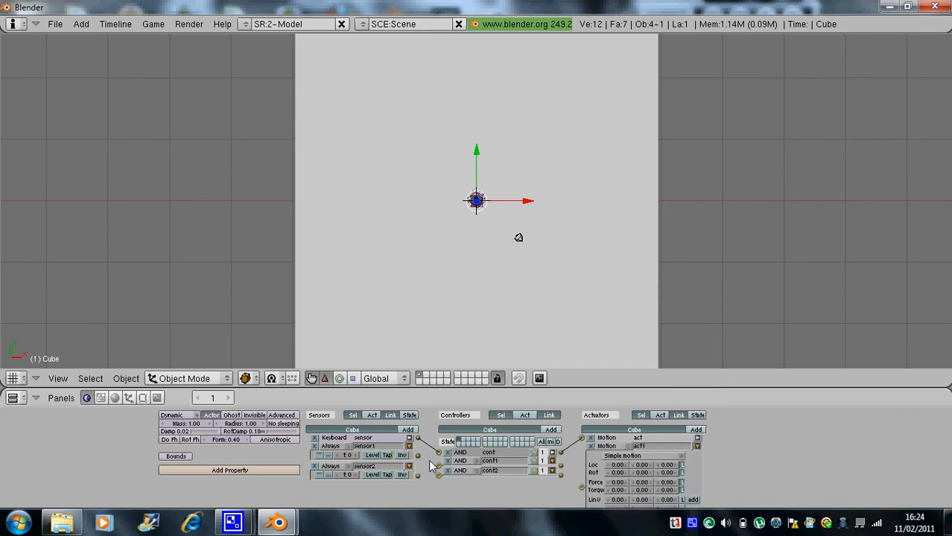
- Make the cube's second sensor a Keyboard sensor with a key assigned, and link it through the second AND controller to the second Motion actuator
left_click(330, 446)
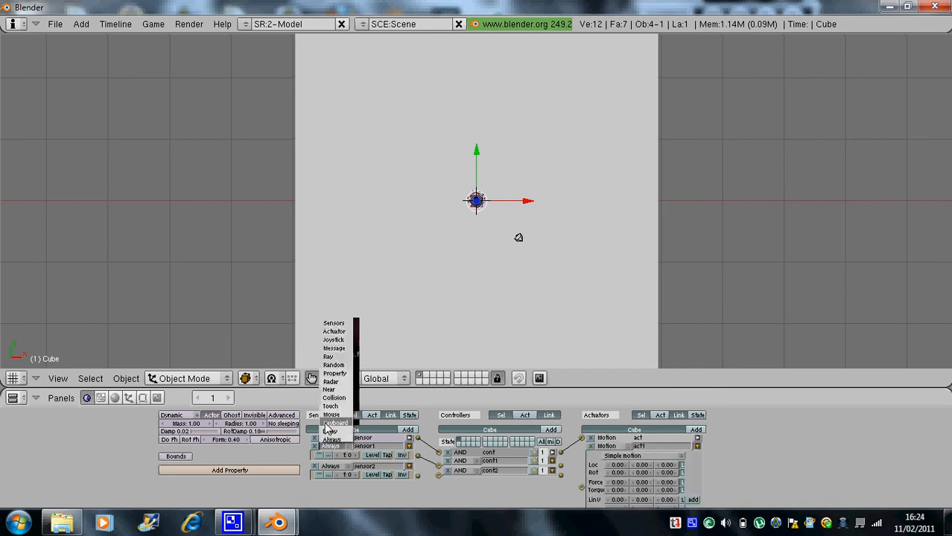
left_click(331, 423)
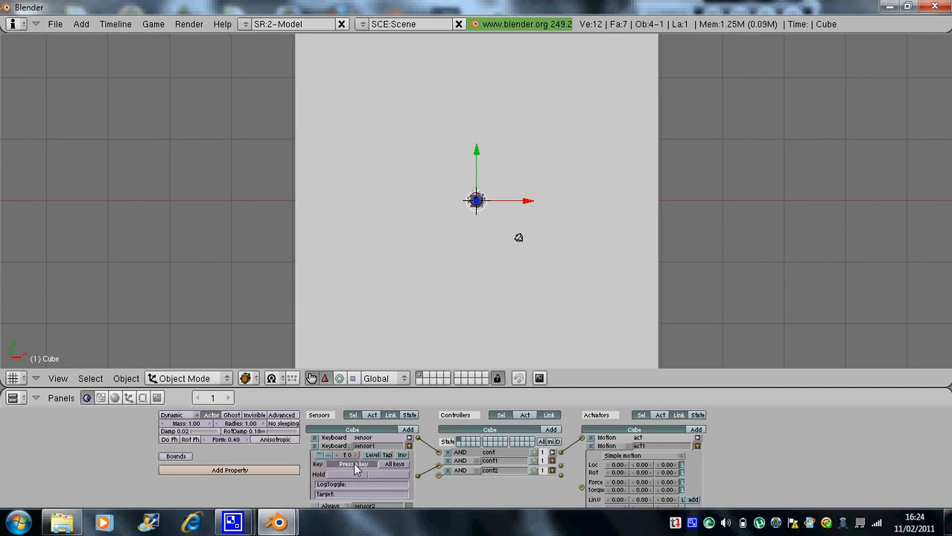
left_click(408, 446)
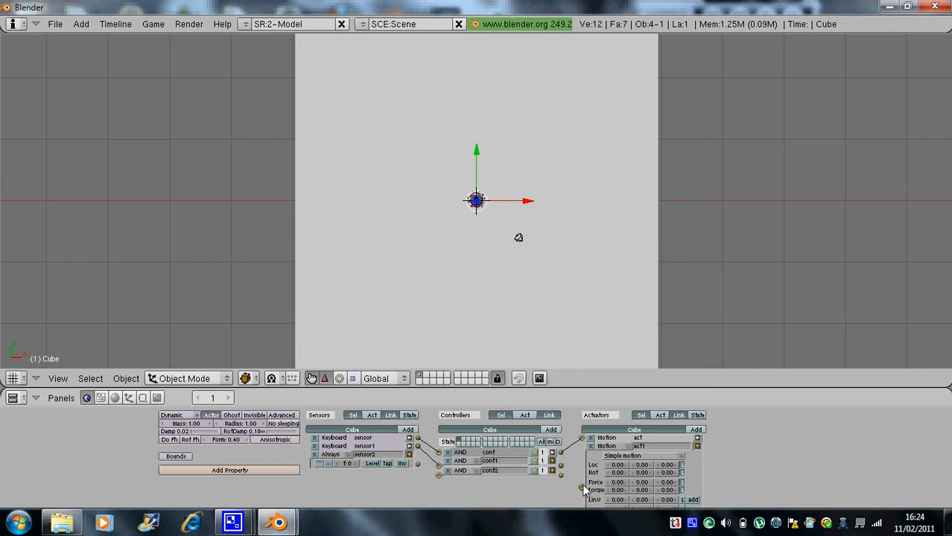
left_click_drag(560, 465, 582, 487)
left_click(552, 461)
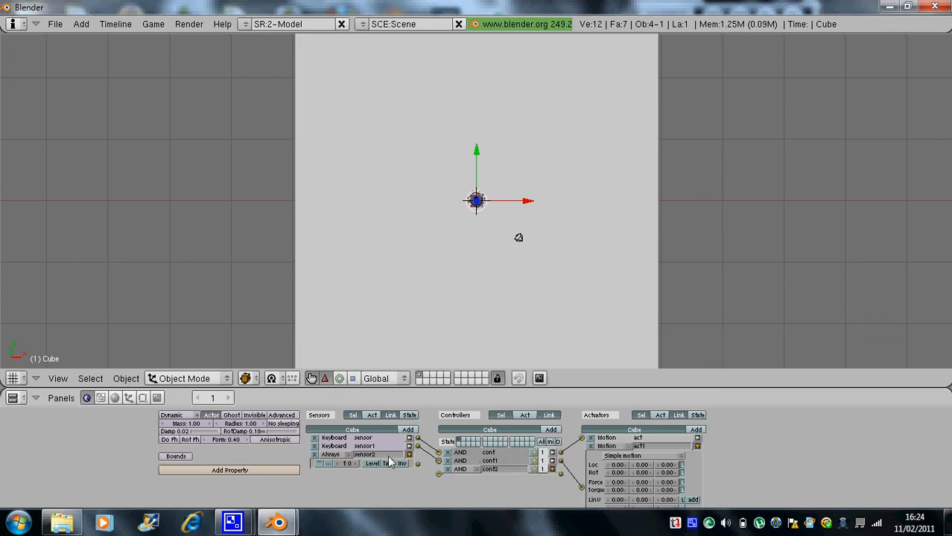
- Make the cube's third sensor a Keyboard sensor with a key assigned, link it to the third AND controller, and collapse both bricks
left_click(335, 459)
left_click(339, 443)
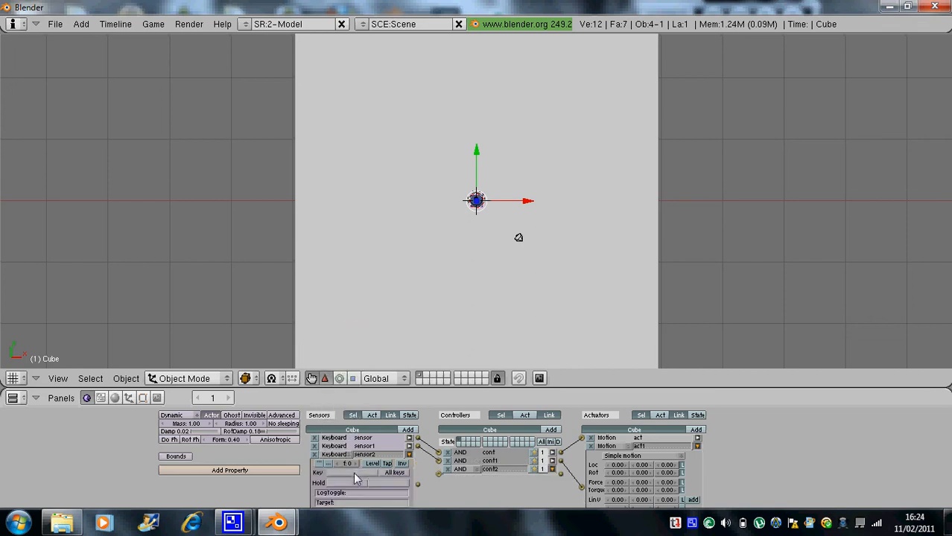
left_click(408, 454)
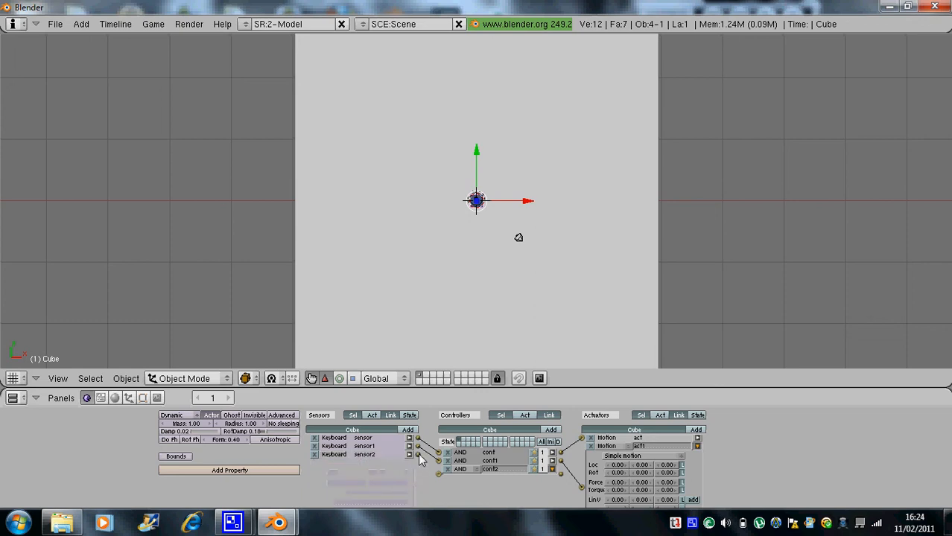
left_click_drag(446, 471, 437, 474)
left_click(550, 470)
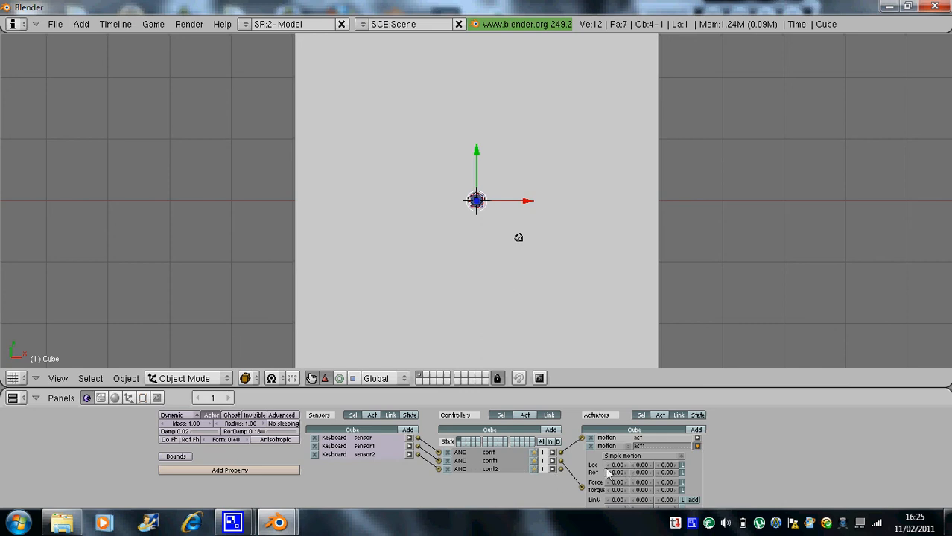
- Try an X rotation of -0.20 on the second Motion actuator by running the game
left_click(608, 473)
left_click(607, 473)
key("p")
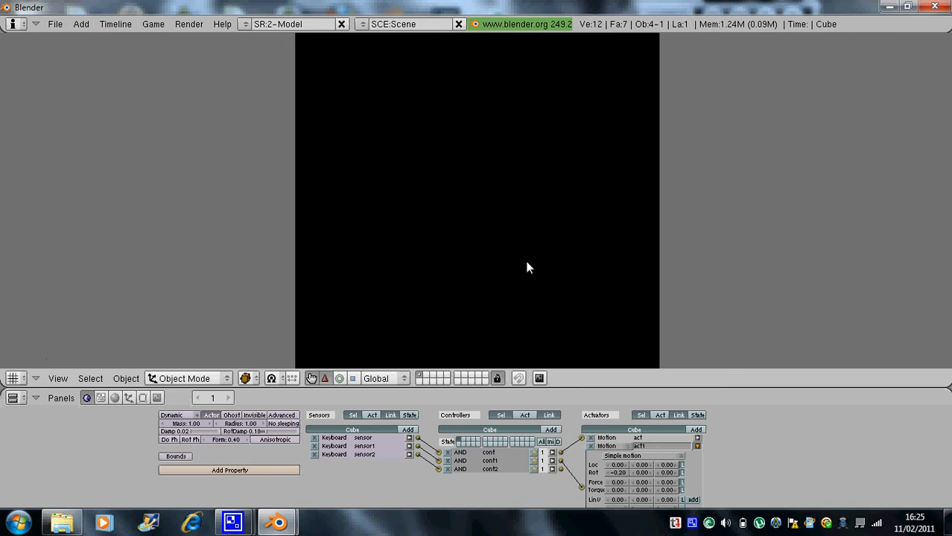
key("Escape")
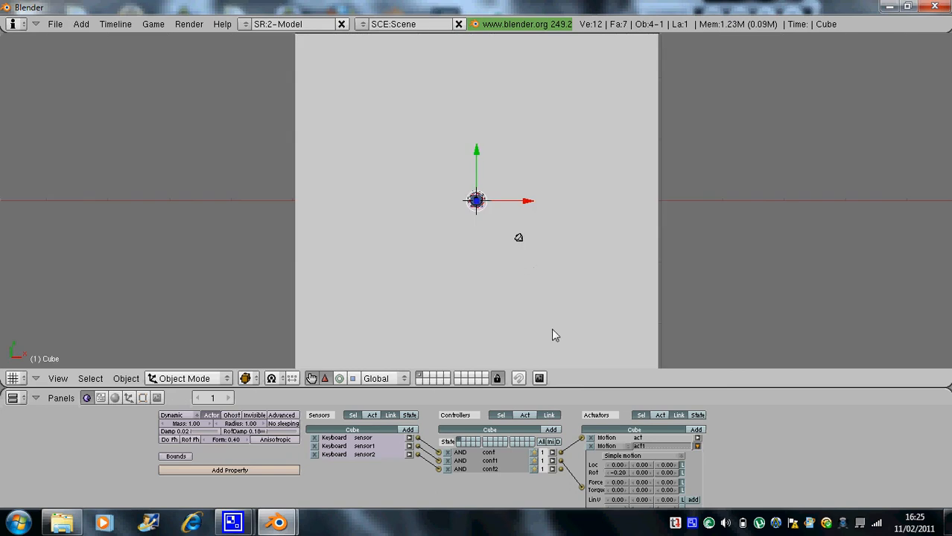
- Try a Z rotation of -0.10 on the second Motion actuator by running the game
left_click(632, 473)
key("p")
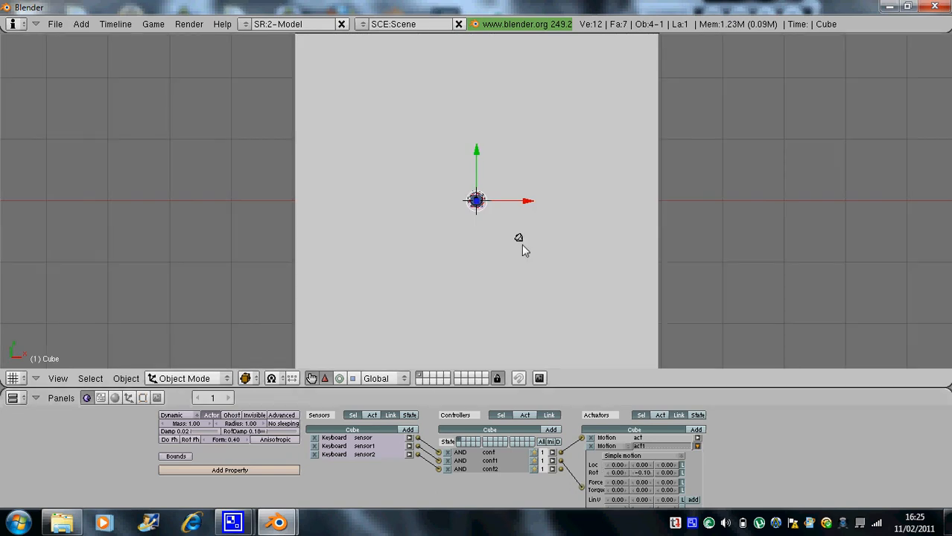
key("Escape")
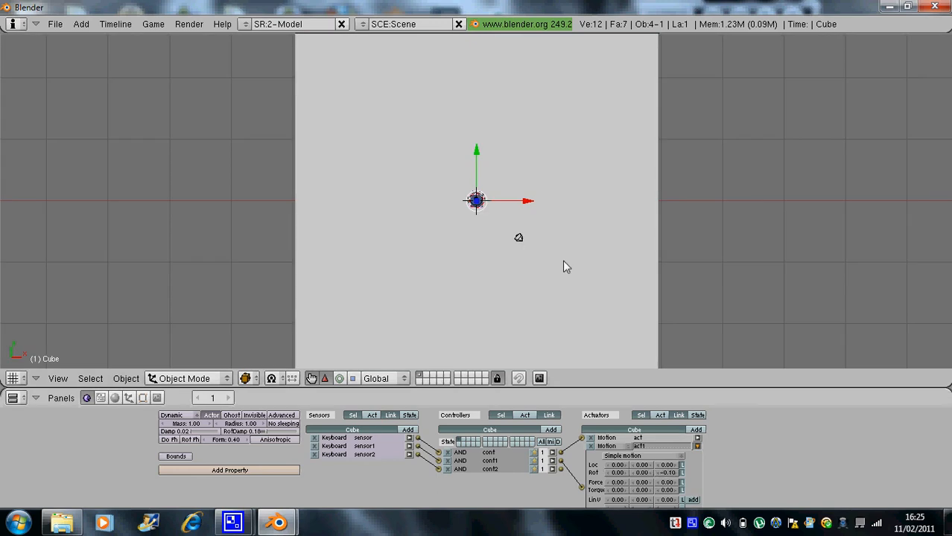
key("p")
key("Escape")
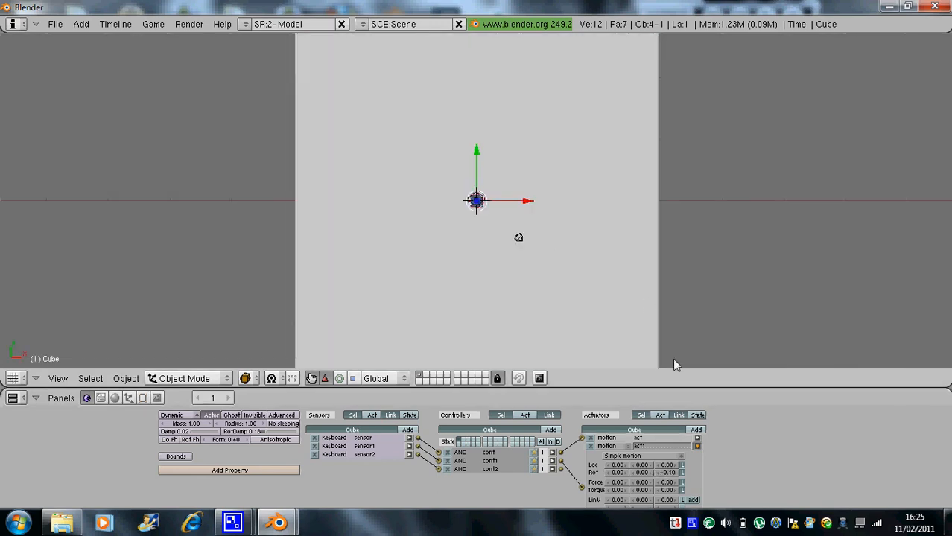
- Try a Z rotation of 0.50 on the second Motion actuator by running the game
left_click(670, 472)
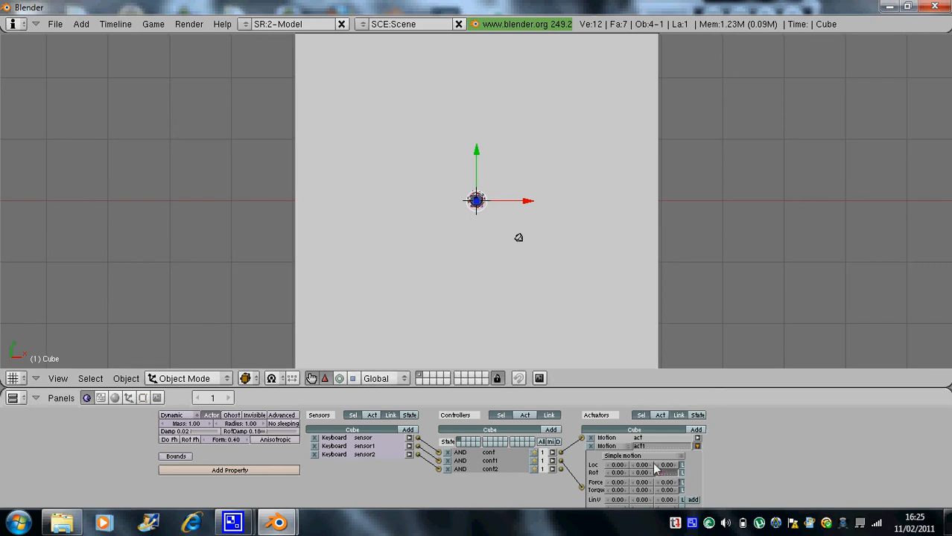
type(".5")
key("Return")
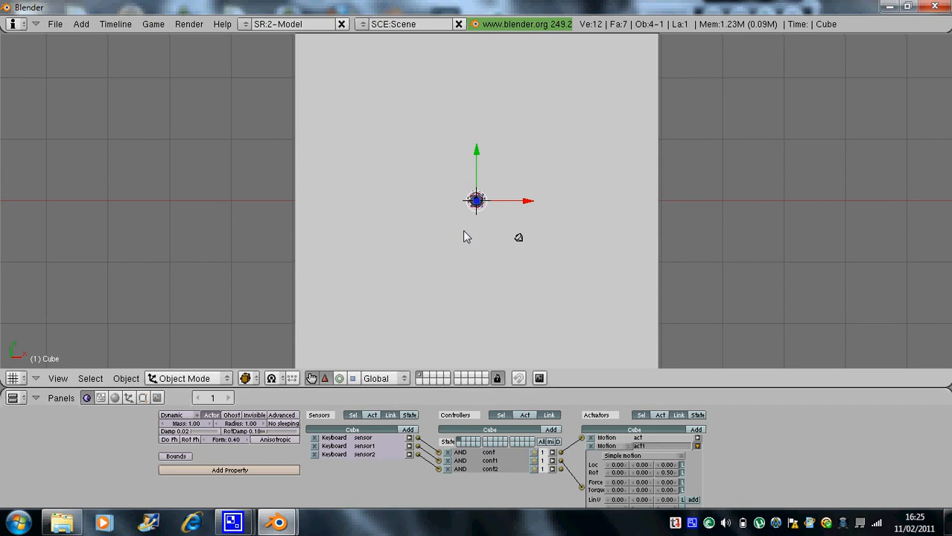
key("p")
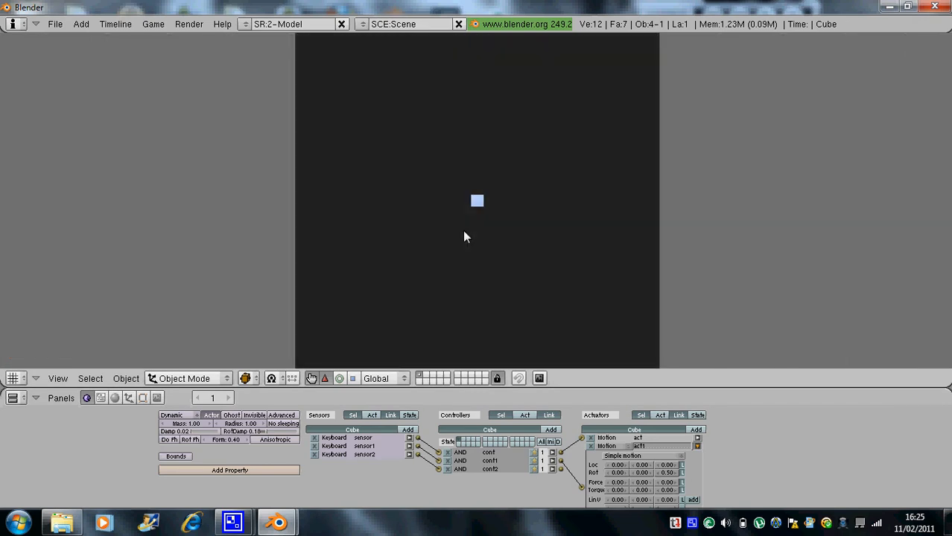
key("Escape")
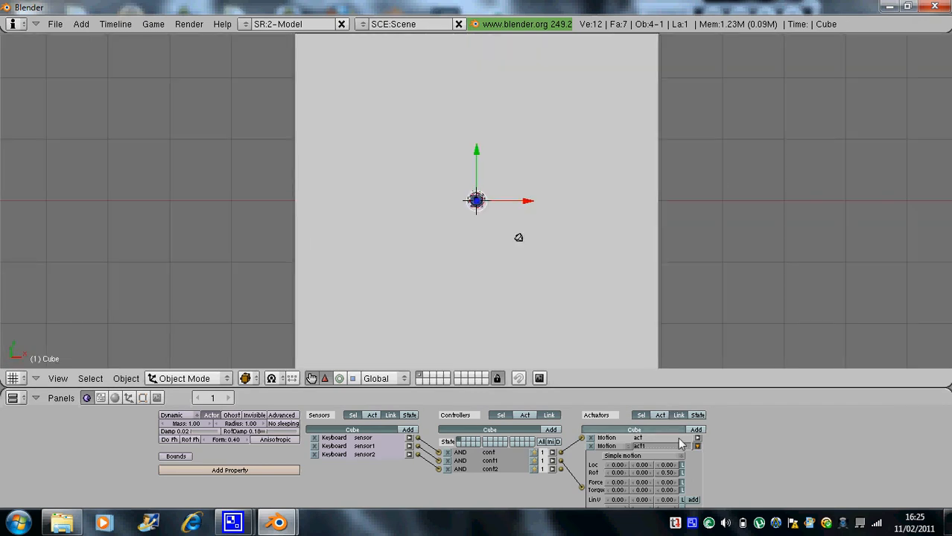
- Set the second Motion actuator's Z rotation to 0.05 and test the cube's turning in the game
left_click(667, 474)
type("0")
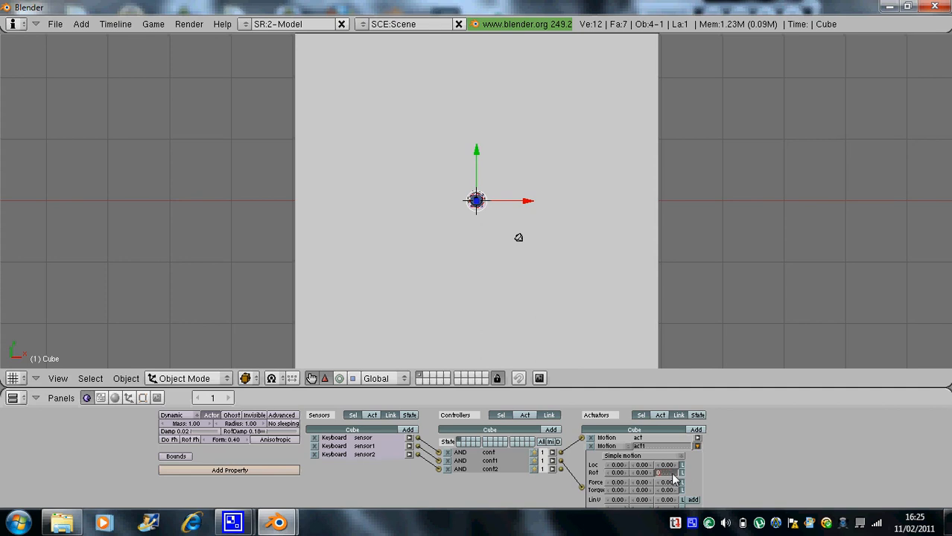
key("Return")
key("p")
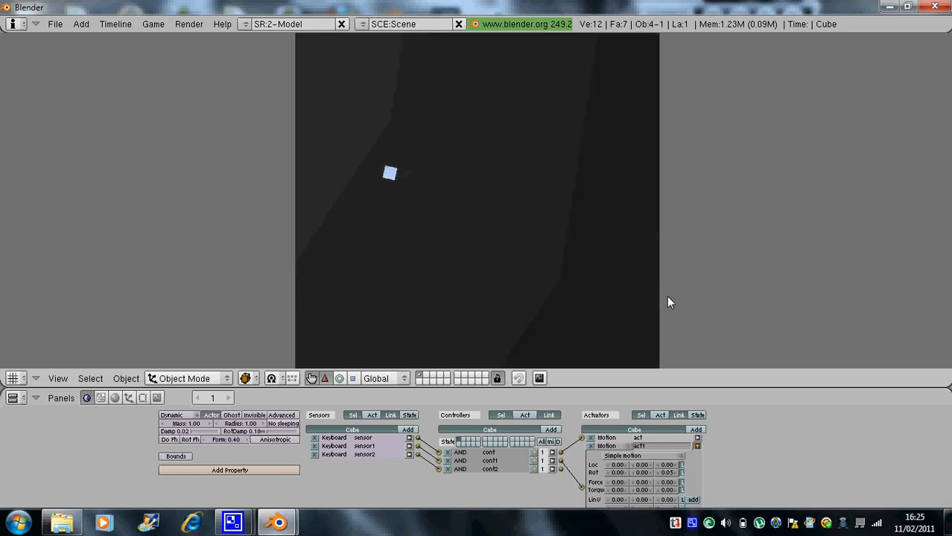
key("Escape")
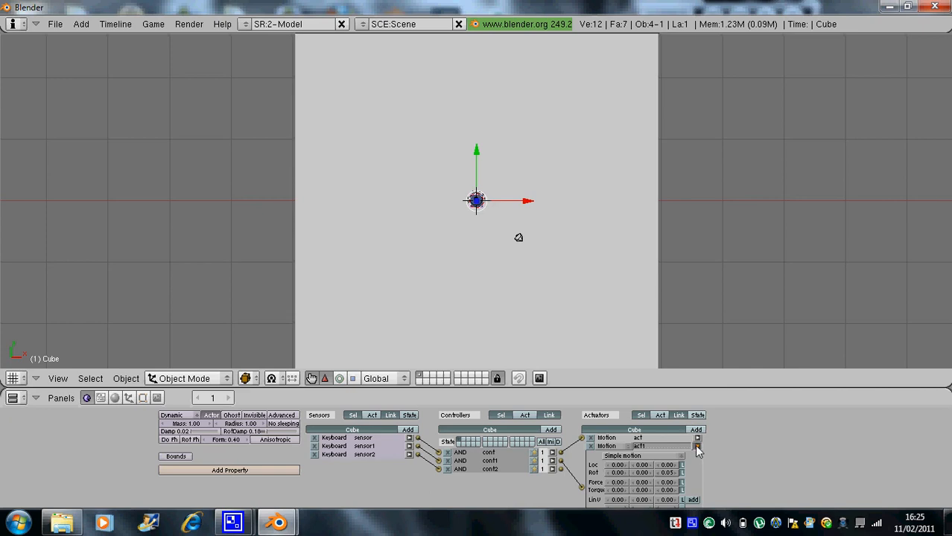
- Add a third Motion actuator linked to the third AND controller, give it a negative Z rotation, and collapse its settings
left_click(695, 429)
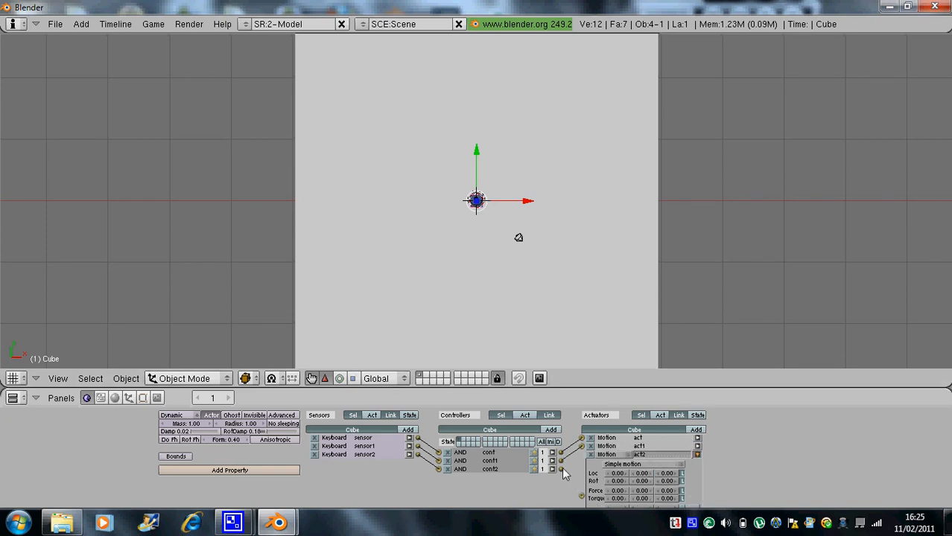
left_click_drag(560, 469, 583, 495)
left_click(665, 481)
type("-")
key("Return")
left_click(697, 455)
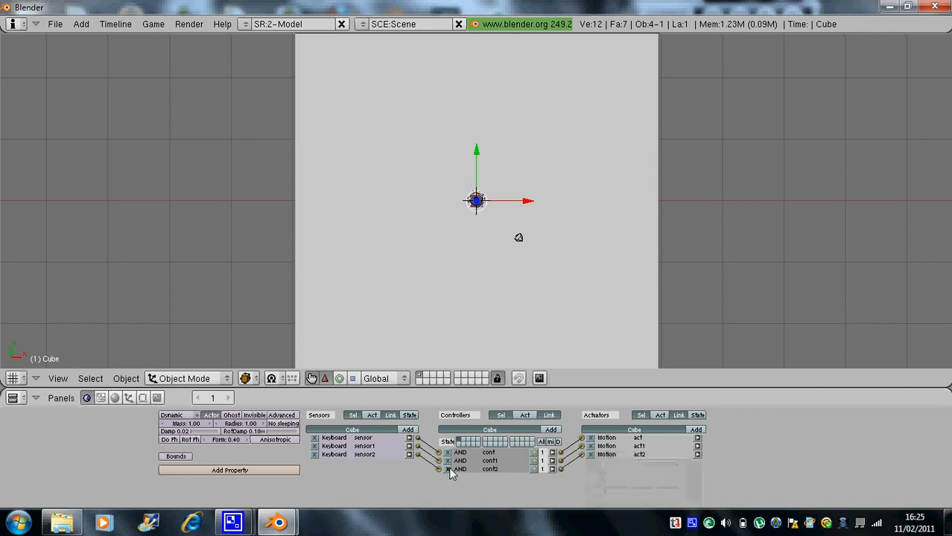
left_click(408, 455)
left_click(408, 454)
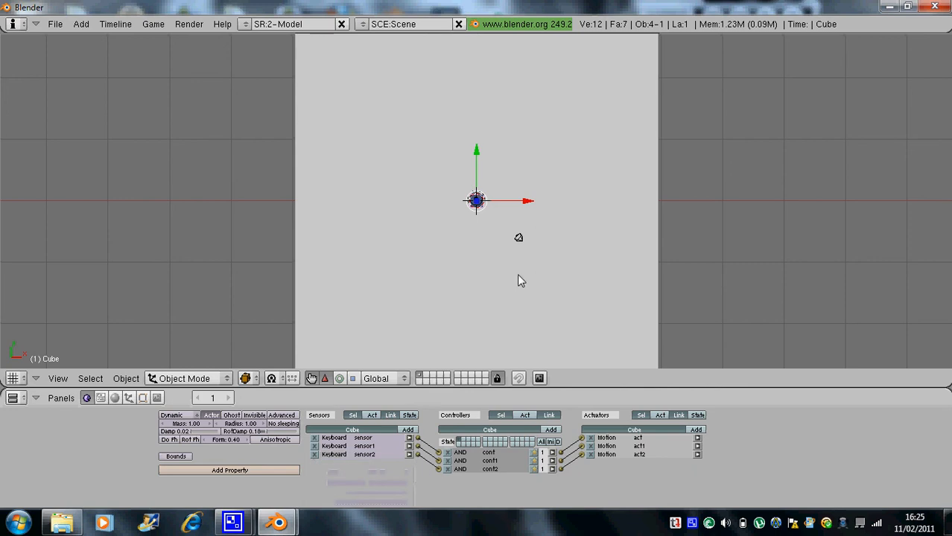
- Test the cube's forward movement and its turning in both directions in the game from the top view
key("p")
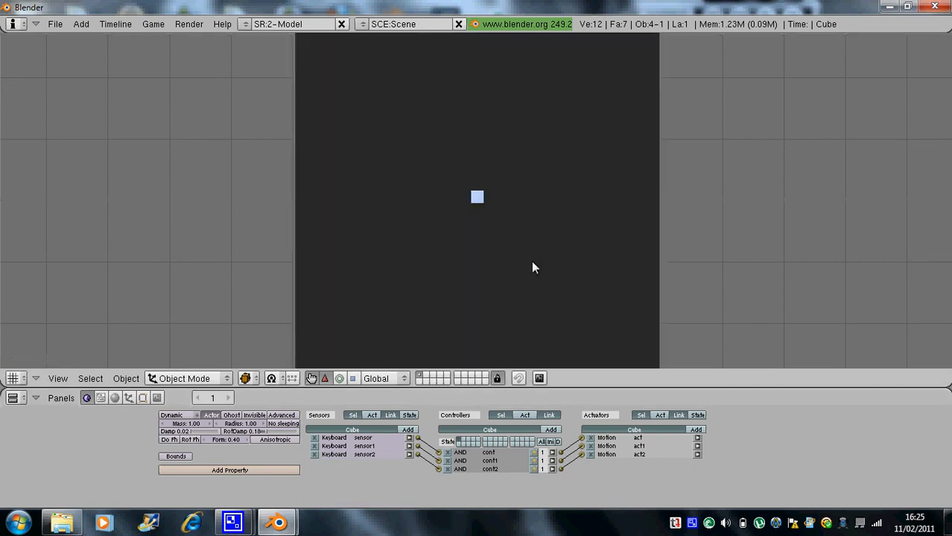
key("Up")
key("Left")
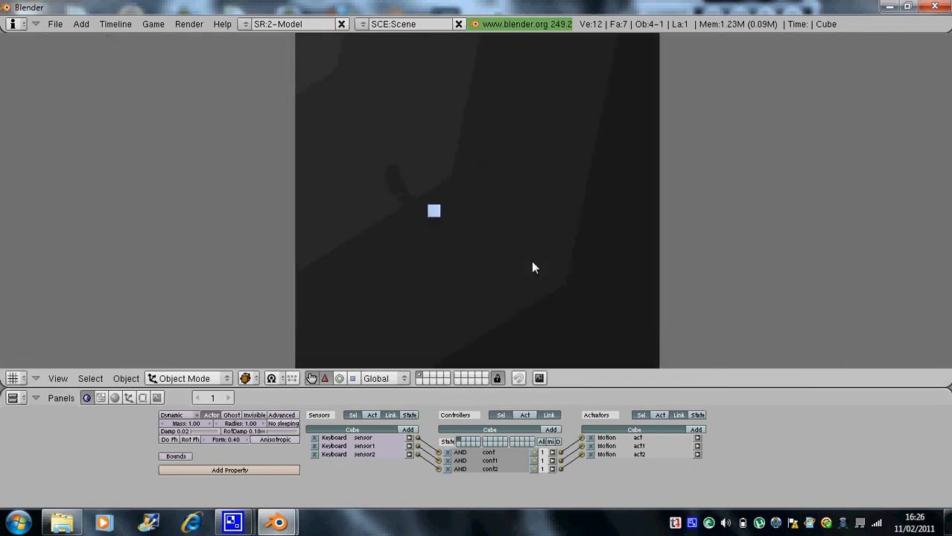
key("Right")
key("Up")
key("Right")
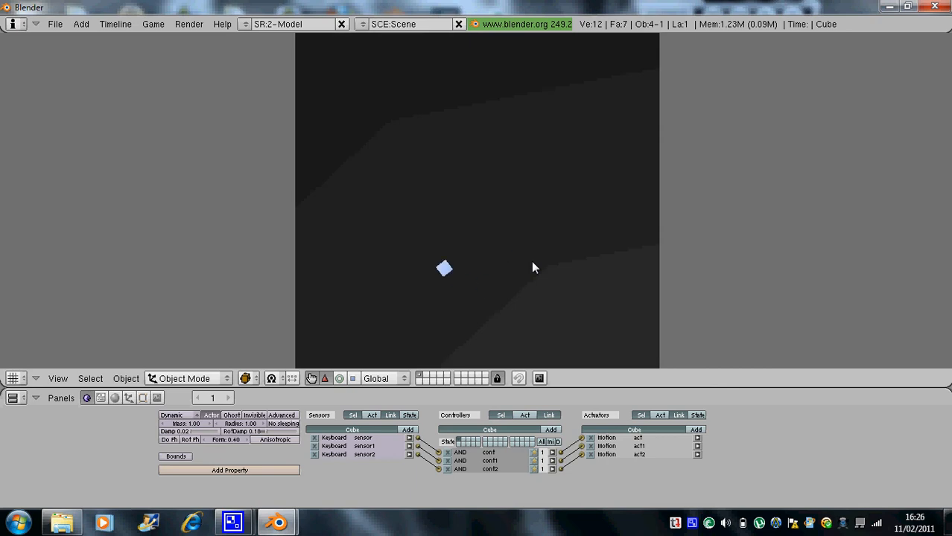
key("Up")
key("Left")
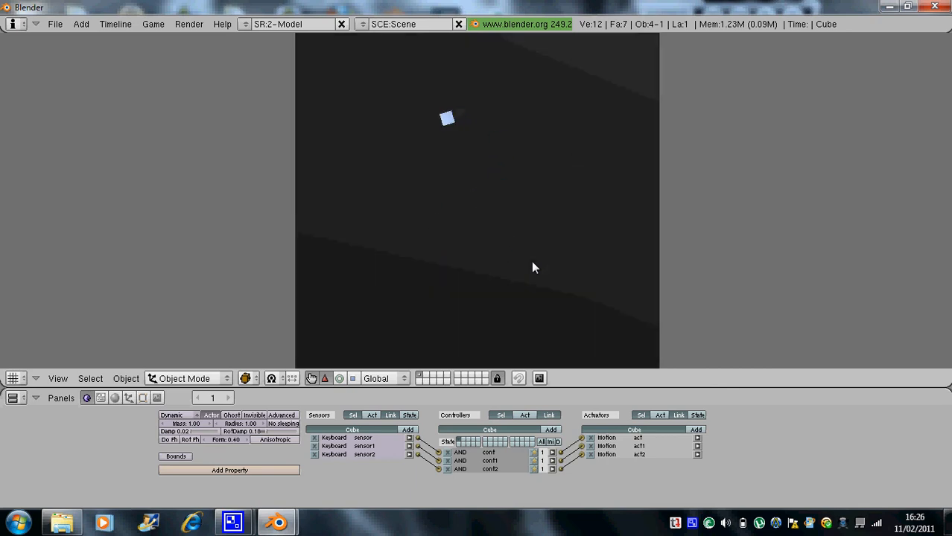
key("Up")
key("Right")
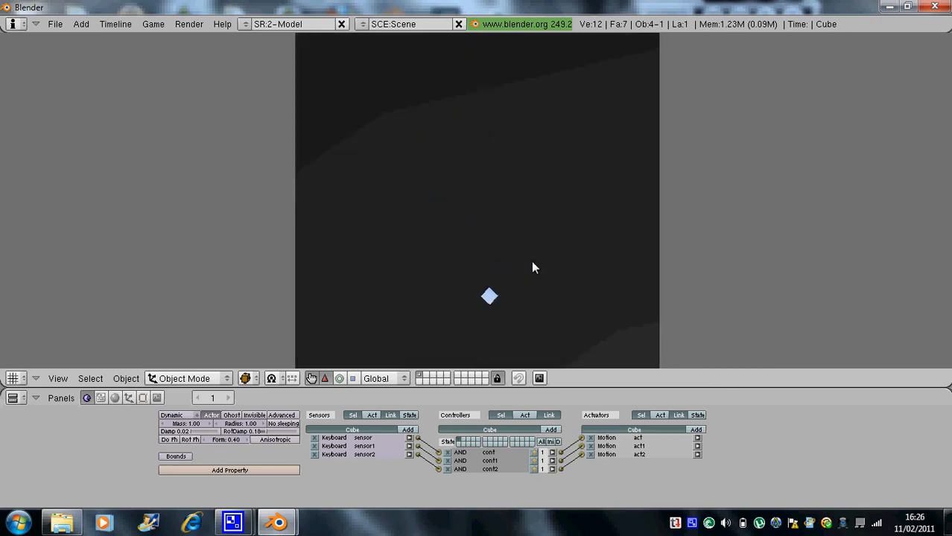
key("Up")
key("Right")
key("Left")
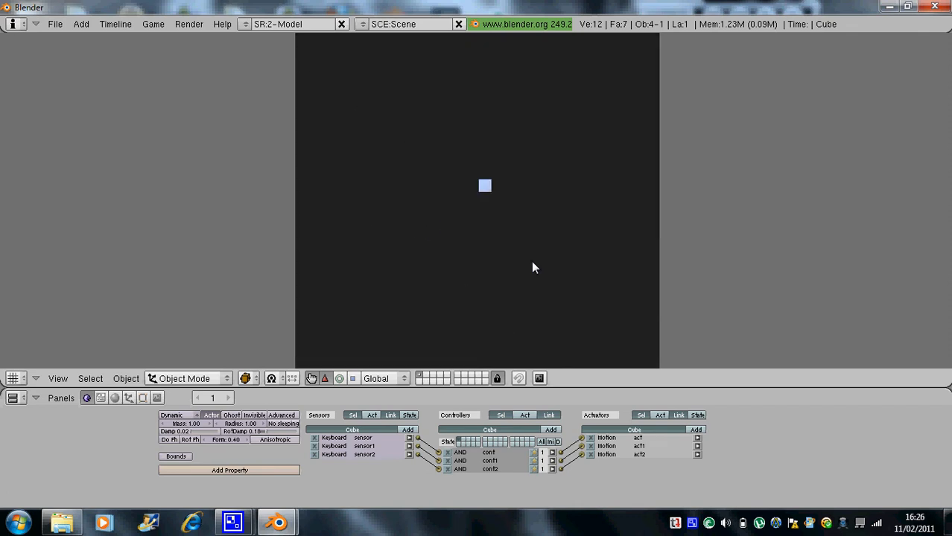
key("Escape")
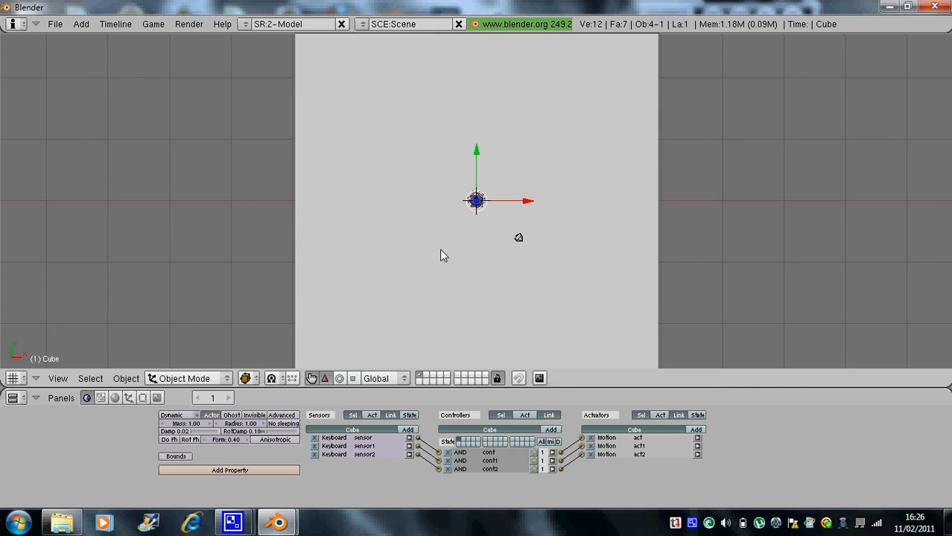
- Test driving and turning the cube in the running game from the enlarged camera view
key("KP_0")
key("ctrl+Up")
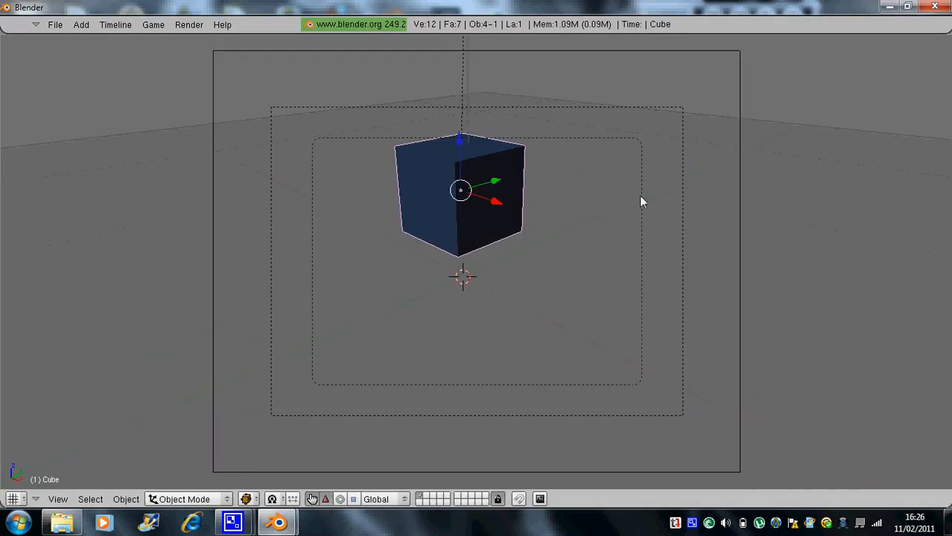
key("p")
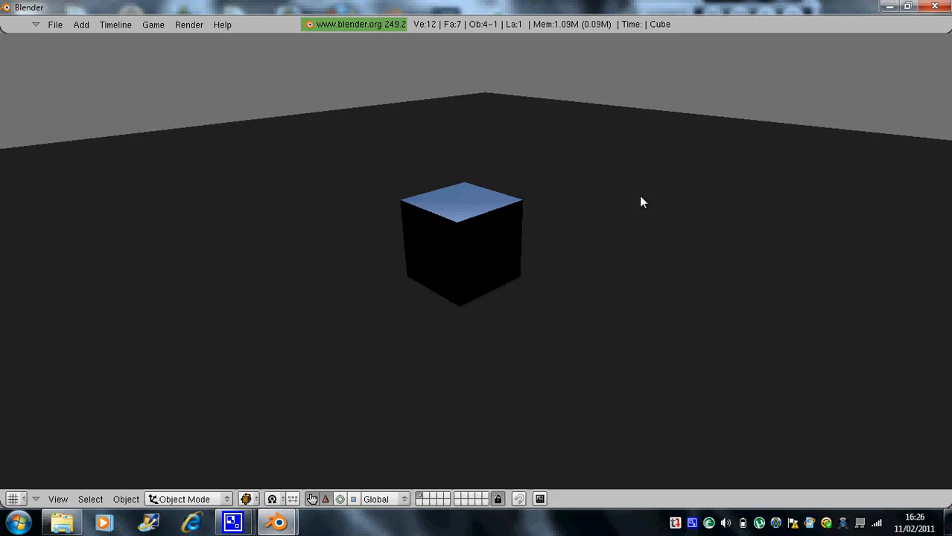
key("Up")
key("Right")
key("Down")
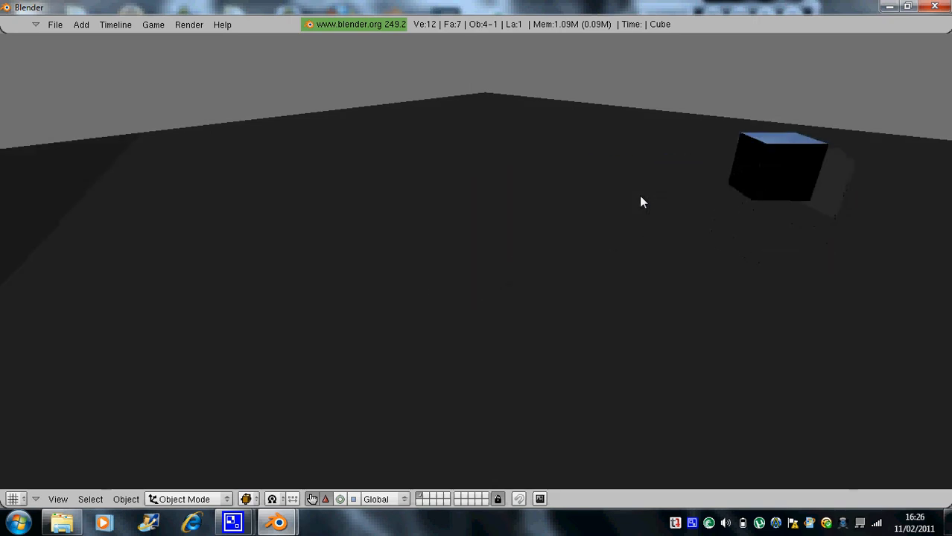
key("Down")
key("Left")
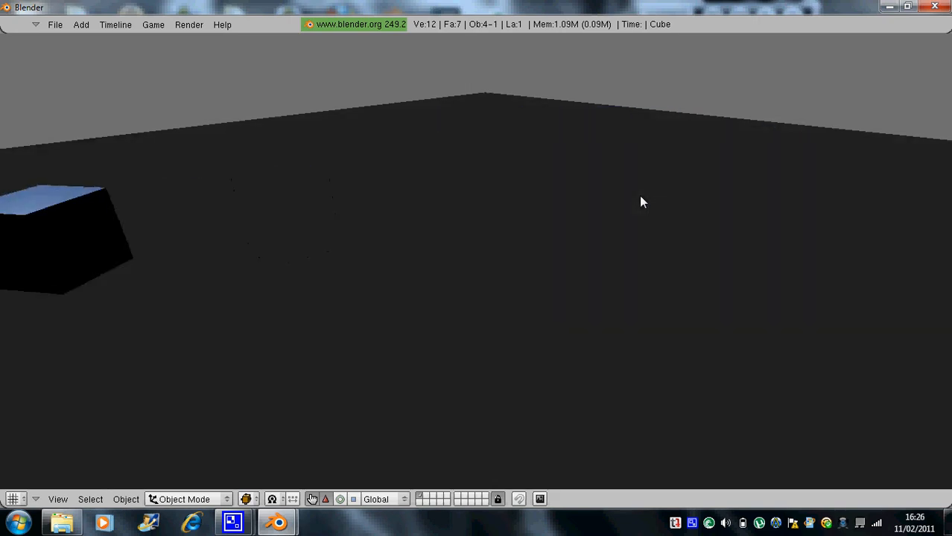
key("Up")
key("Right")
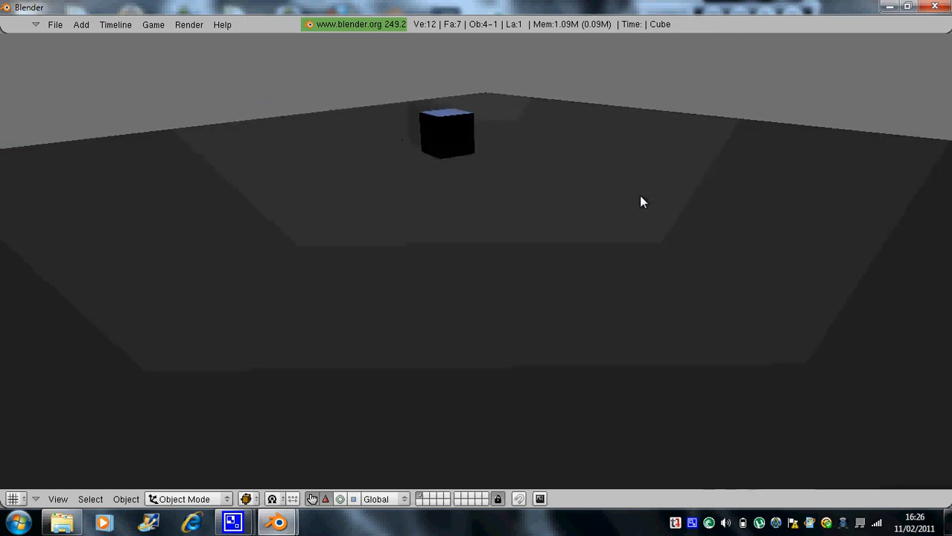
key("Up")
key("Right")
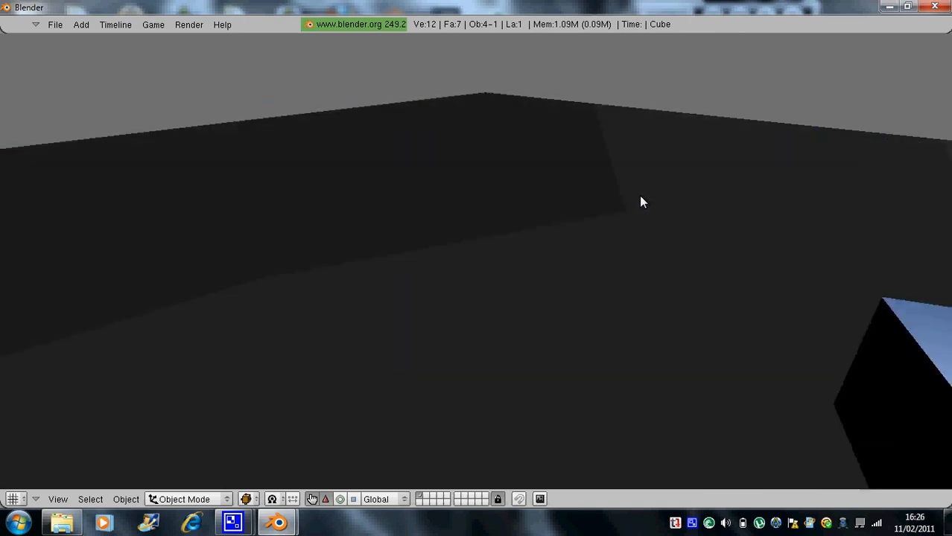
key("Up")
key("Right")
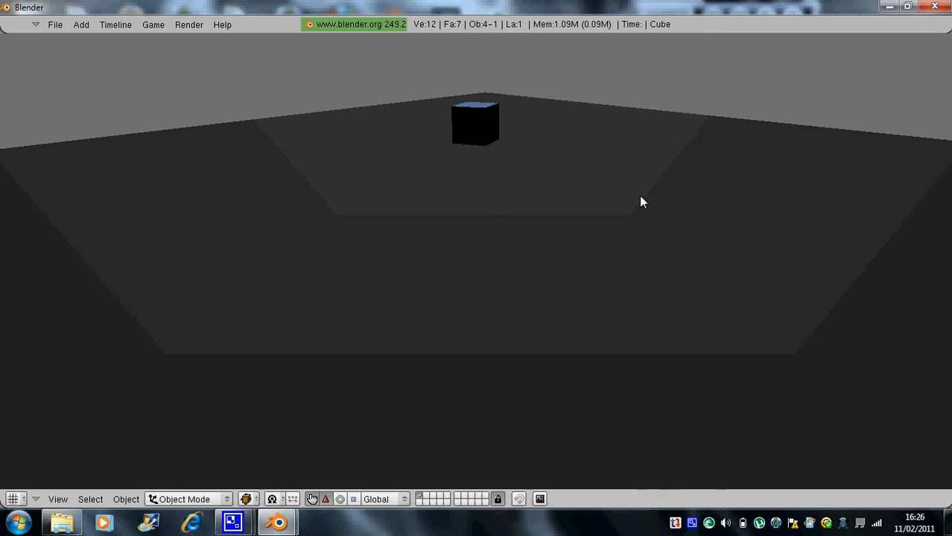
key("Down")
key("Left")
key("Right")
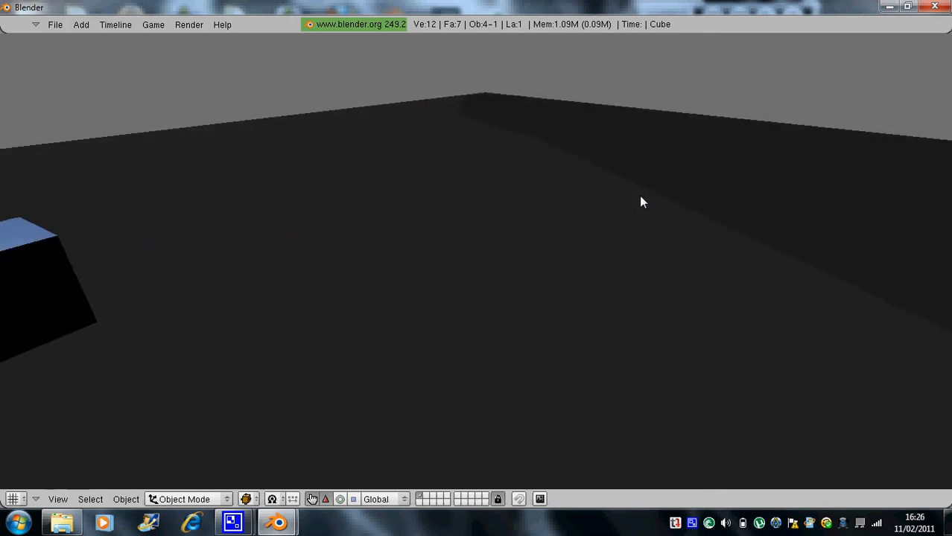
key("Escape")
- Select the camera and save the scene as Cube in the .blender folder
right_click(739, 231)
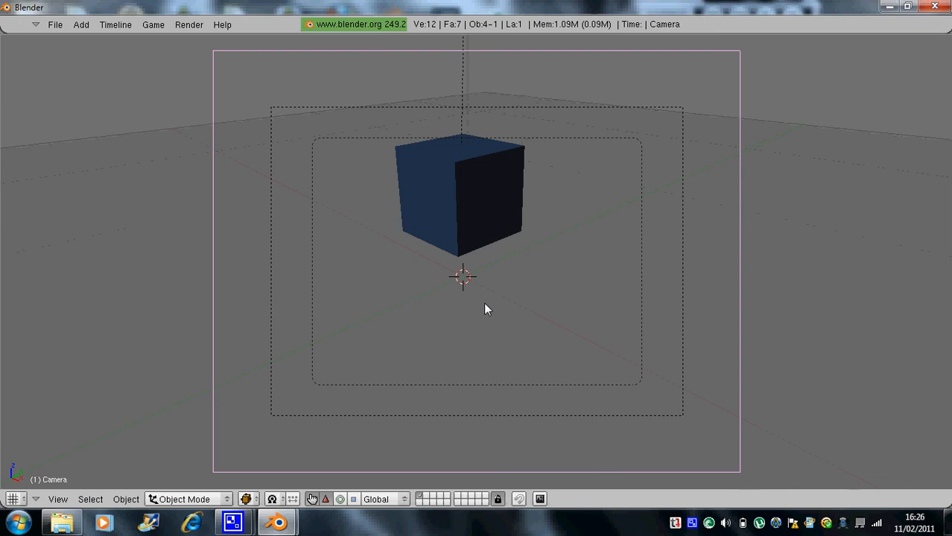
key("ctrl+w")
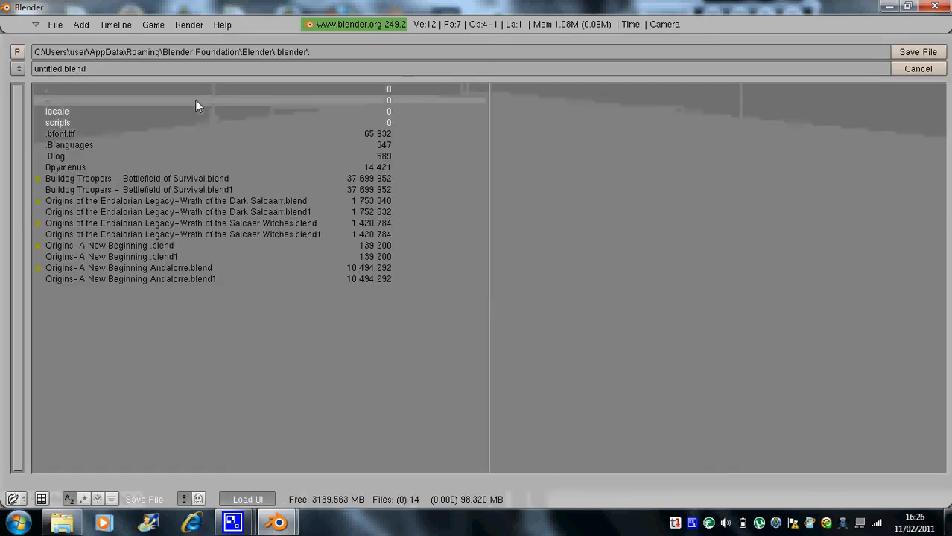
left_click(176, 70)
key("BackSpace")
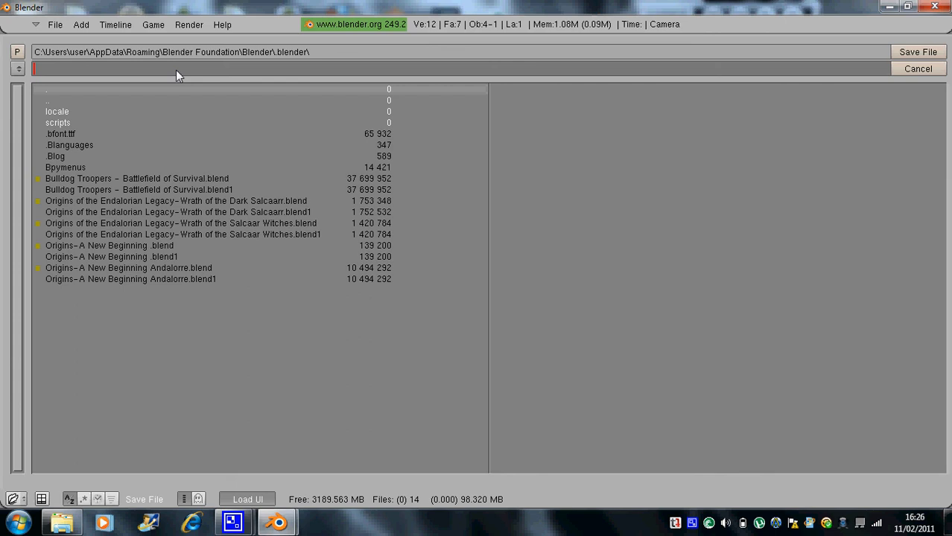
type("cUBE")
key("BackSpace")
key("BackSpace")
key("BackSpace")
key("BackSpace")
type("Cube")
left_click(917, 53)
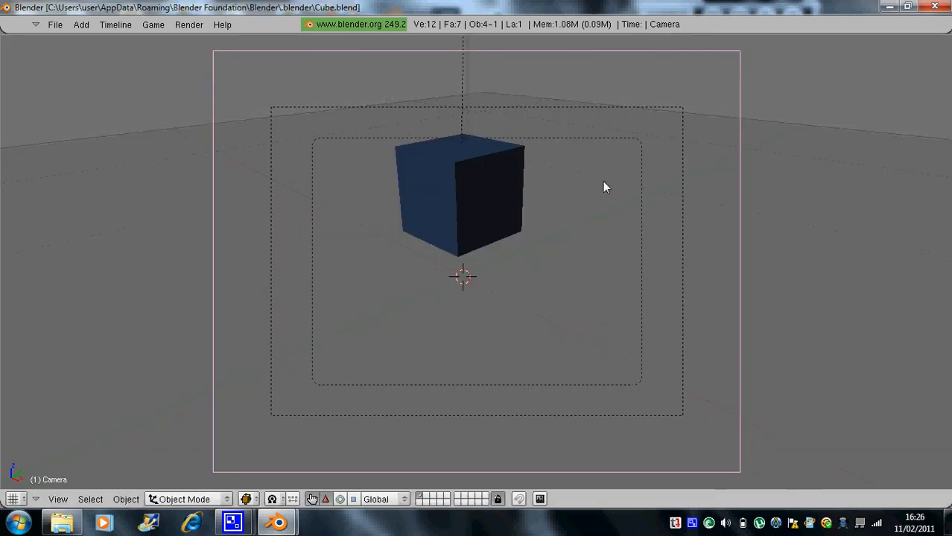
- Move the camera behind the cube and rotate it about 45 degrees in top view so it faces the cube
key("g")
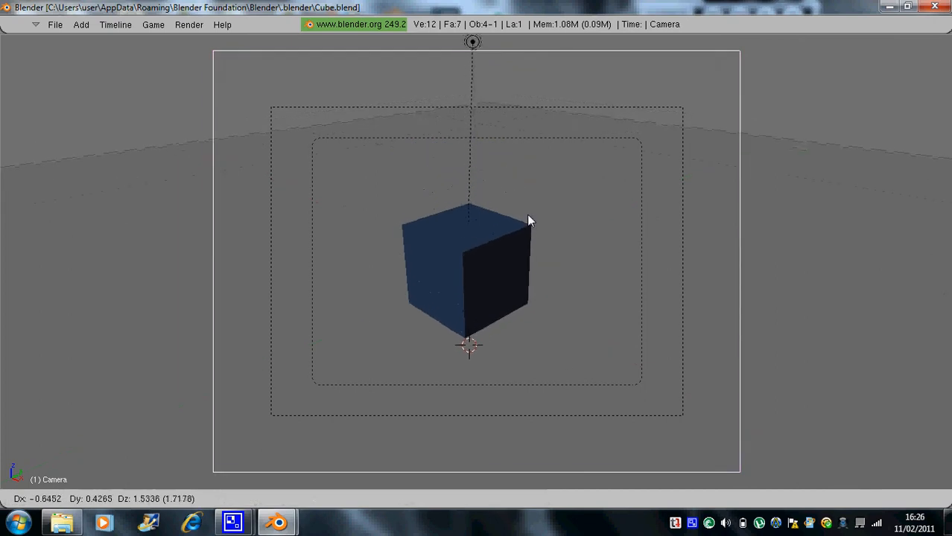
left_click(528, 216)
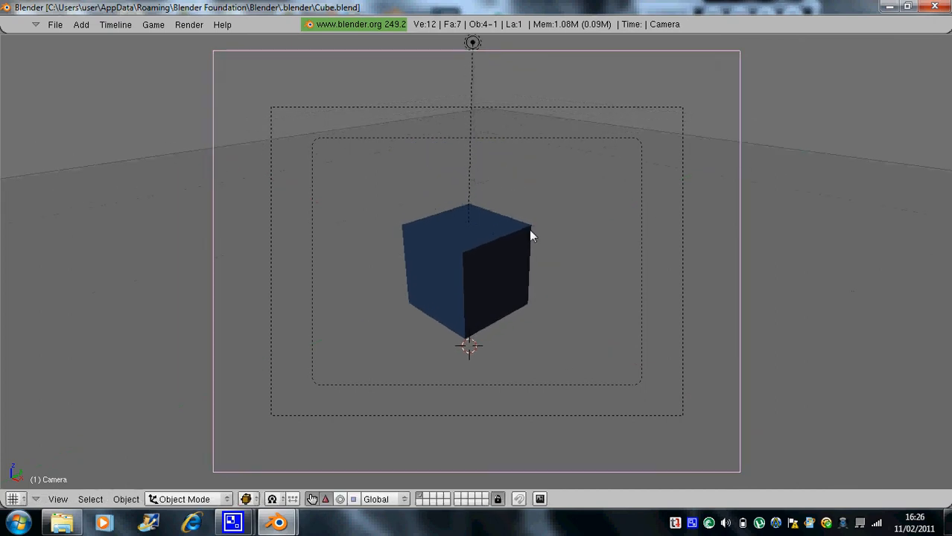
key("KP_7")
scroll(711, 270, "up", 4)
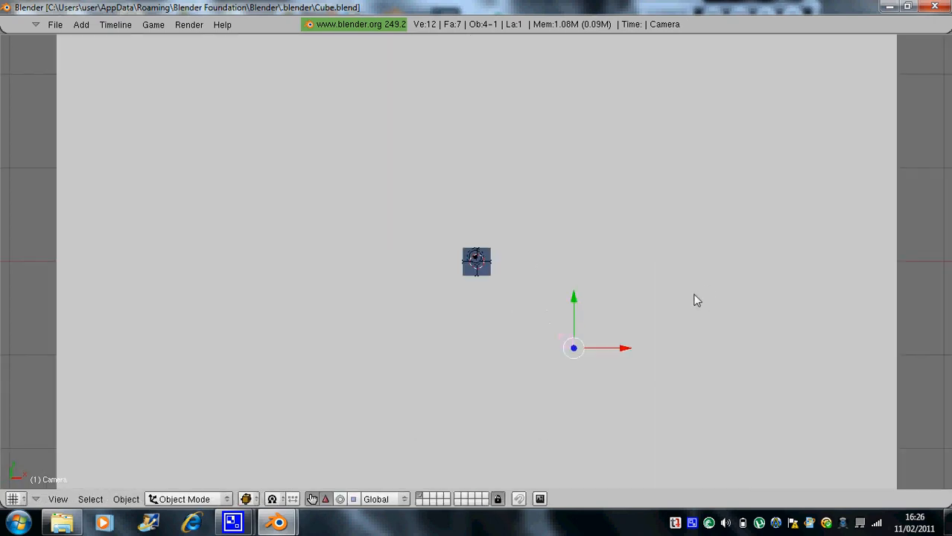
scroll(745, 305, "up", 3)
key("g")
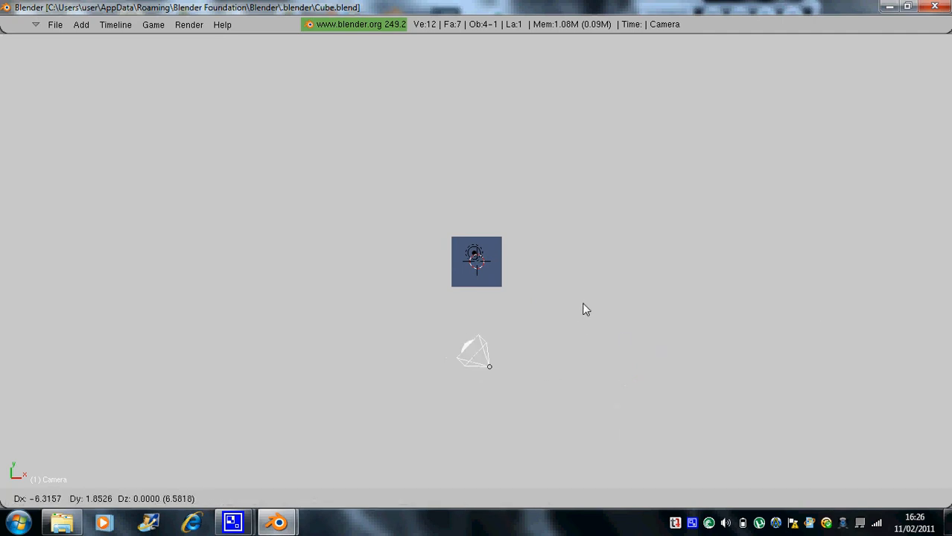
left_click(586, 309)
key("r")
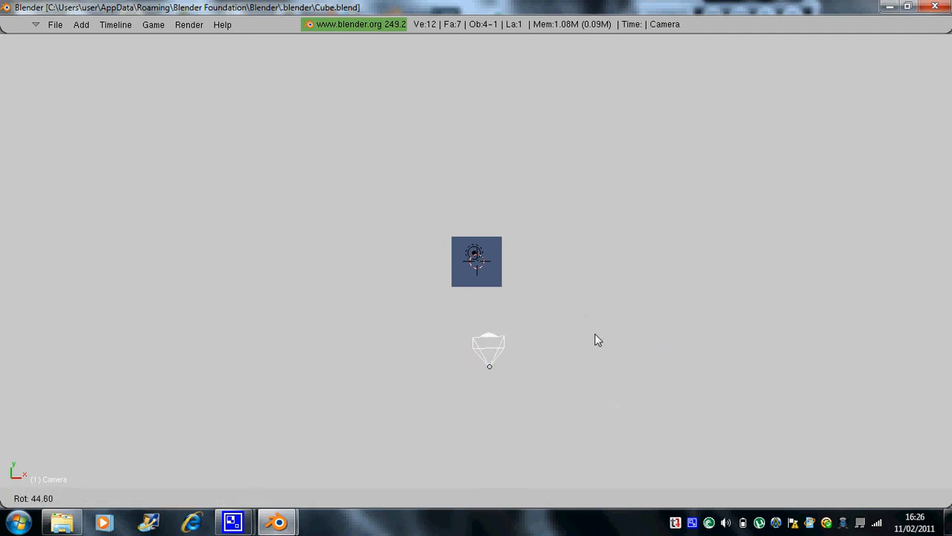
left_click(595, 334)
key("g")
left_click(585, 339)
- Check the camera placement from the side and through the camera, and run the game briefly
key("KP_3")
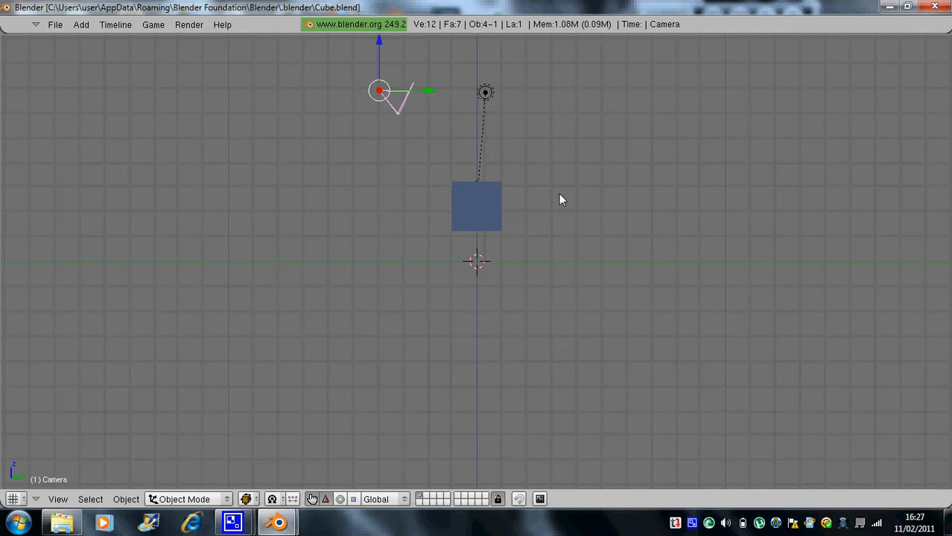
key("g")
key("Escape")
key("KP_0")
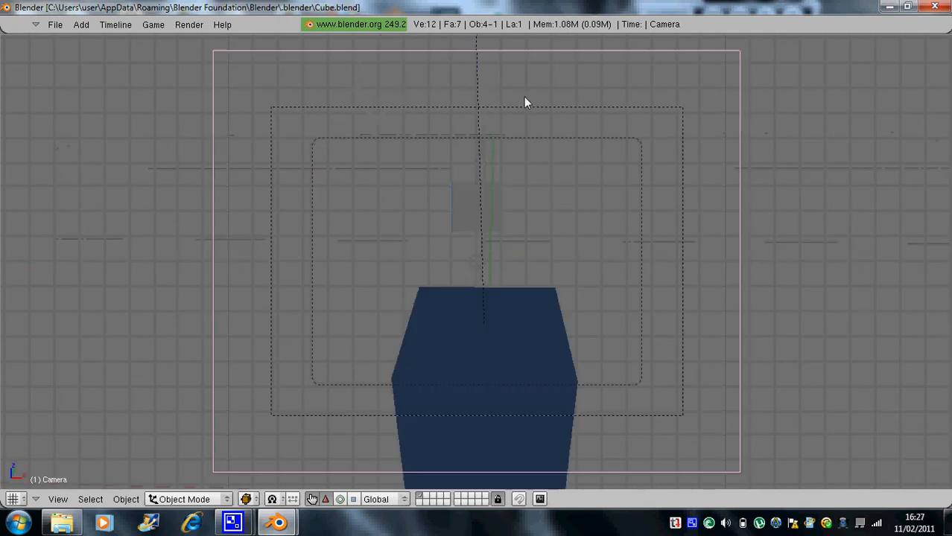
key("p")
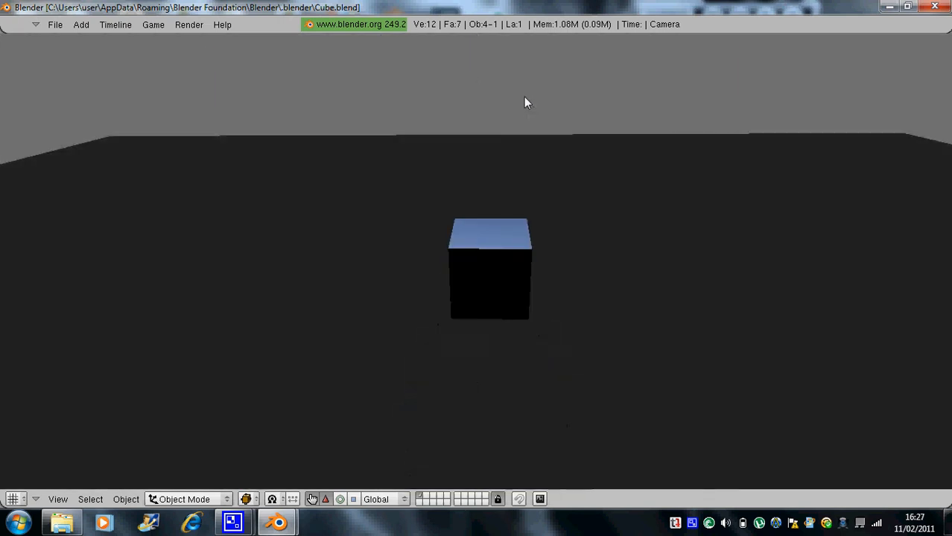
key("Escape")
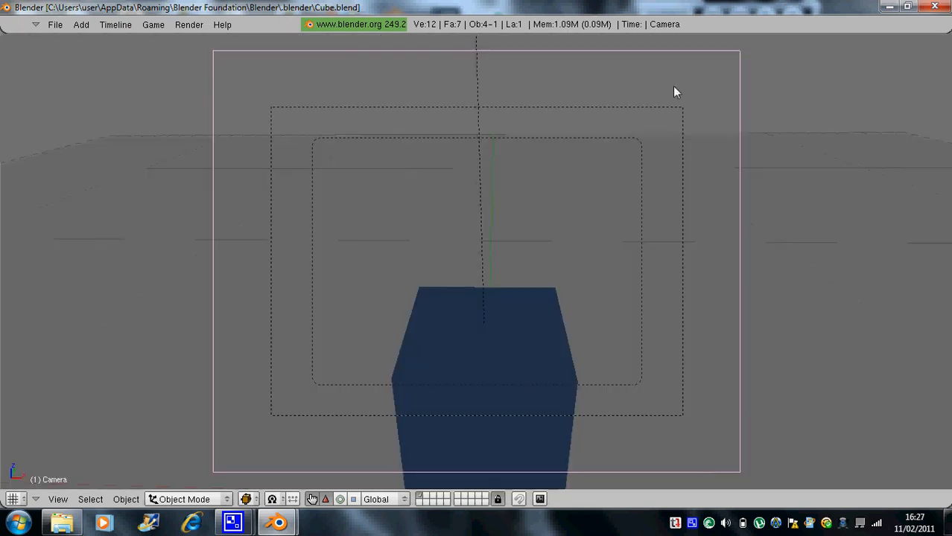
- Parent the camera to the cube
right_click(501, 335)
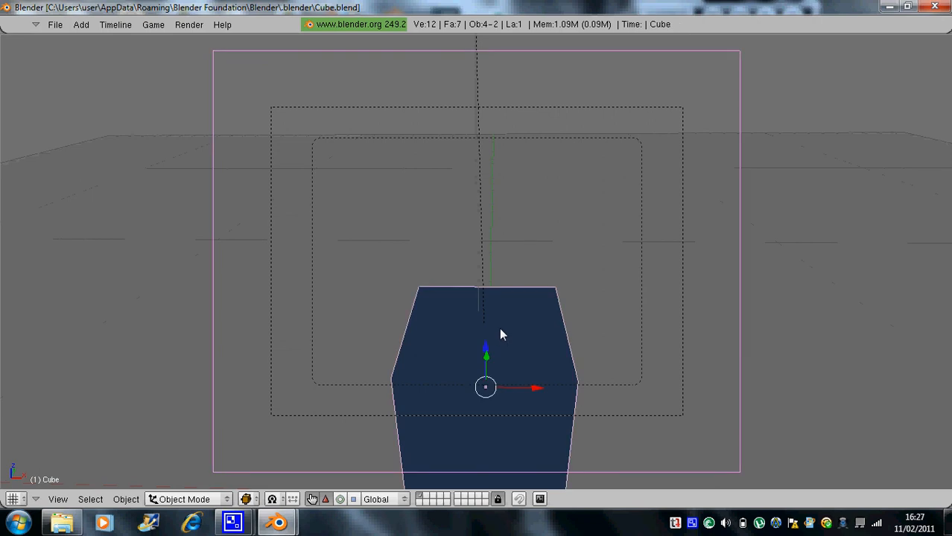
key("ctrl+p")
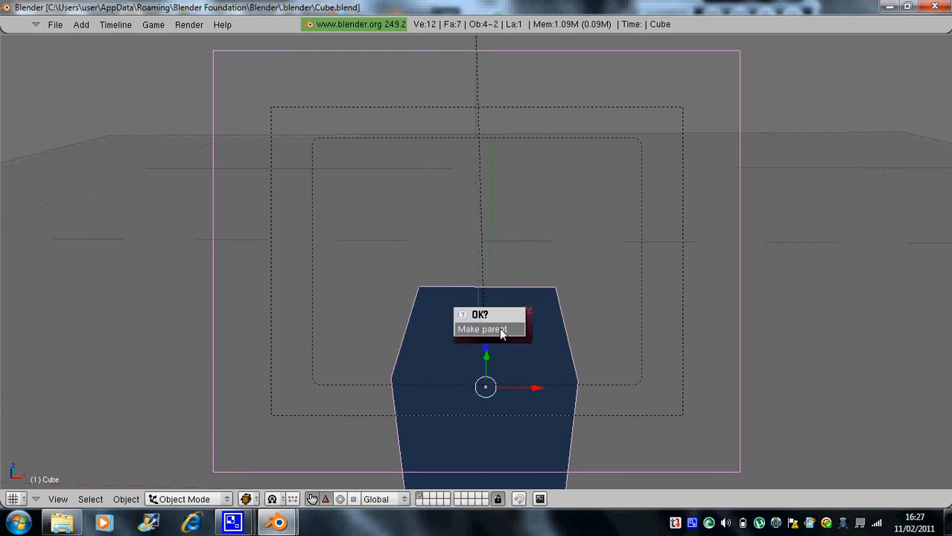
left_click(500, 335)
- Test in the game how the parented camera follows the cube while driving and turning both ways
key("p")
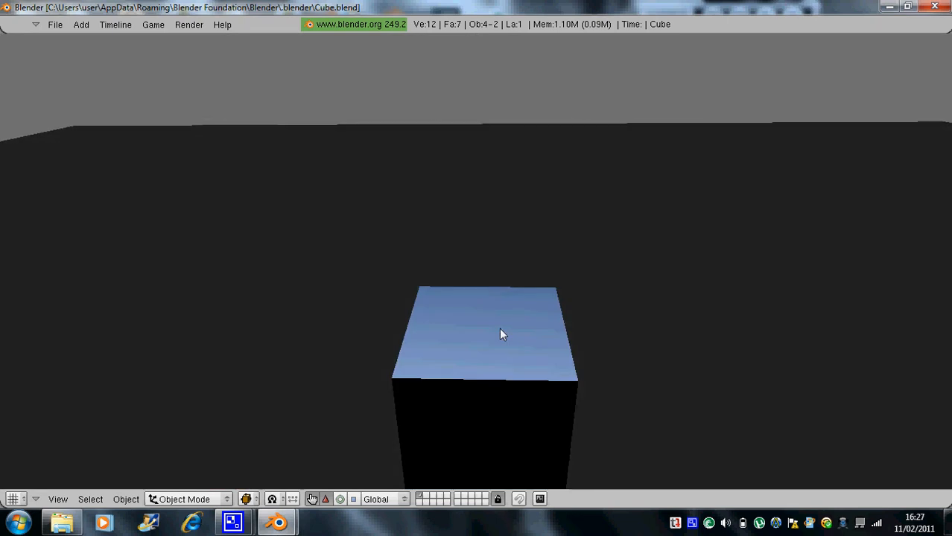
key("Up")
key("Right")
key("Left")
key("Right")
key("Left")
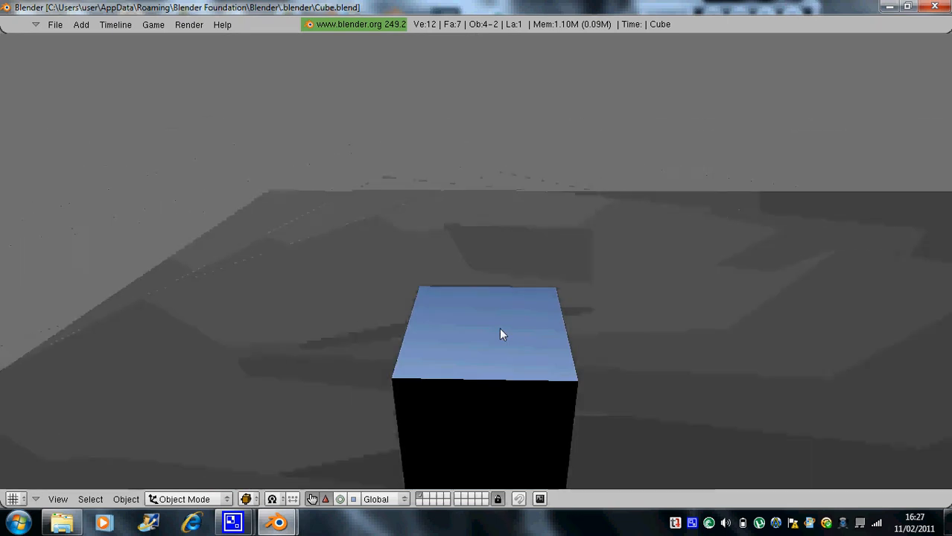
key("Right")
key("Escape")
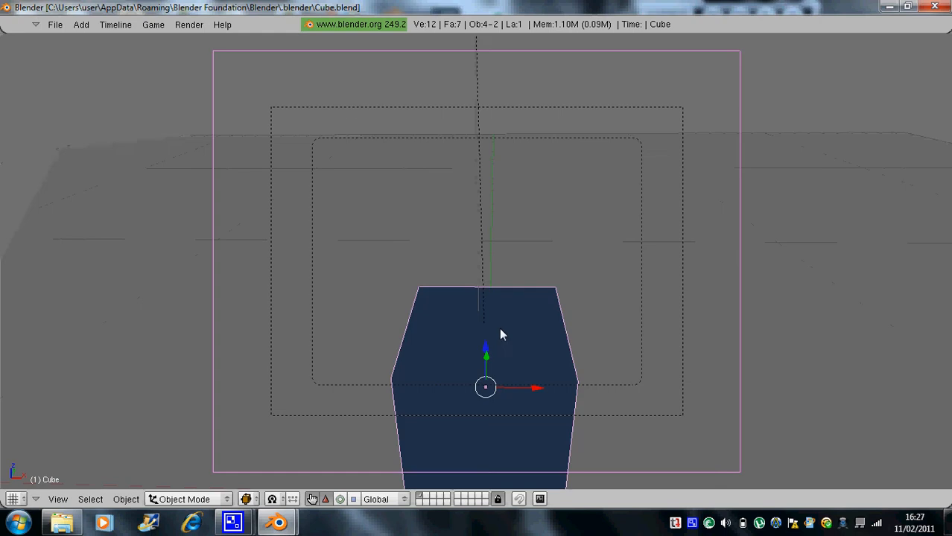
- Reopen the recently saved Cube.blend to discard the camera repositioning and parenting
left_click(55, 25)
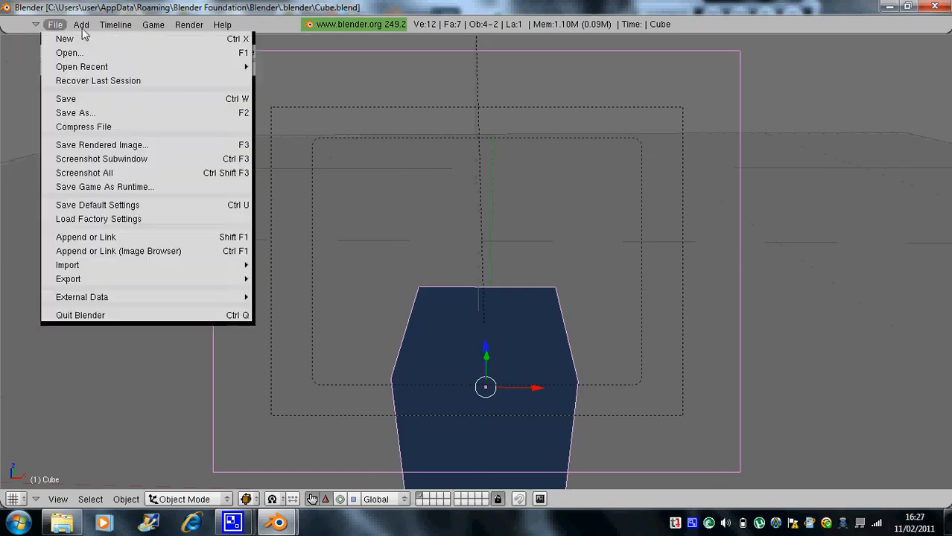
left_click(55, 25)
left_click(55, 24)
mouse_move(200, 74)
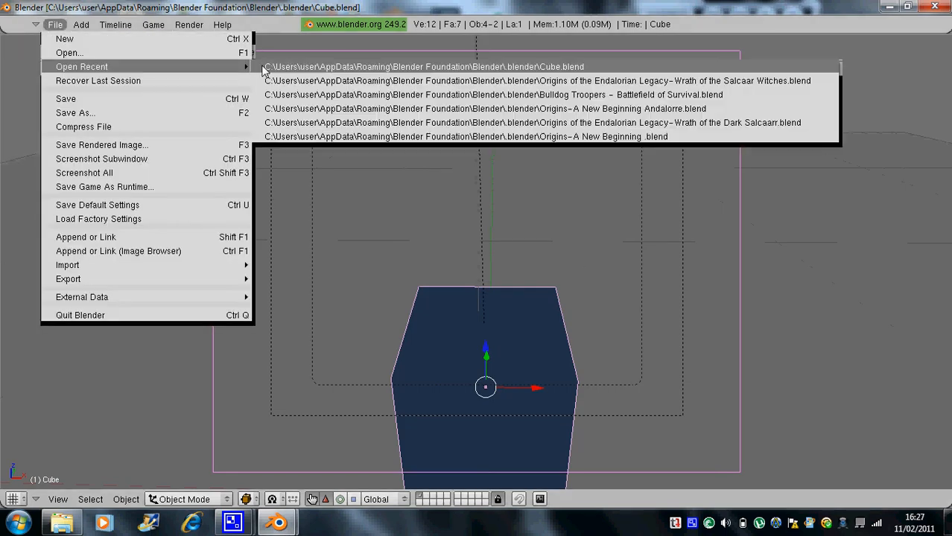
left_click(263, 70)
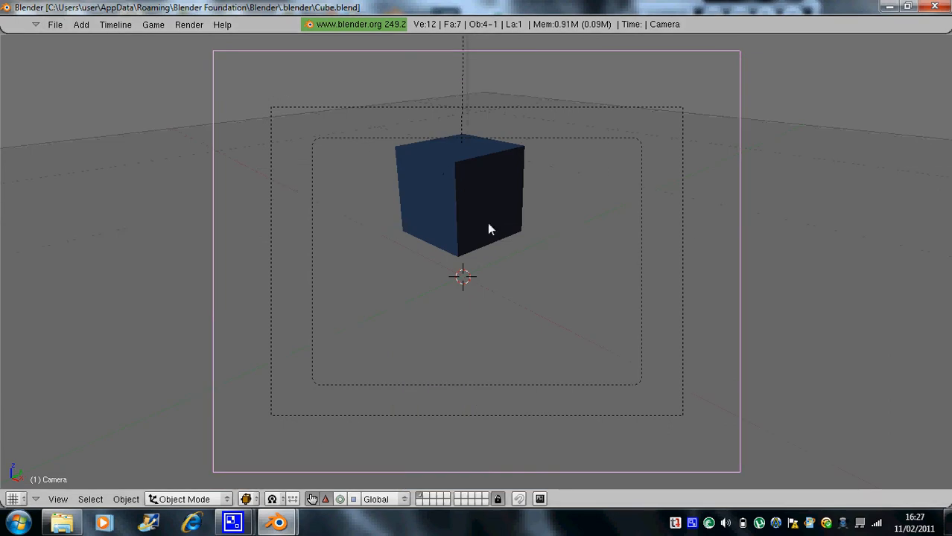
- Give the camera an Always sensor linked through an AND controller to a Motion actuator, and collapse the sensor and controller
key("ctrl+Down")
left_click(407, 428)
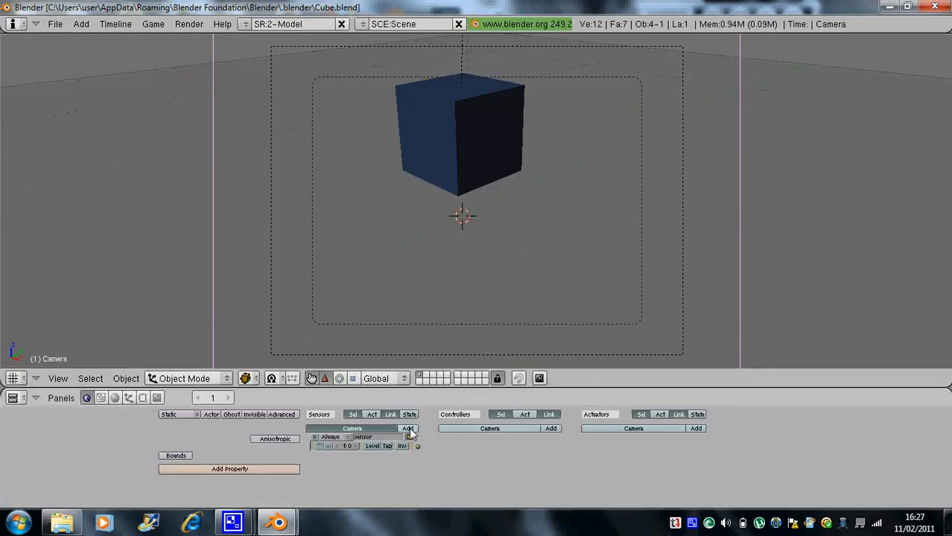
left_click(550, 428)
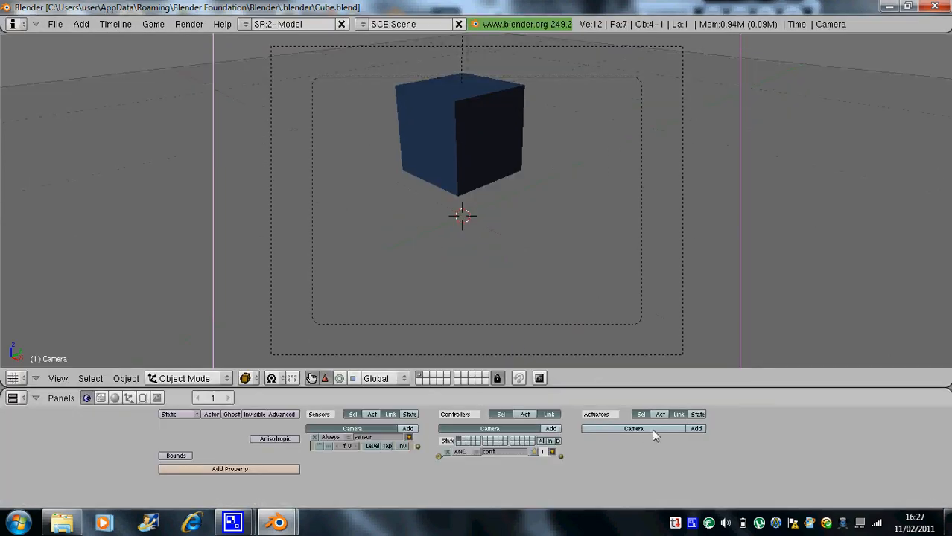
left_click(694, 428)
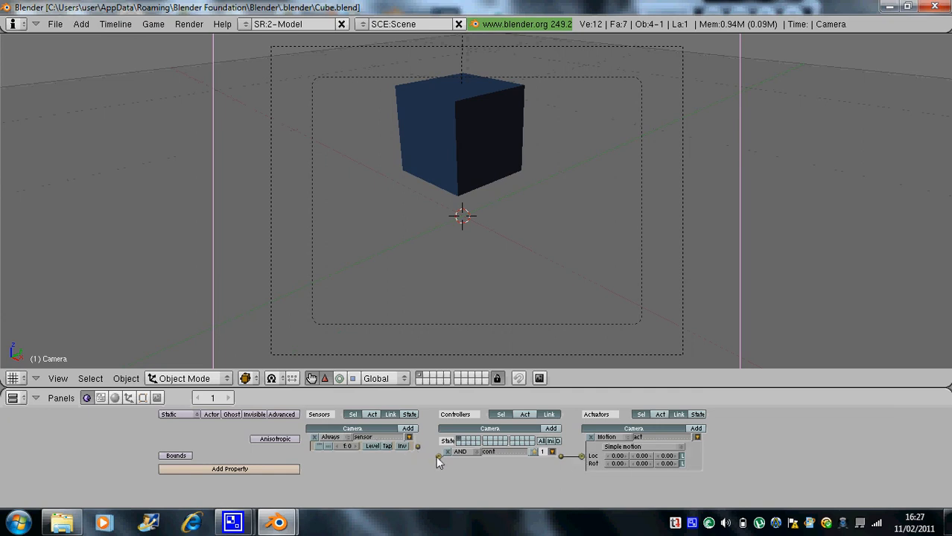
left_click(345, 437)
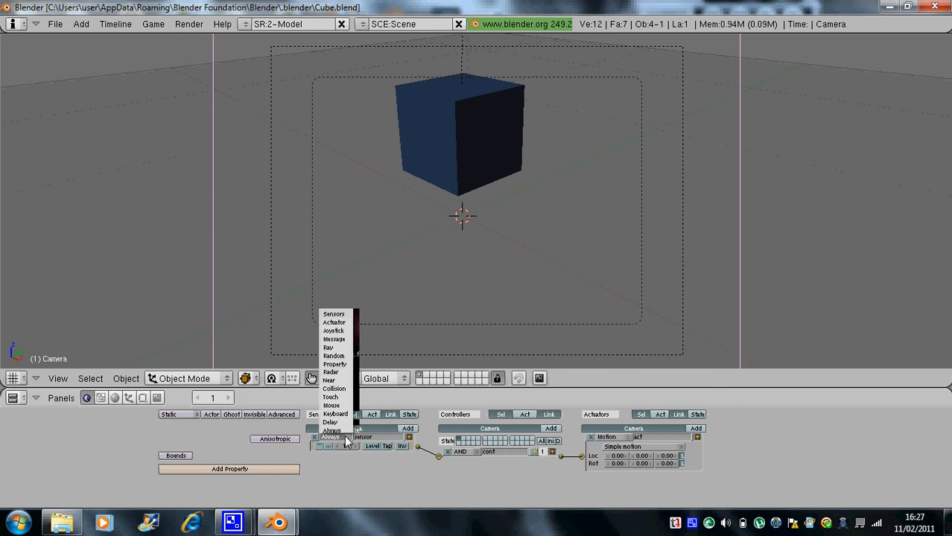
left_click(345, 438)
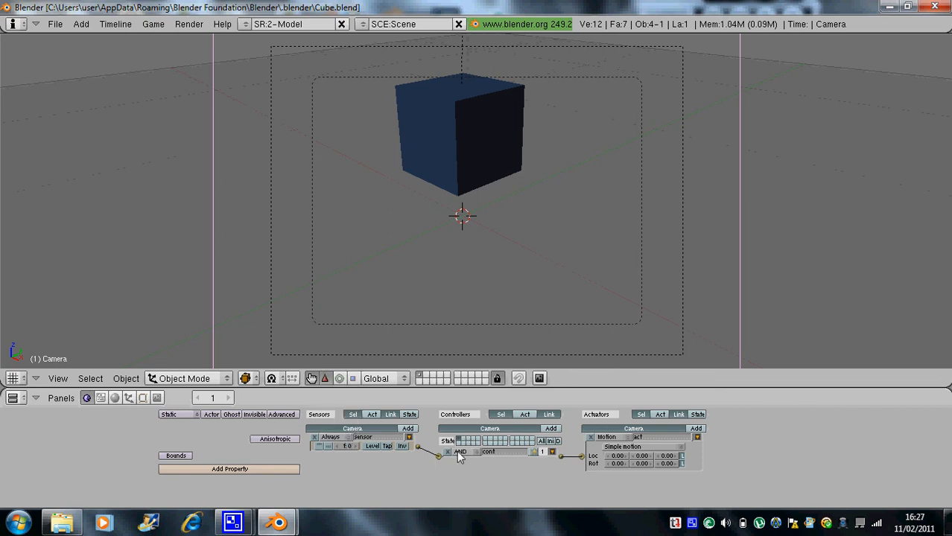
left_click(409, 437)
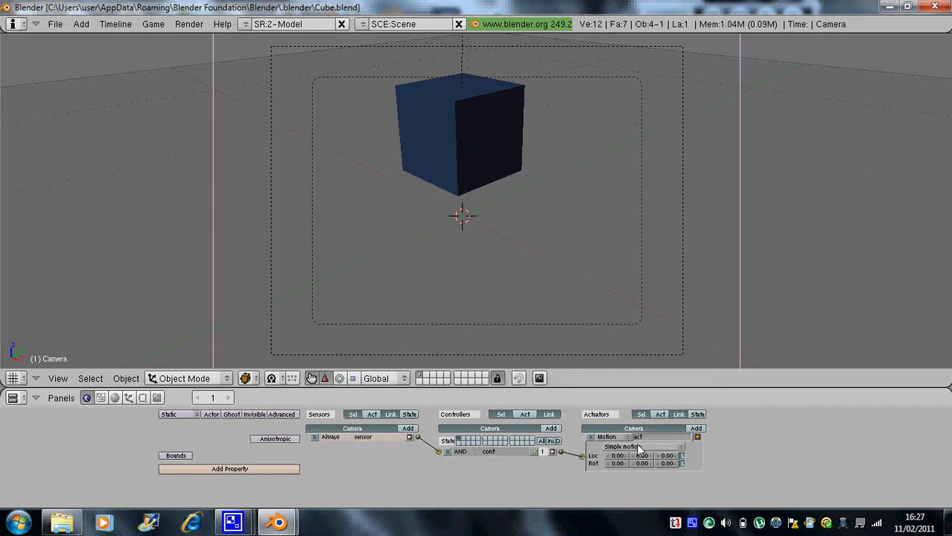
- Change the camera's Motion actuator to the Camera type and set Cube as the object it follows
left_click(614, 440)
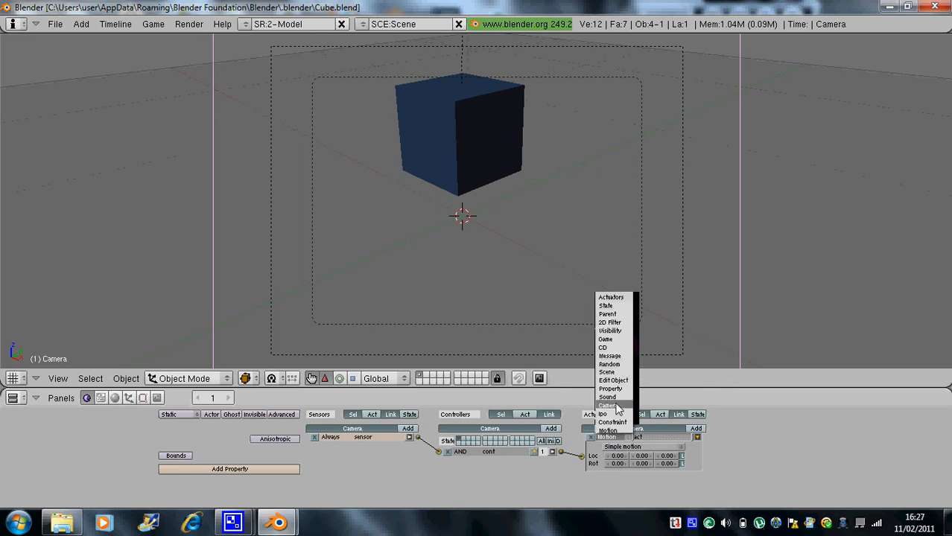
left_click(609, 405)
left_click(631, 447)
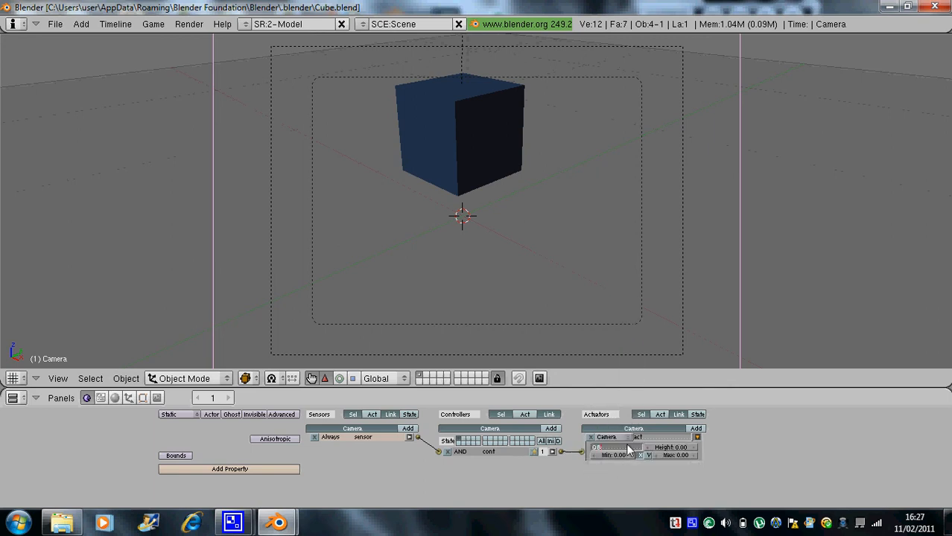
right_click(456, 136)
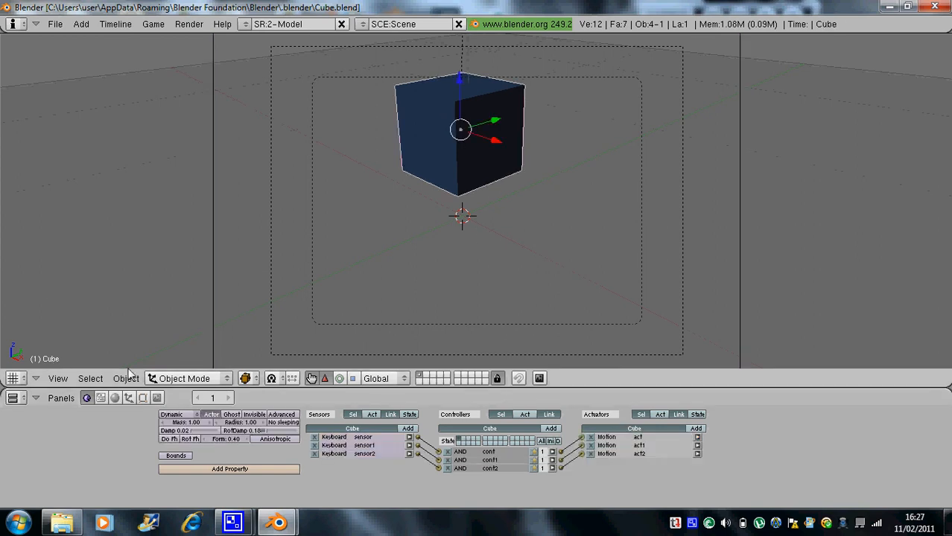
right_click(741, 274)
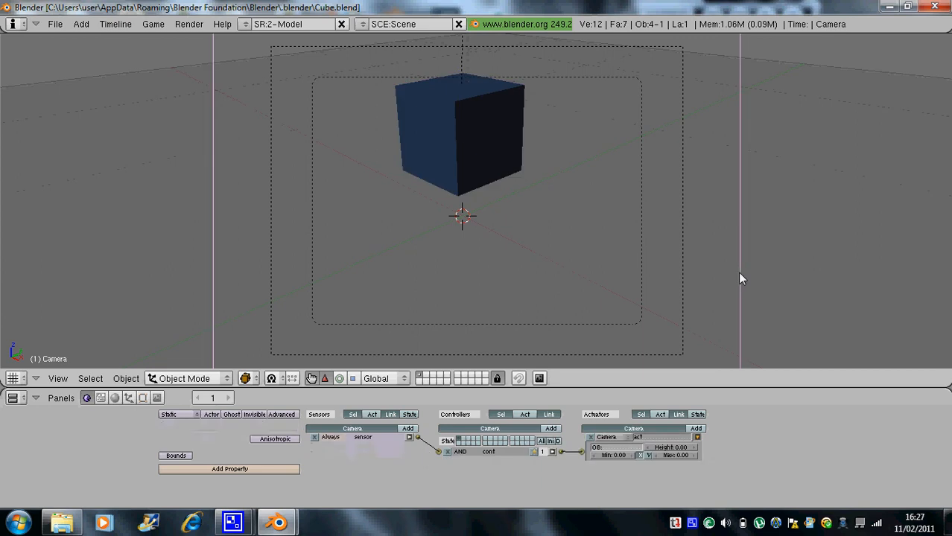
- Set the Camera actuator's minimum distance to 15, height to 15 and maximum distance to 20
left_click(617, 453)
type("15")
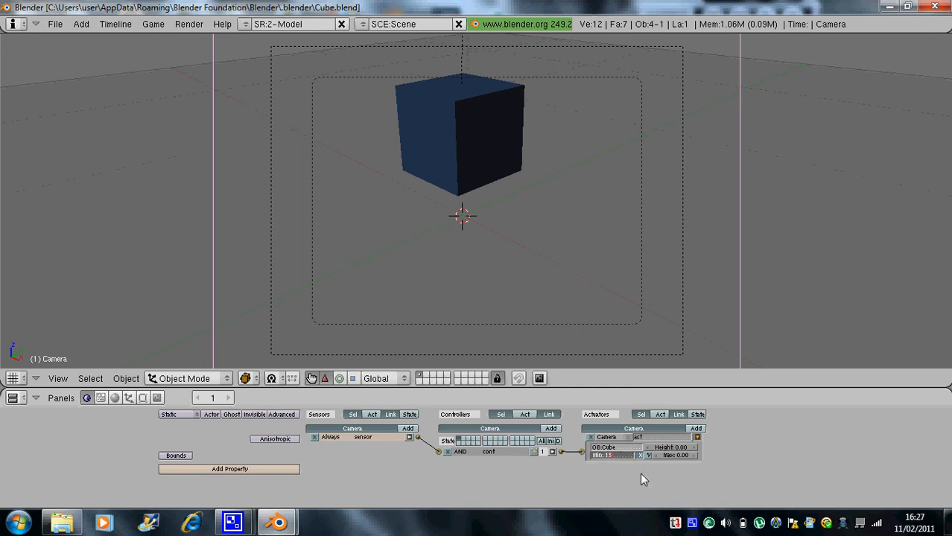
left_click(640, 473)
left_click(673, 447)
type("15")
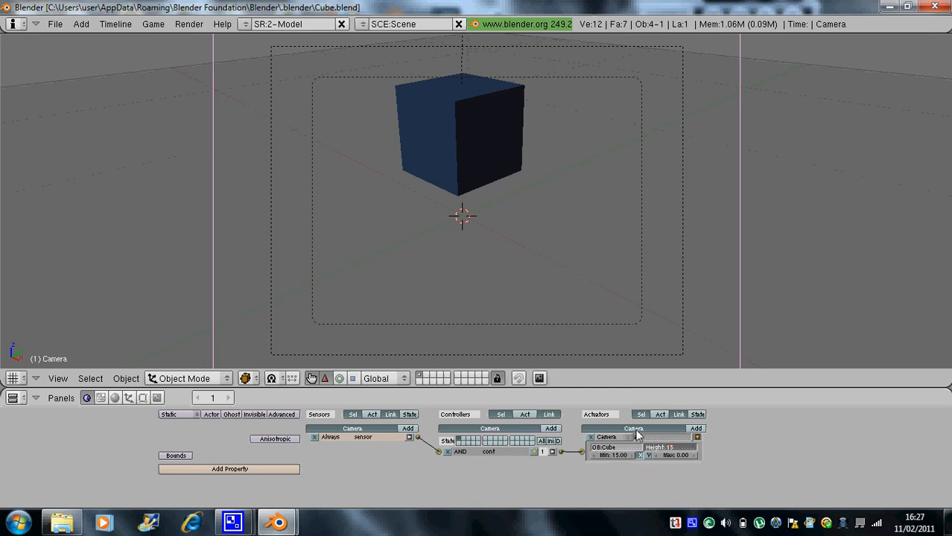
left_click(678, 478)
type("20")
key("Return")
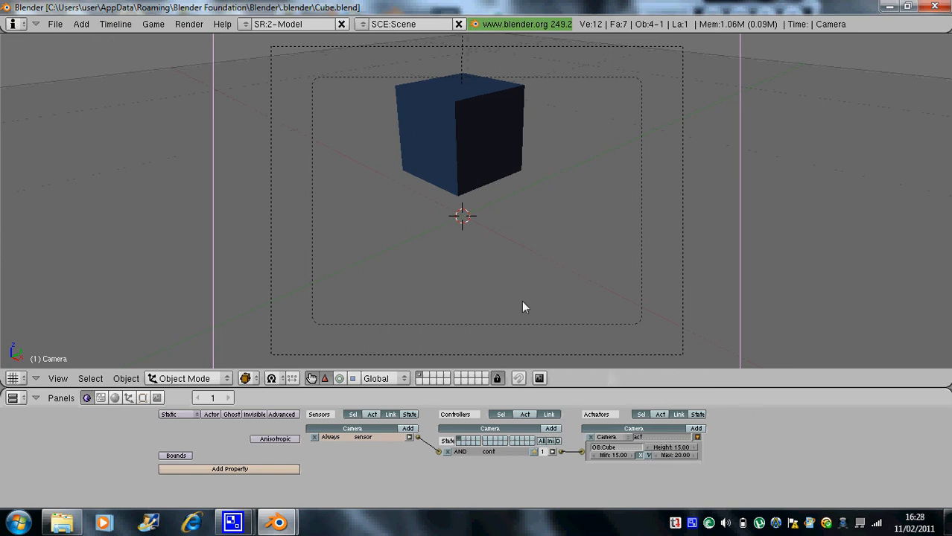
- Test in the game, with the 3D view maximized, how the camera follows the cube
key("ctrl+Up")
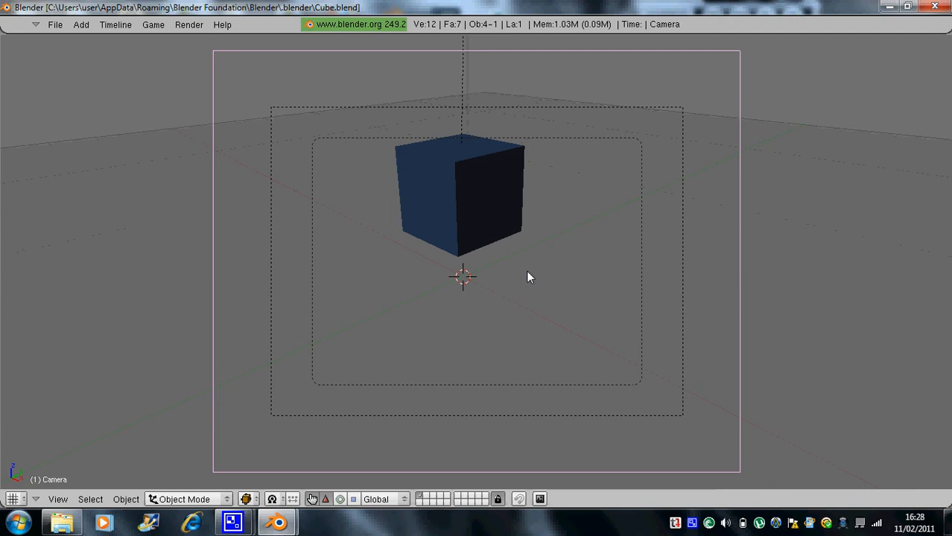
key("p")
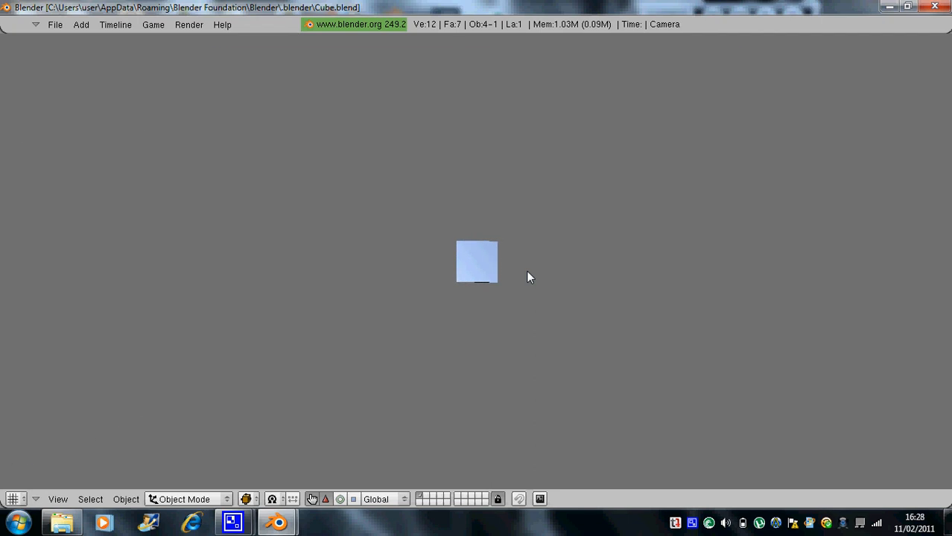
key("Escape")
- Duplicate the ground plane in front view and move the copy straight down, well below the original
key("KP_1")
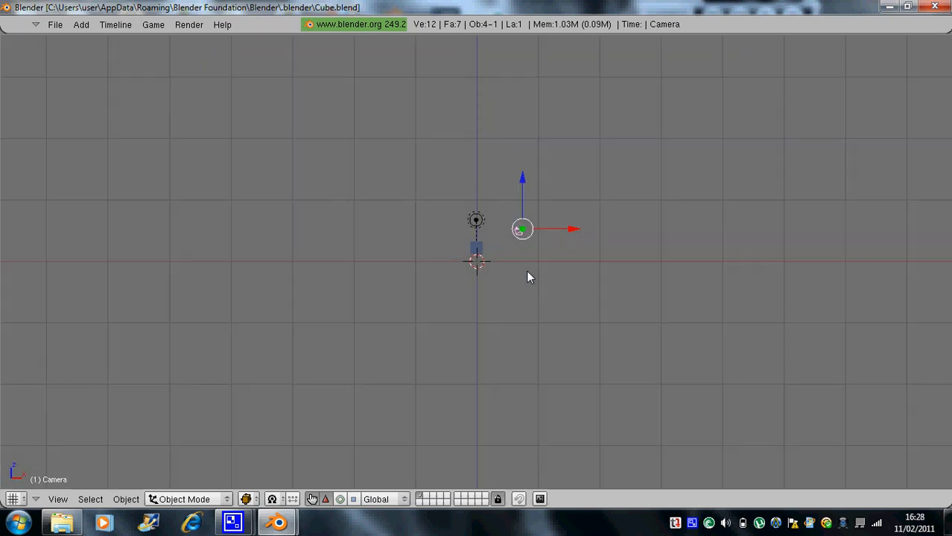
key("a")
middle_click_drag(501, 273, 518, 279)
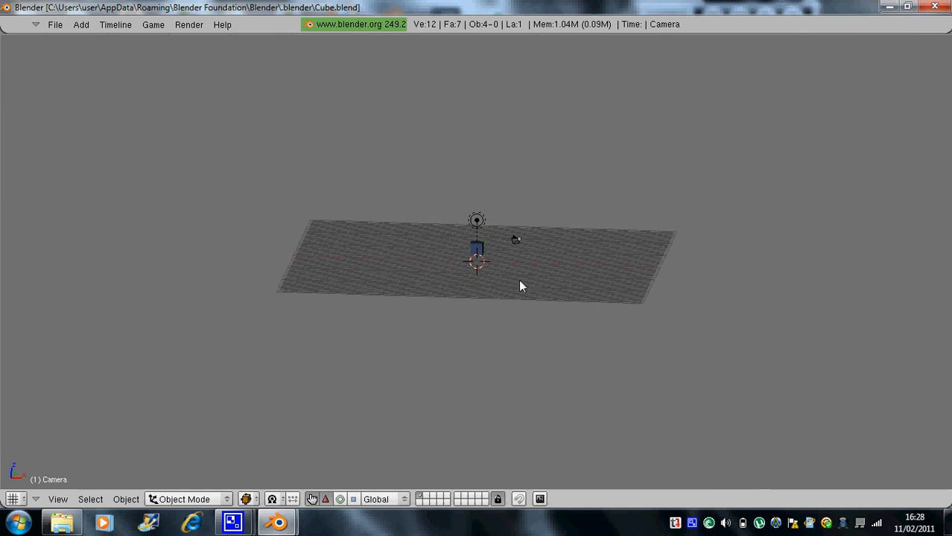
right_click(535, 276)
key("KP_1")
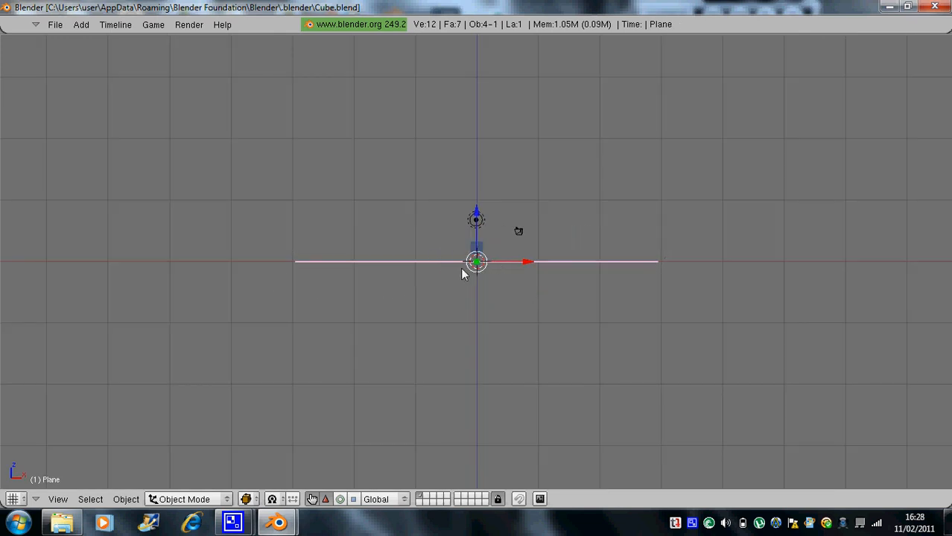
key("shift+d")
right_click(570, 220)
left_click_drag(476, 214, 498, 335)
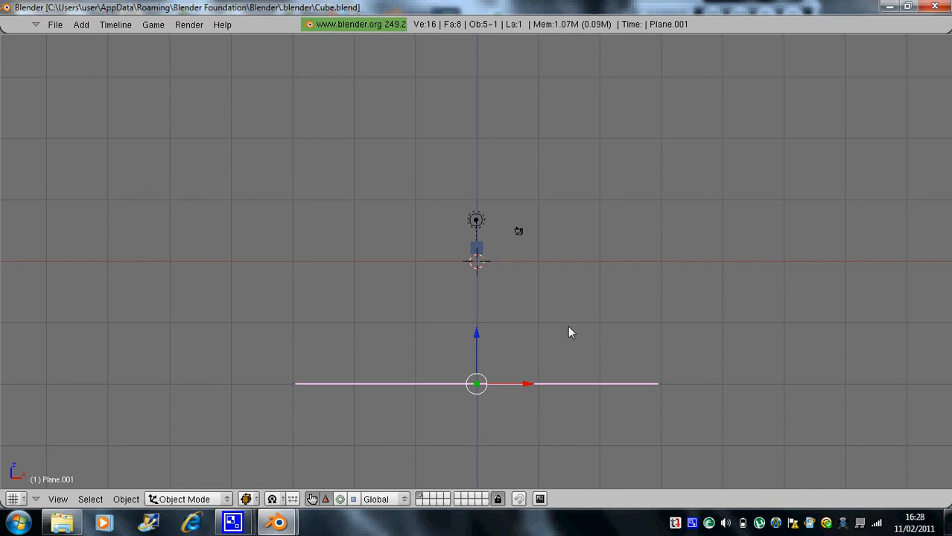
- Scale the duplicated plane up uniformly so that it extends far beyond the original ground plane on all sides
key("KP_7")
scroll(564, 328, "down", 6)
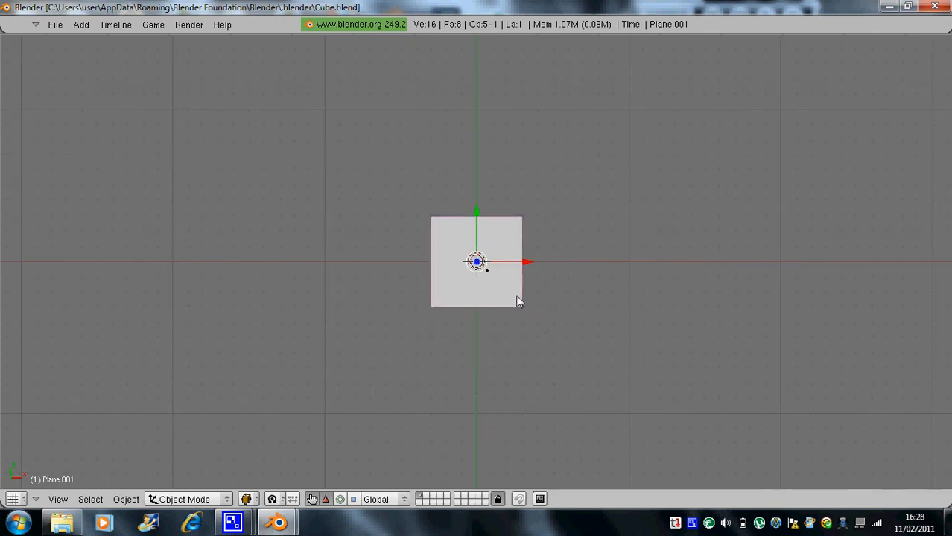
scroll(521, 294, "down", 3)
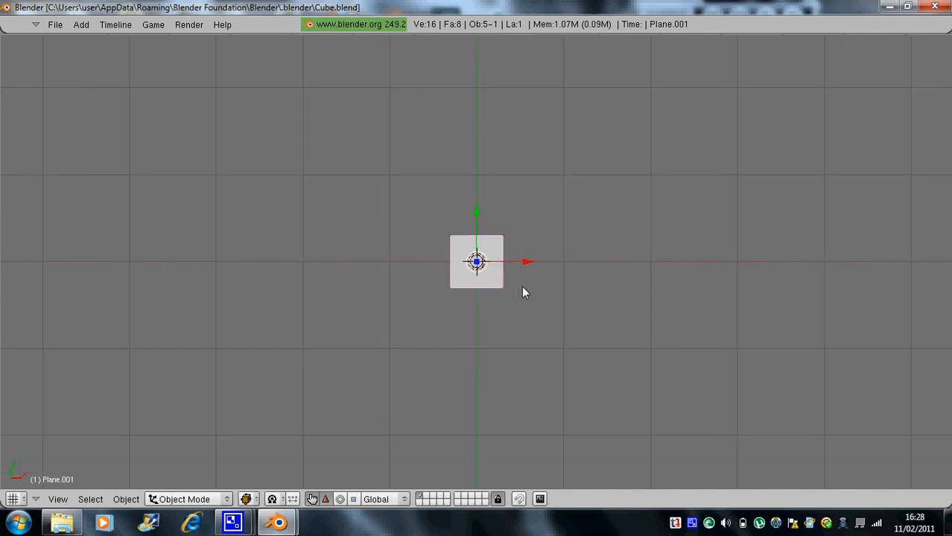
key("s")
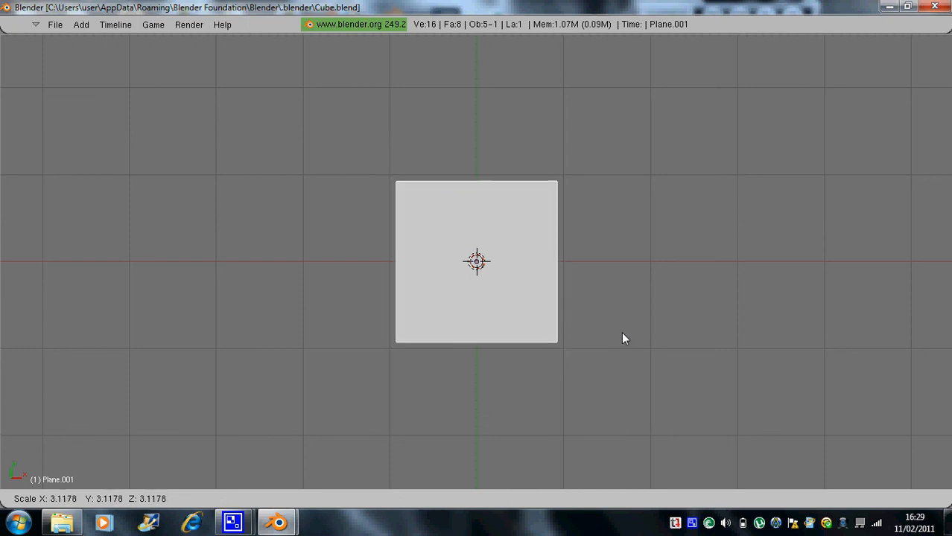
left_click(802, 393)
scroll(551, 339, "up", 1)
middle_click_drag(506, 328, 468, 298)
- Rename the large lower plane object as Restart
key("a")
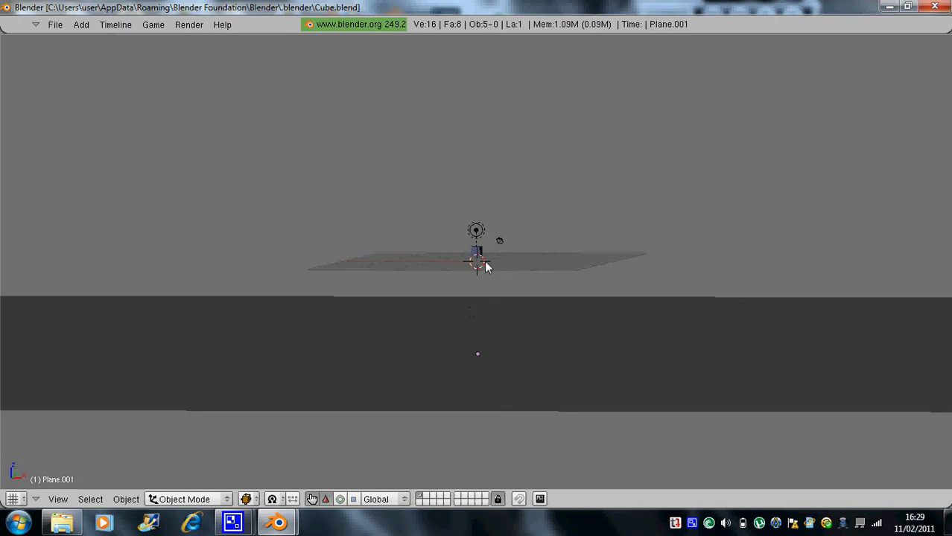
right_click(593, 258)
right_click(643, 353)
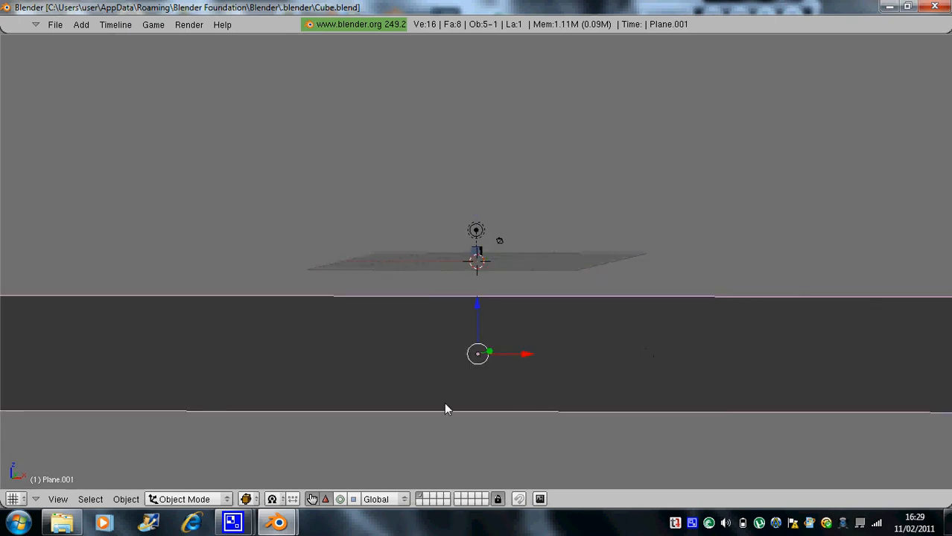
key("ctrl+Up")
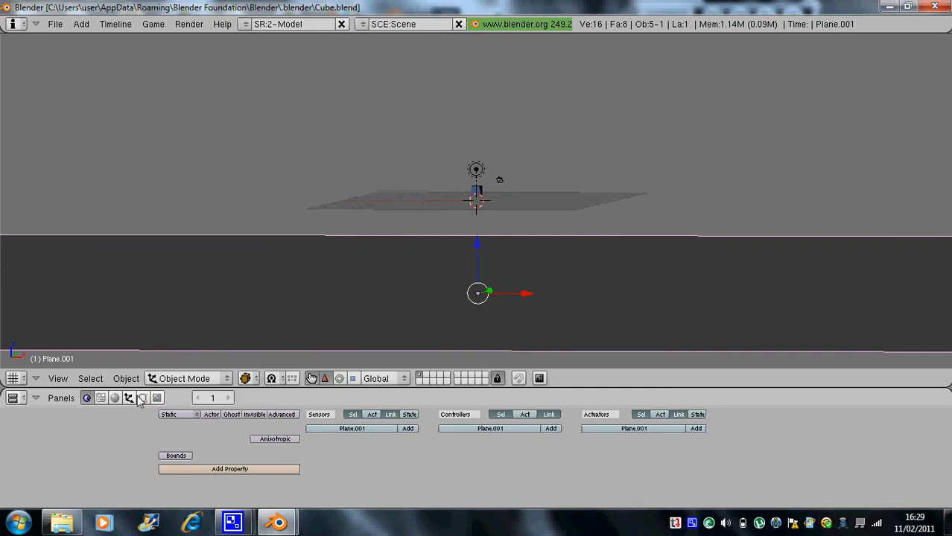
left_click(142, 399)
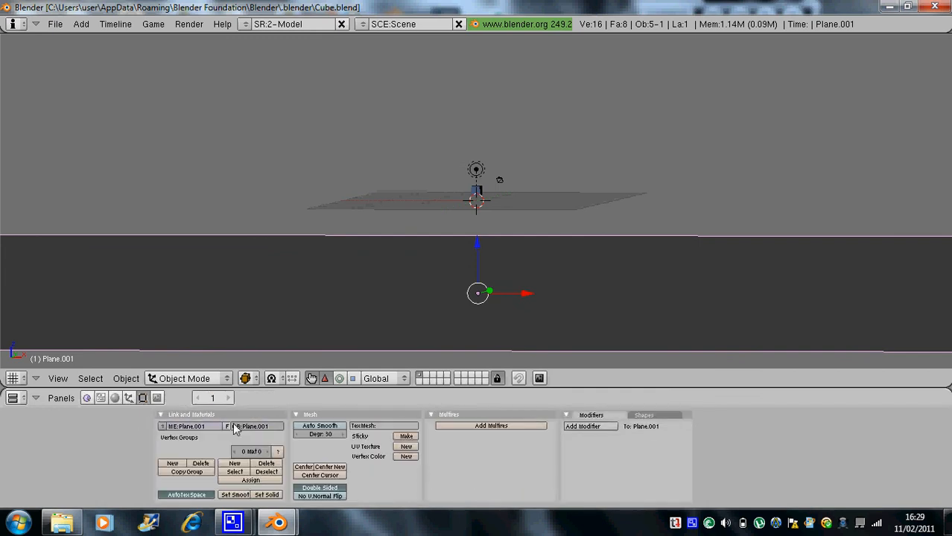
left_click(256, 429)
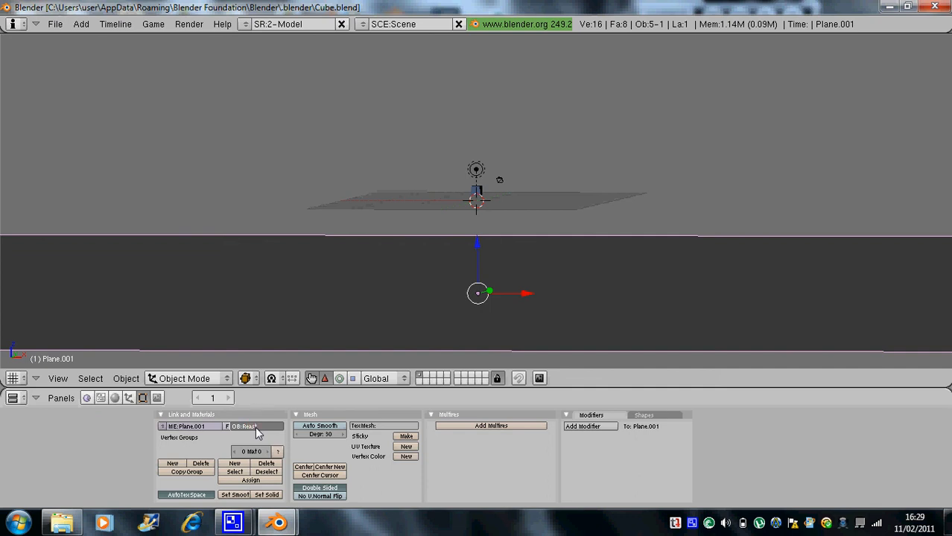
key("Return")
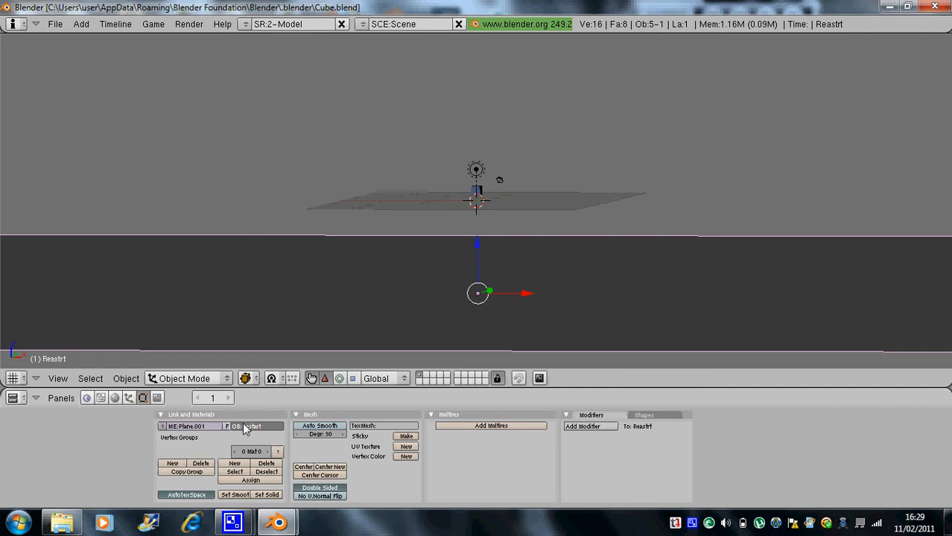
key("Return")
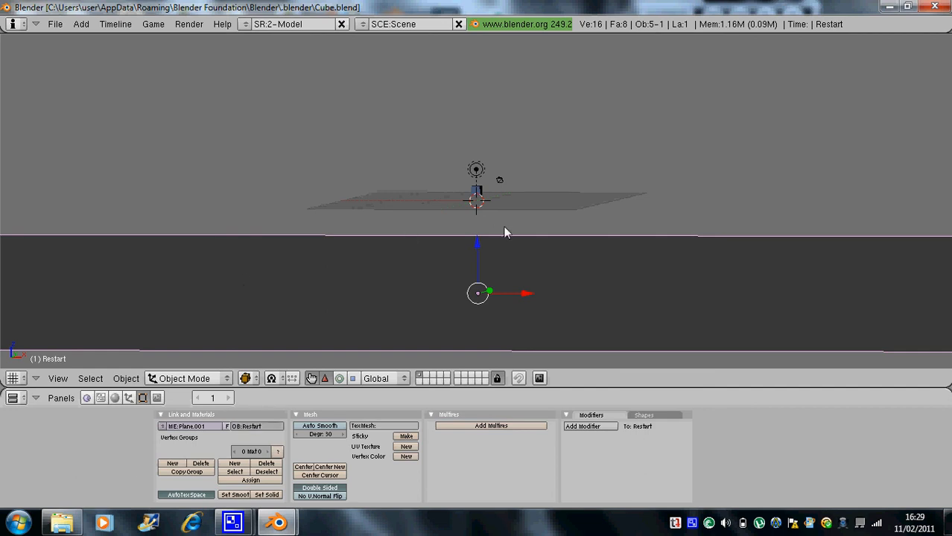
- Give the upper ground plane a new dark green material with R 0.000, G 0.595 and B 0.000
middle_click_drag(672, 259, 665, 286)
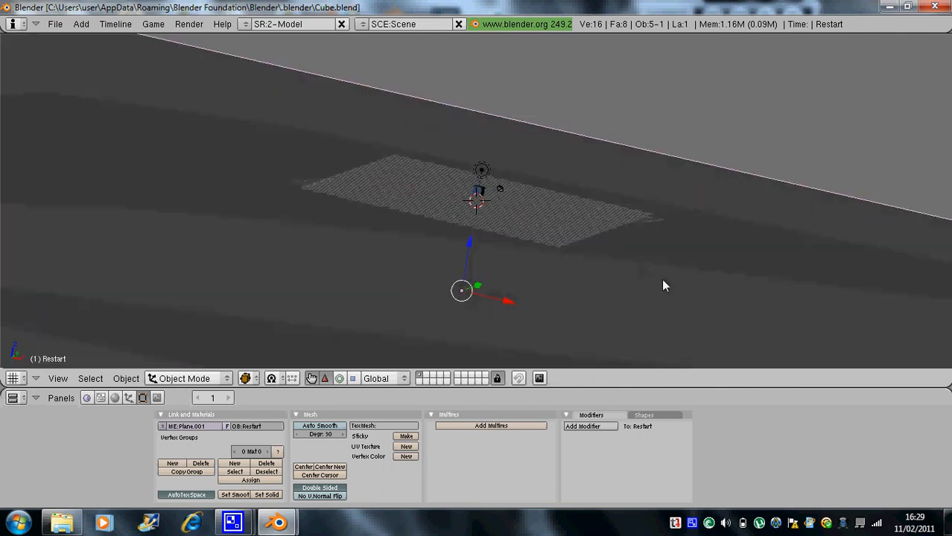
middle_click_drag(139, 254, 273, 284)
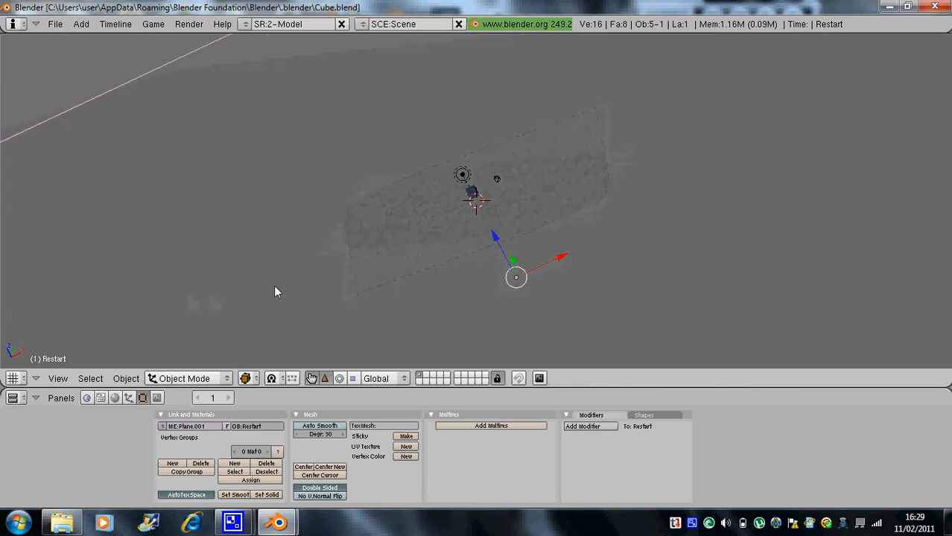
right_click(556, 179)
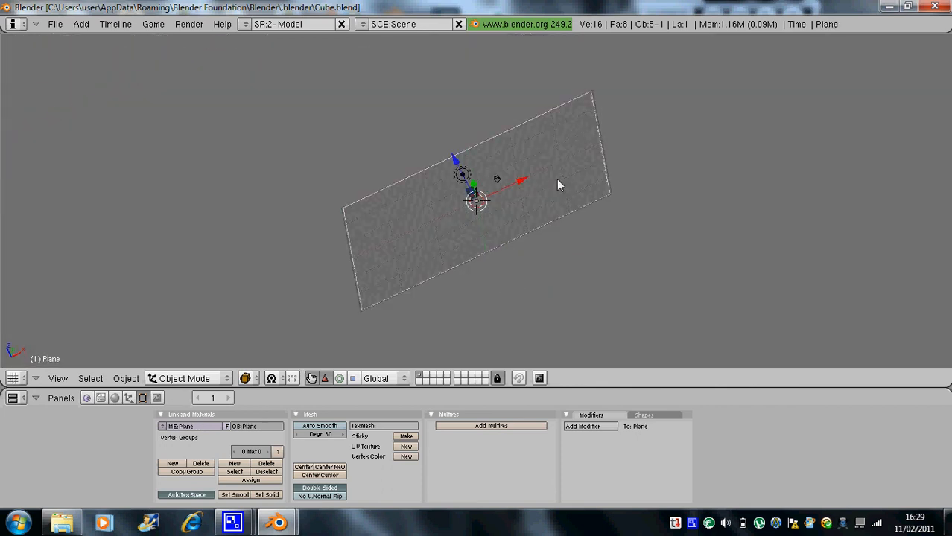
left_click(114, 397)
left_click(348, 440)
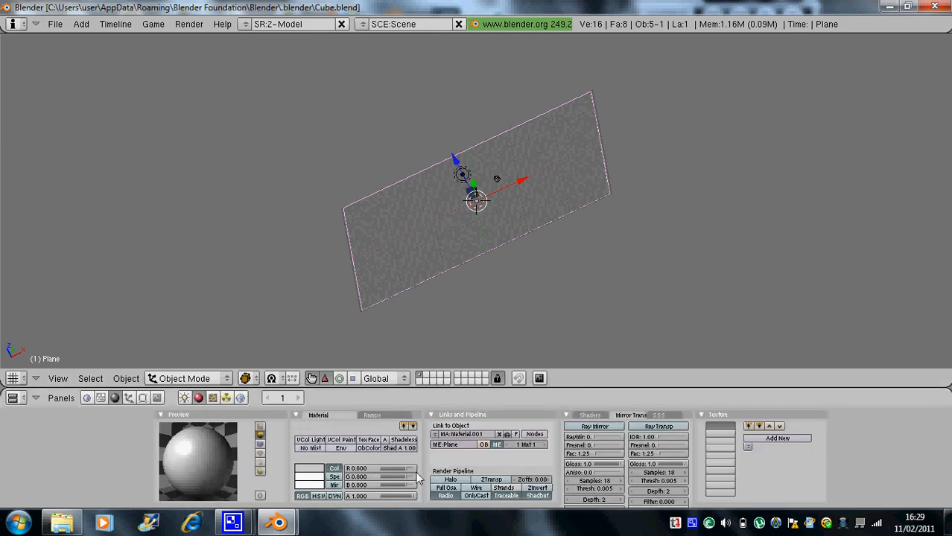
mouse_move(400, 469)
left_mouse_down()
mouse_move(411, 470)
mouse_move(333, 469)
mouse_move(388, 484)
mouse_move(347, 483)
mouse_move(415, 475)
left_mouse_up()
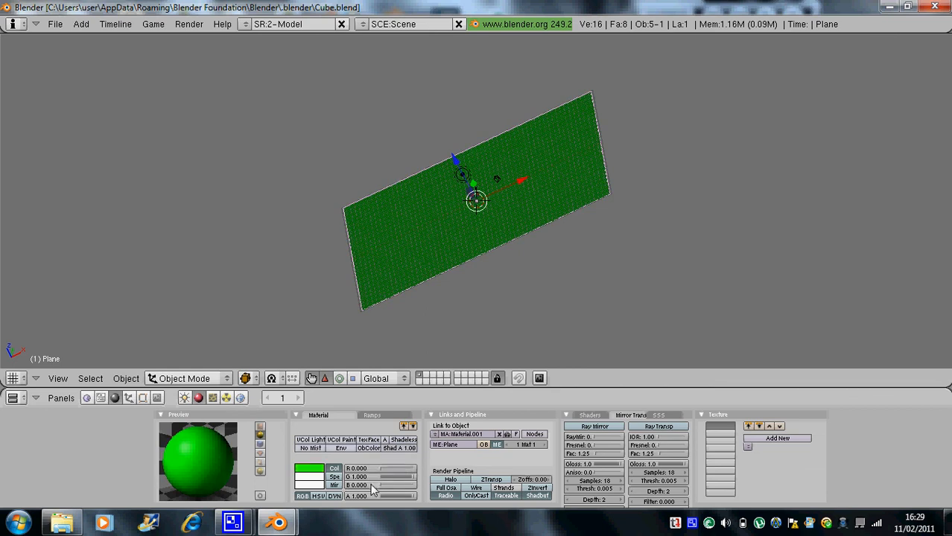
left_click_drag(403, 476, 387, 477)
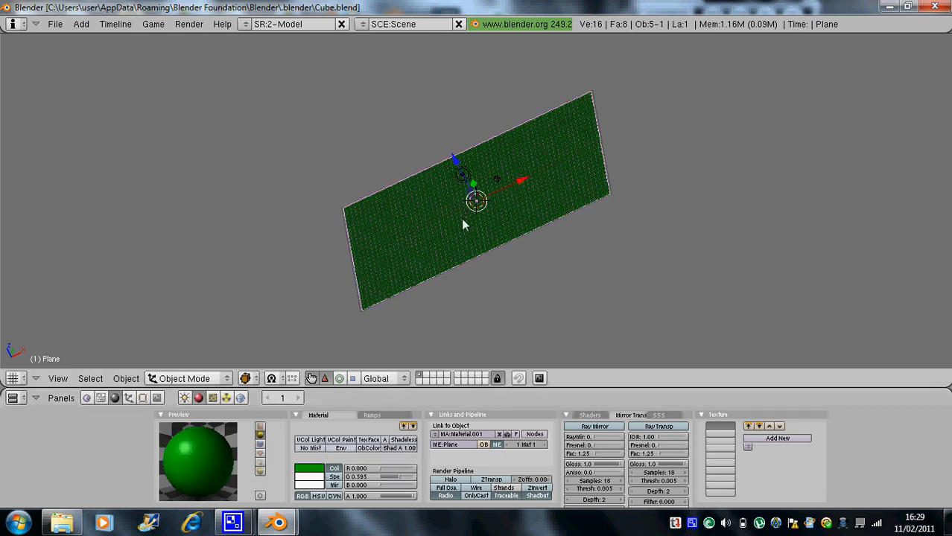
- Add a new material to the large Restart plane
middle_click_drag(408, 237, 417, 223)
right_click(630, 268)
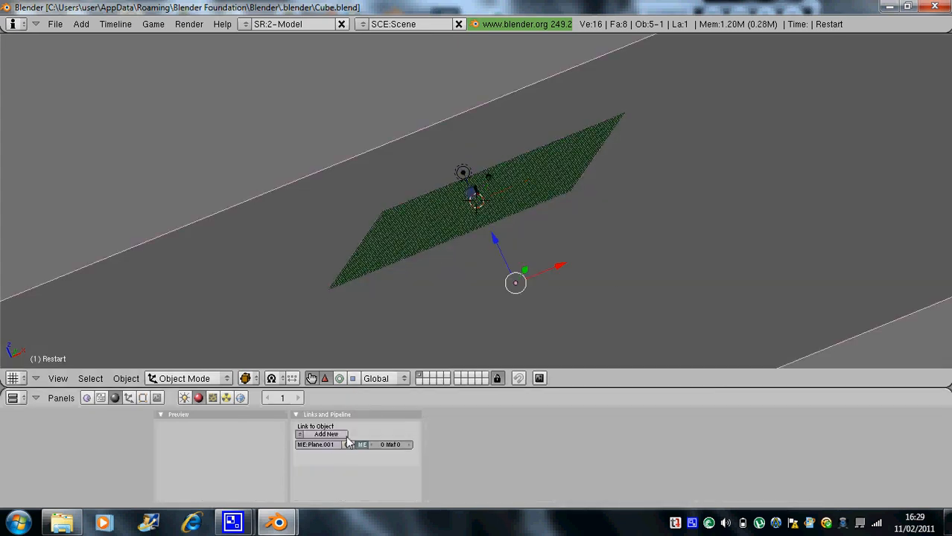
left_click(328, 434)
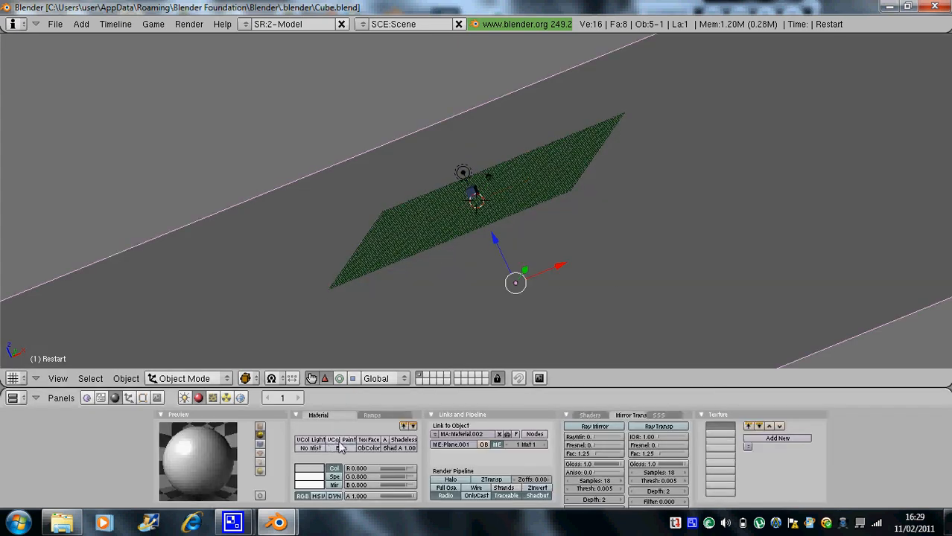
- Make the Restart plane invisible in its game logic settings and check the result in a short game run
left_click(86, 398)
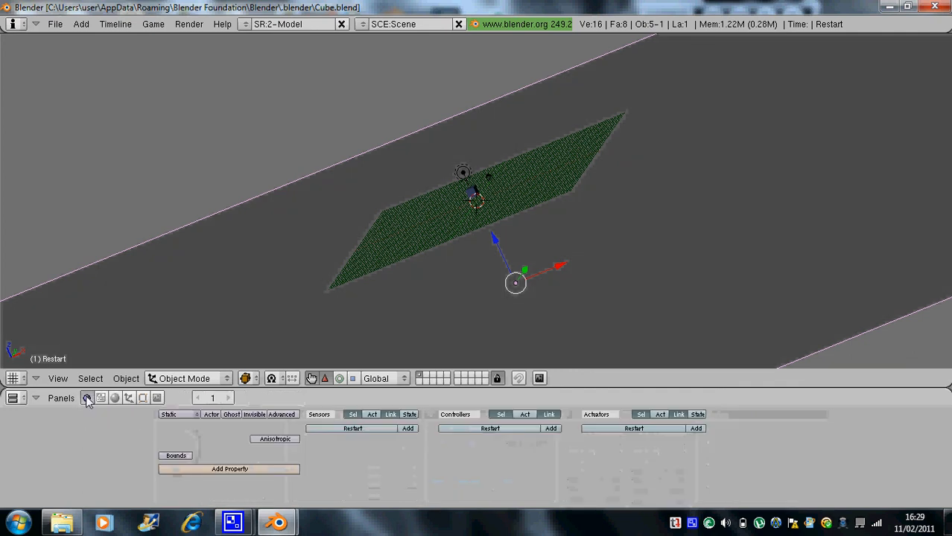
left_click(256, 415)
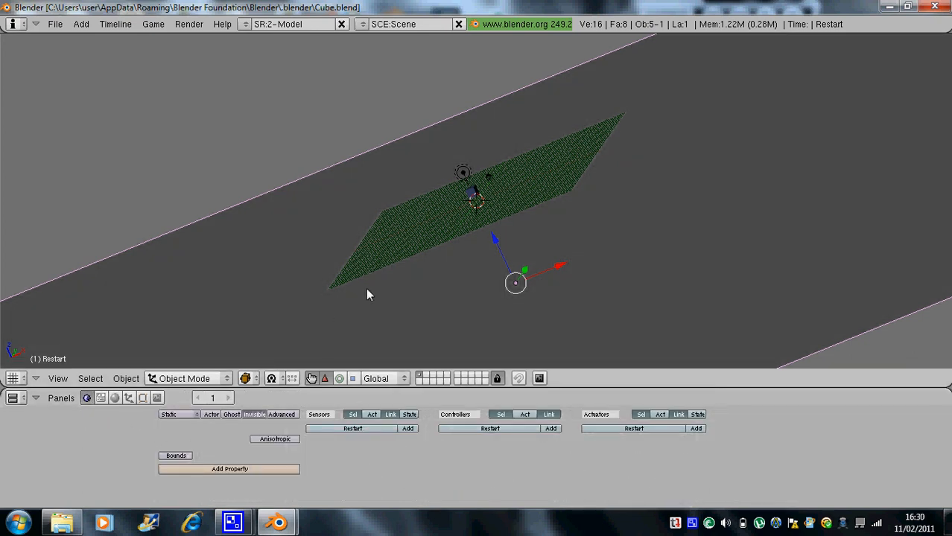
key("p")
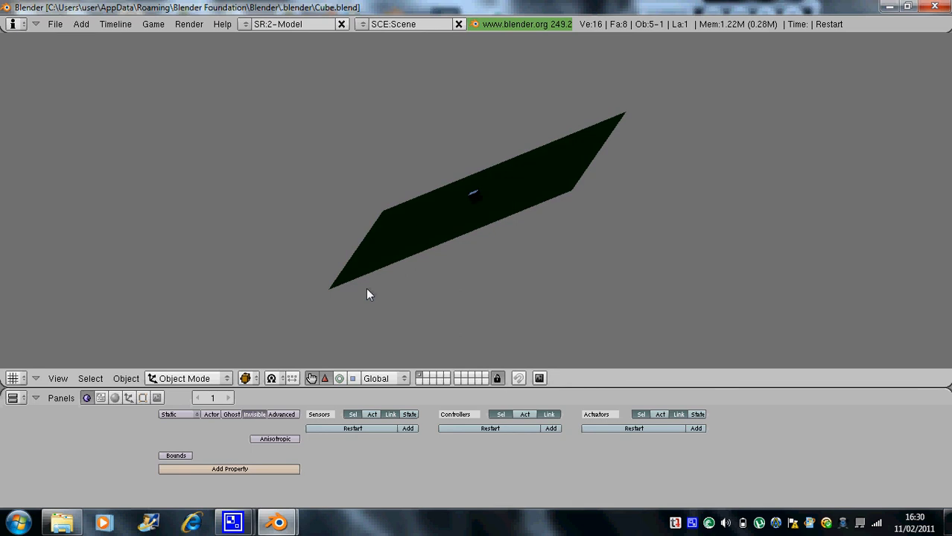
key("Escape")
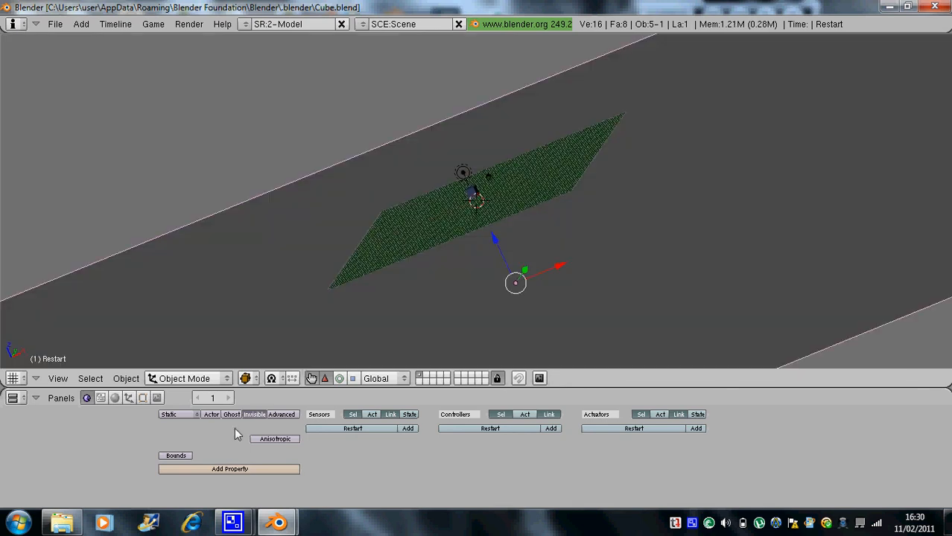
- Run the game briefly to check how the Restart plane appears during play
key("p")
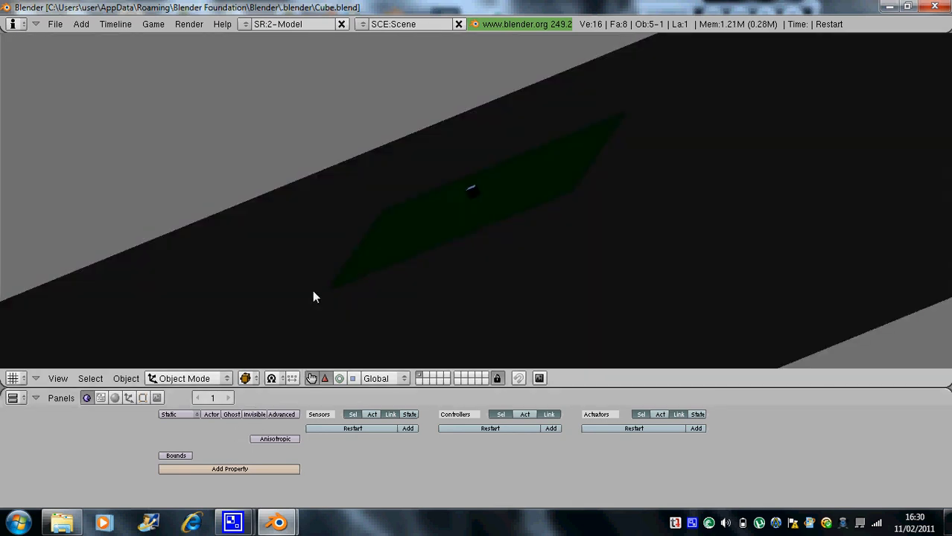
key("Escape")
key("Tab")
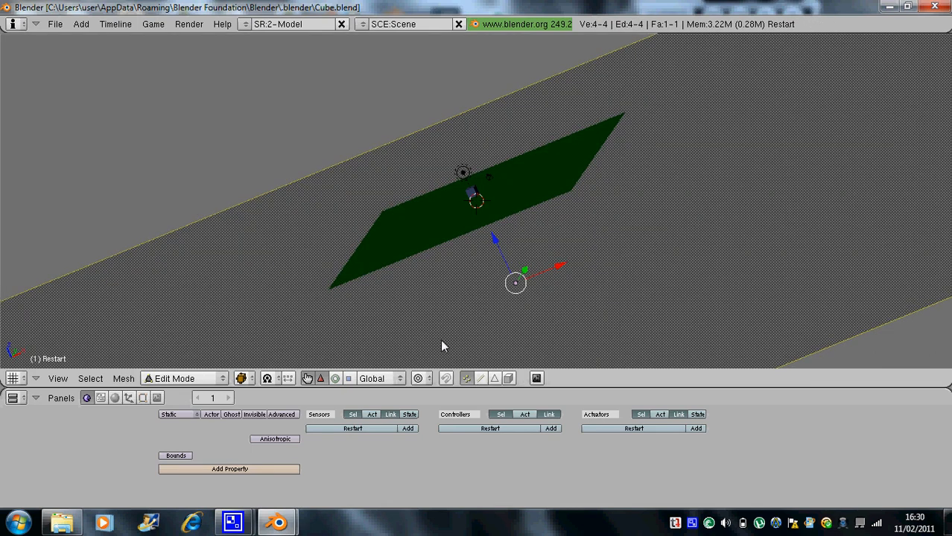
key("Tab")
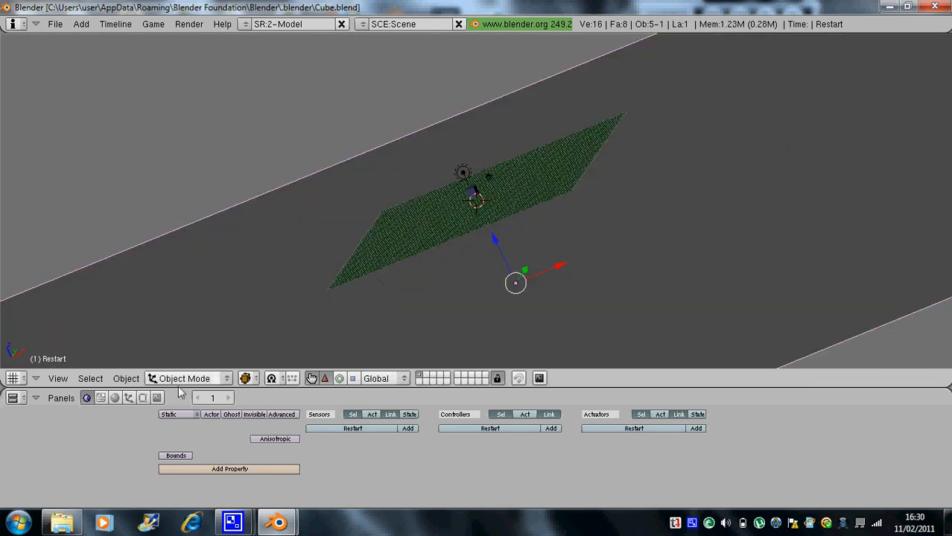
- Set the Restart plane's material colour to black and check it in a short game run
left_click(142, 397)
left_click(233, 445)
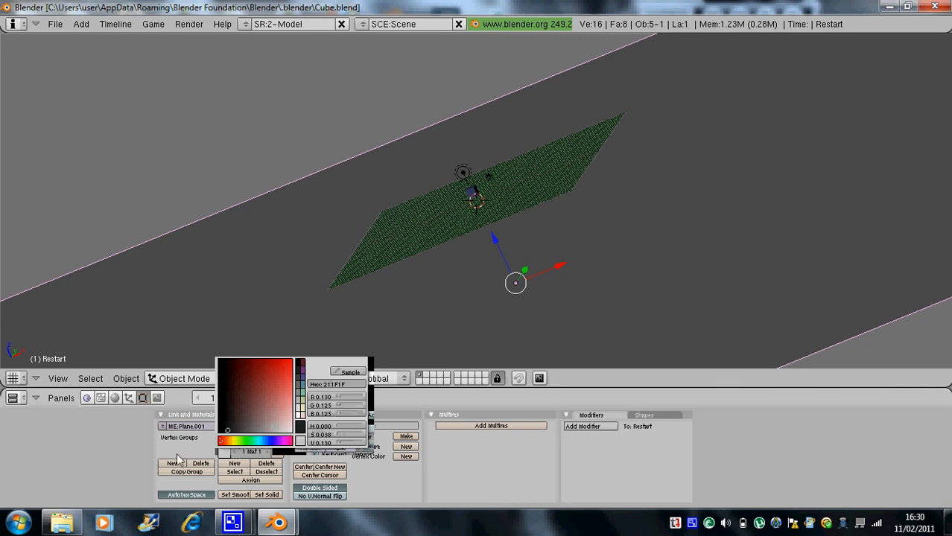
left_click(299, 429)
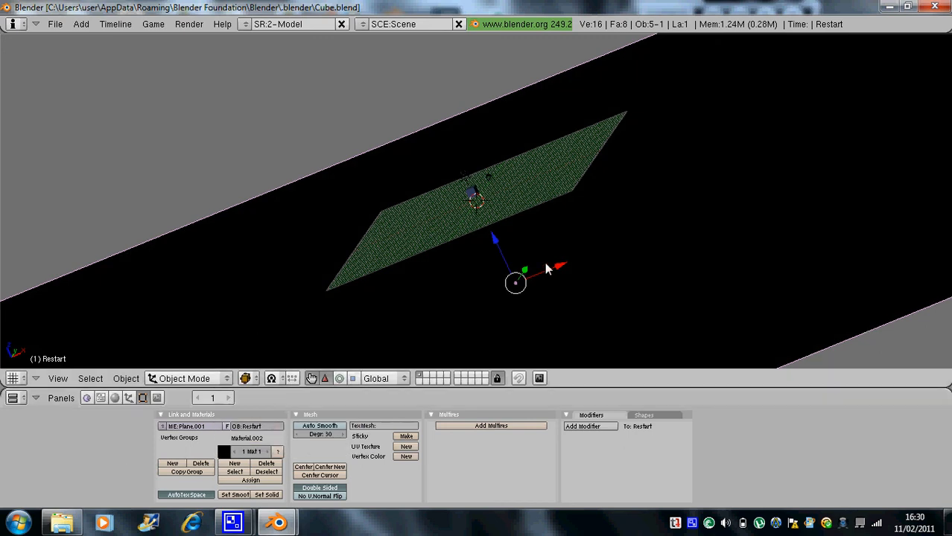
key("p")
key("Escape")
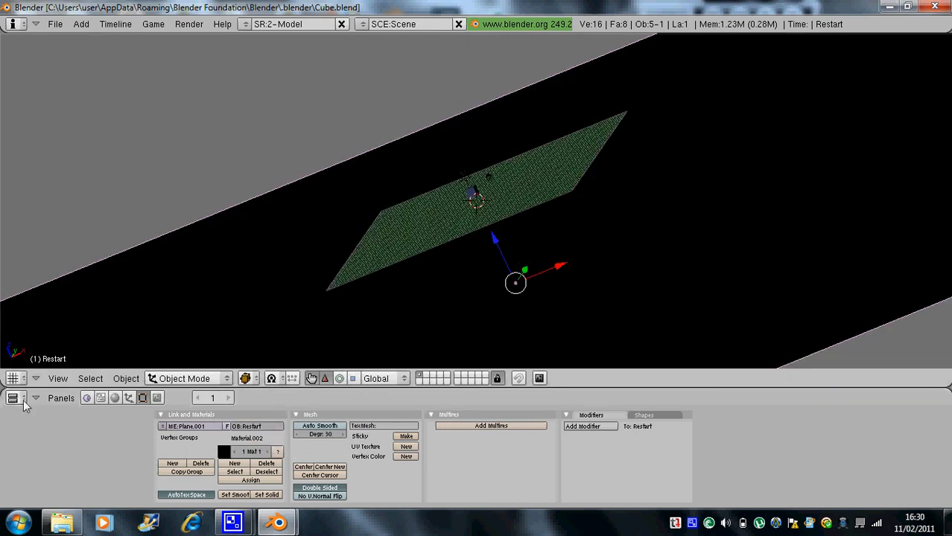
- Turn on the Invisible game setting for the black Restart plane and test it in game runs, keeping the plane selected
left_click(87, 397)
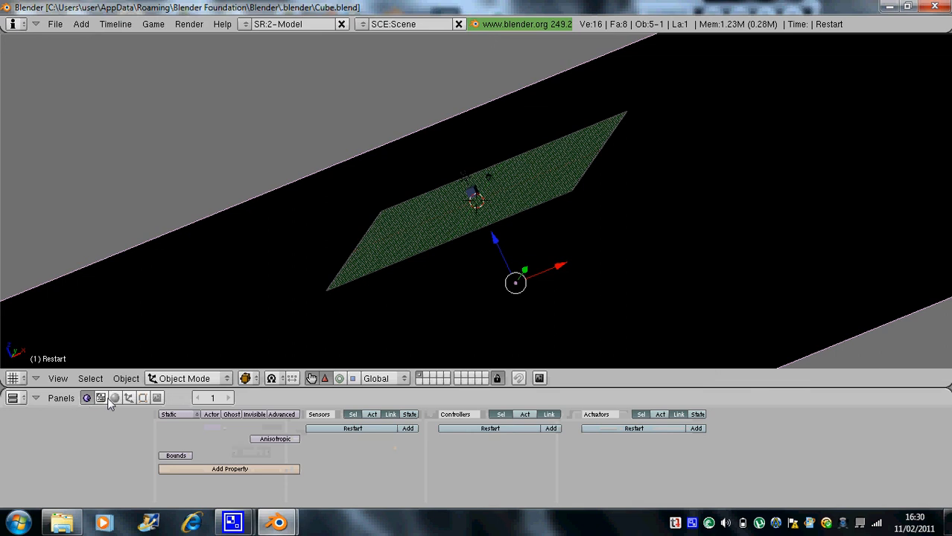
left_click(253, 414)
key("p")
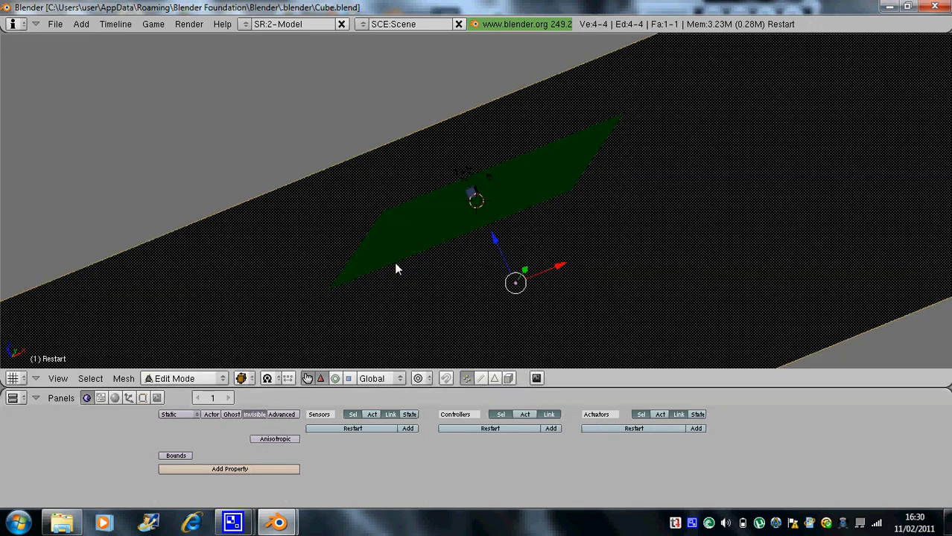
key("Escape")
middle_click_drag(478, 261, 562, 262)
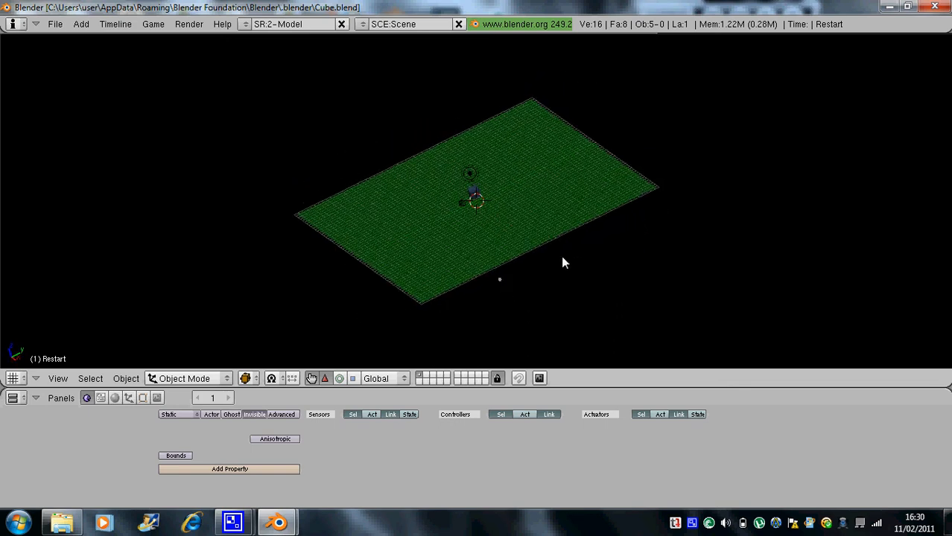
key("p")
key("Escape")
key("ctrl+z")
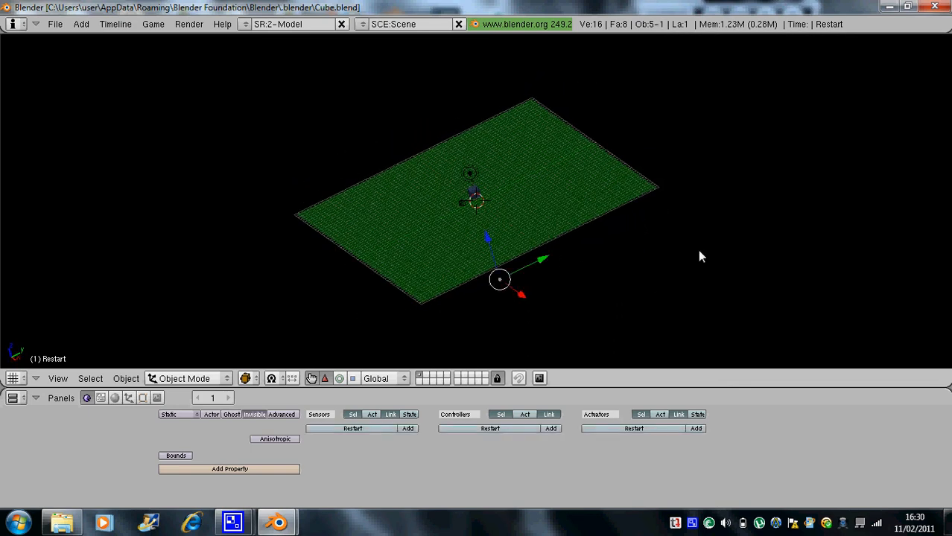
- Add a sensor, an AND controller and an actuator to the Restart plane and link them together
left_click(410, 429)
left_click(552, 430)
left_click(694, 429)
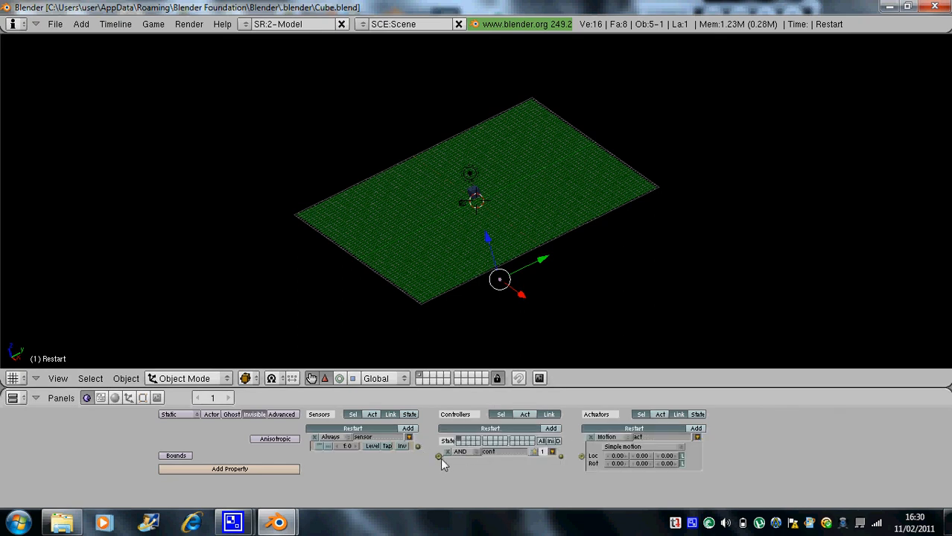
left_click_drag(440, 459, 438, 456)
left_click_drag(582, 454, 560, 455)
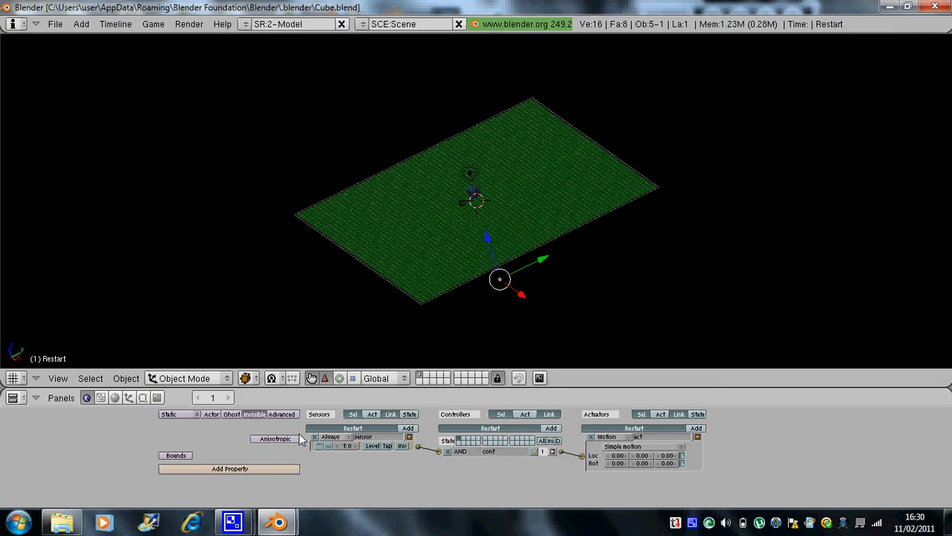
- Change the Restart plane's Always sensor to a Collision sensor
left_click(331, 438)
left_click(334, 414)
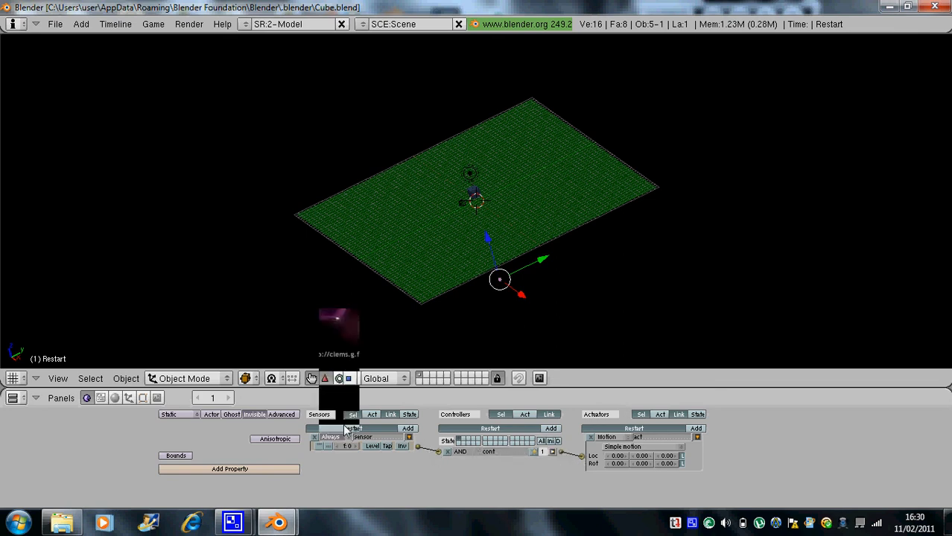
left_click(337, 438)
left_click(332, 430)
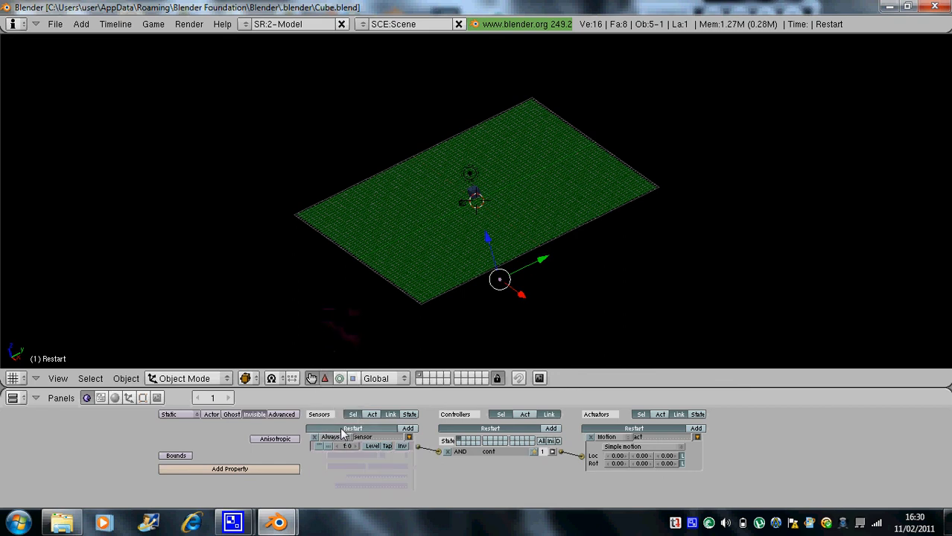
left_click(337, 438)
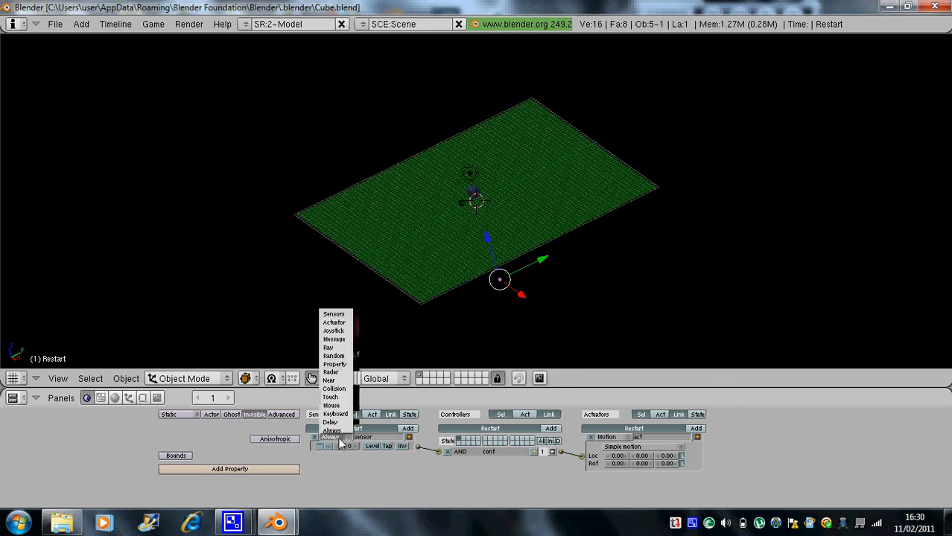
left_click(333, 388)
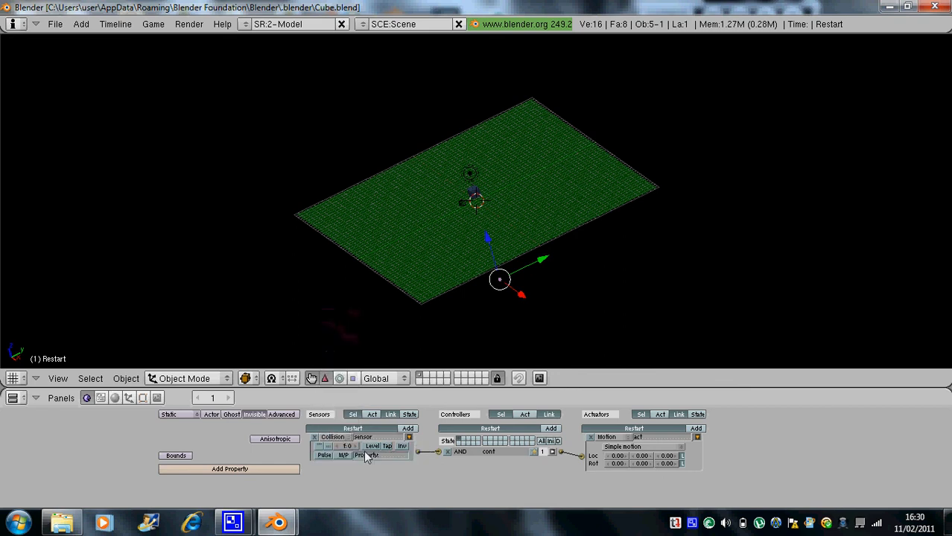
- Add a game property to the cube, rename it and change its type
right_click(474, 195)
left_click(237, 470)
left_click(239, 477)
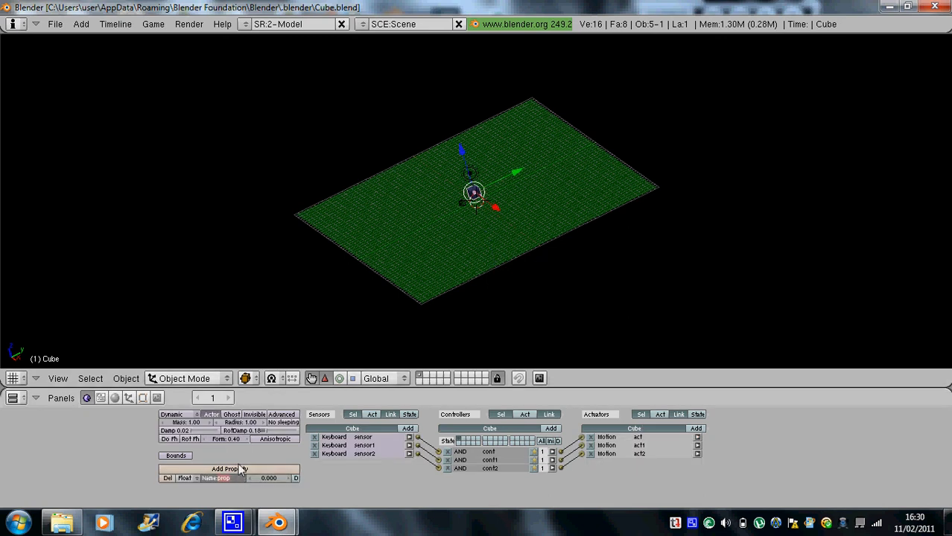
key("BackSpace")
key("Return")
left_click(186, 477)
left_click(188, 447)
- Set the Restart plane's Collision sensor property to player and change its actuator to Scene with the Restart option
right_click(579, 284)
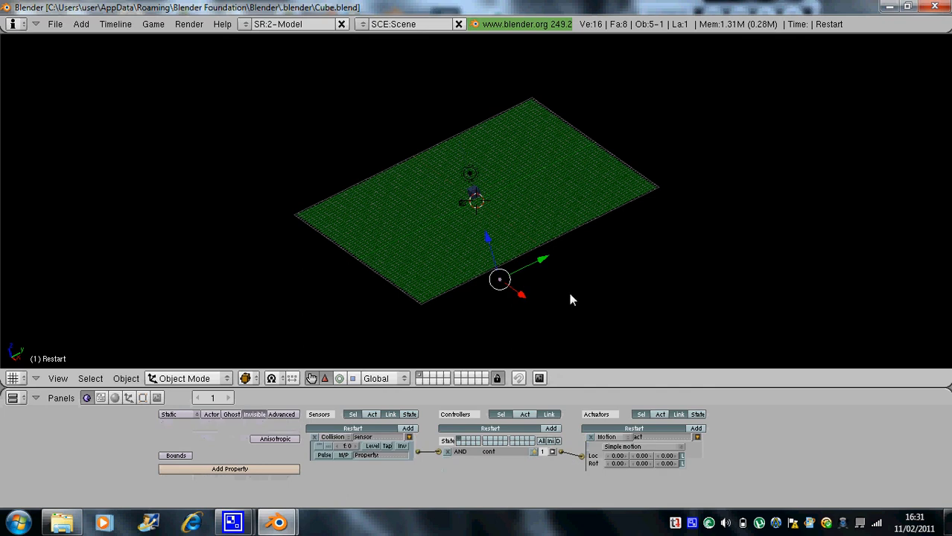
left_click(388, 456)
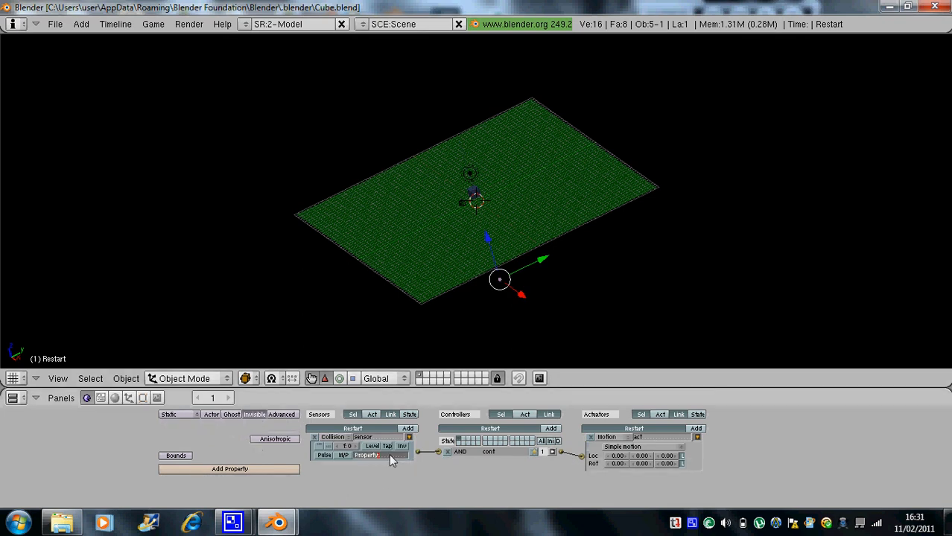
type("player")
key("Return")
left_click(606, 437)
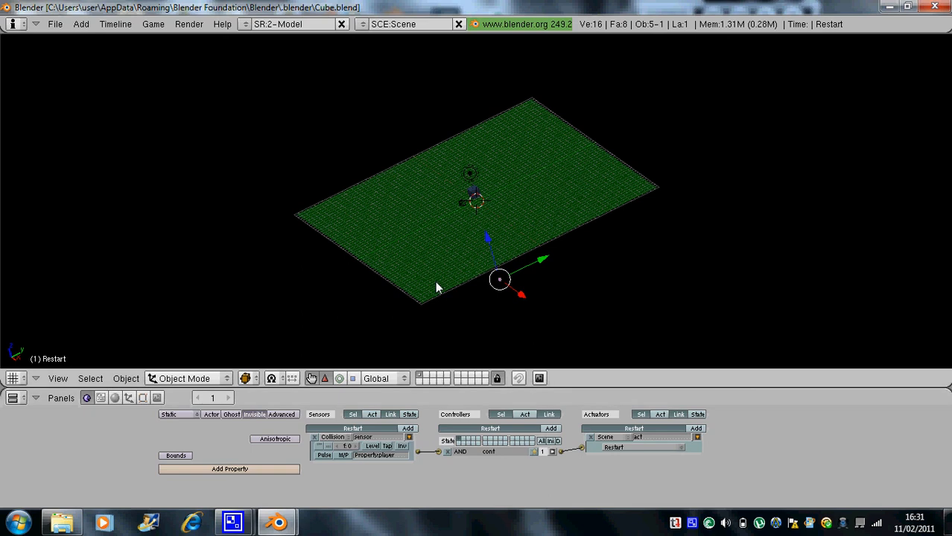
- Test the game from the camera view in a maximised 3D view
key("ctrl+Up")
key("KP_0")
key("p")
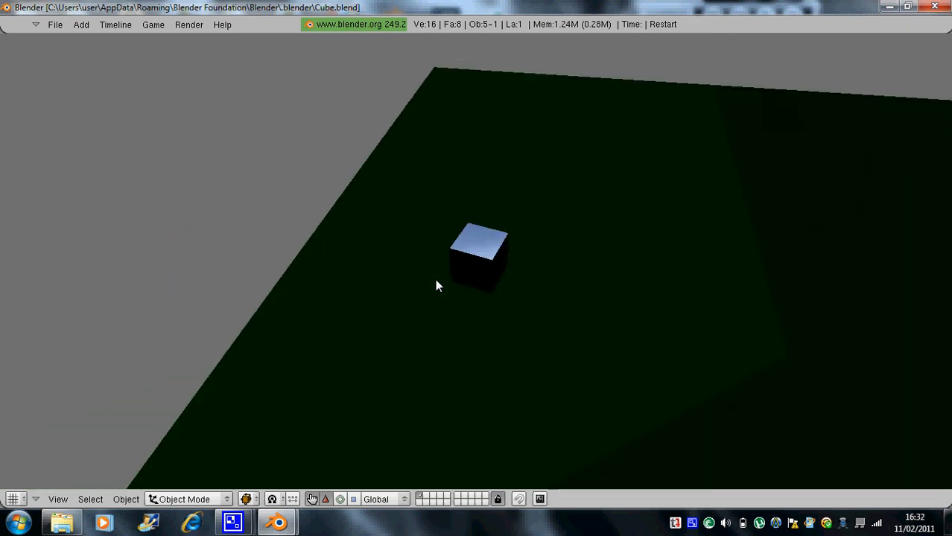
key("Escape")
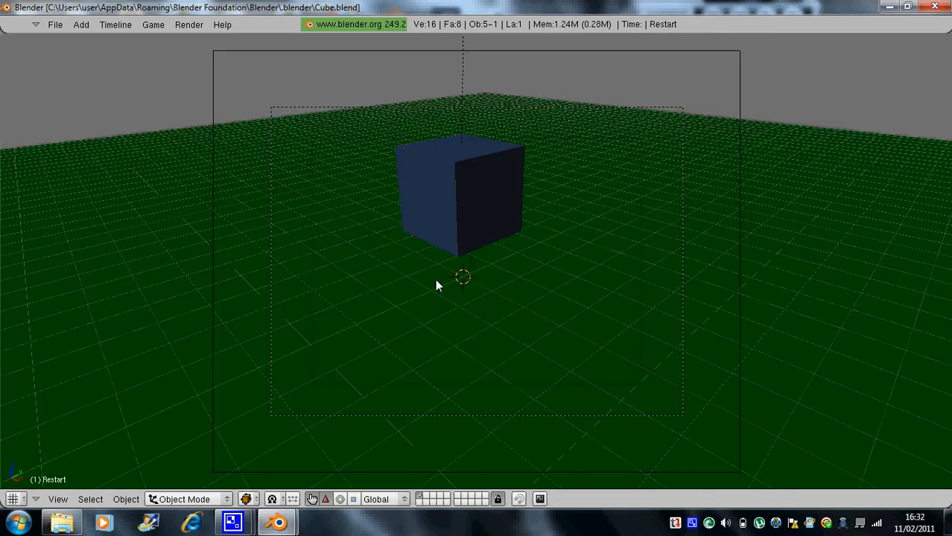
- Save the scene over the existing Cube.blend file and minimise the window
key("ctrl+w")
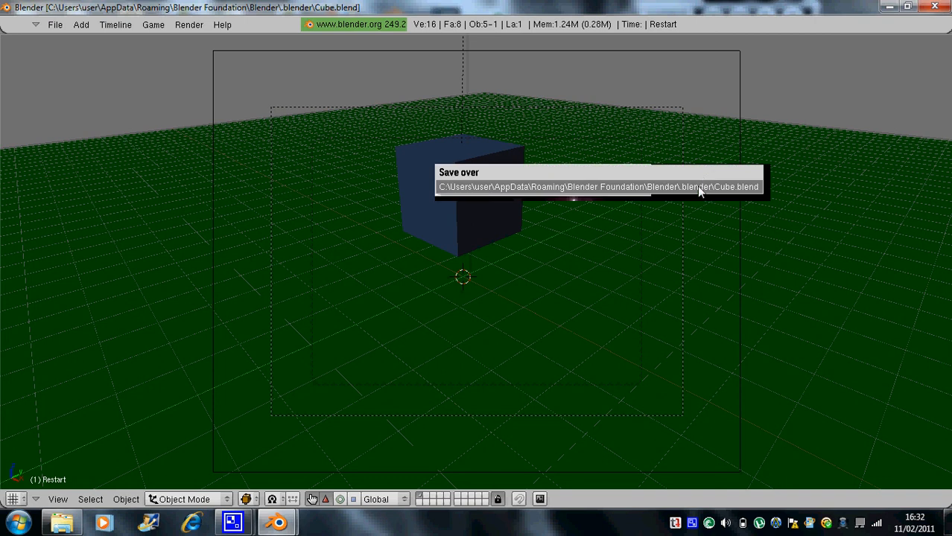
left_click(701, 187)
left_click(889, 6)
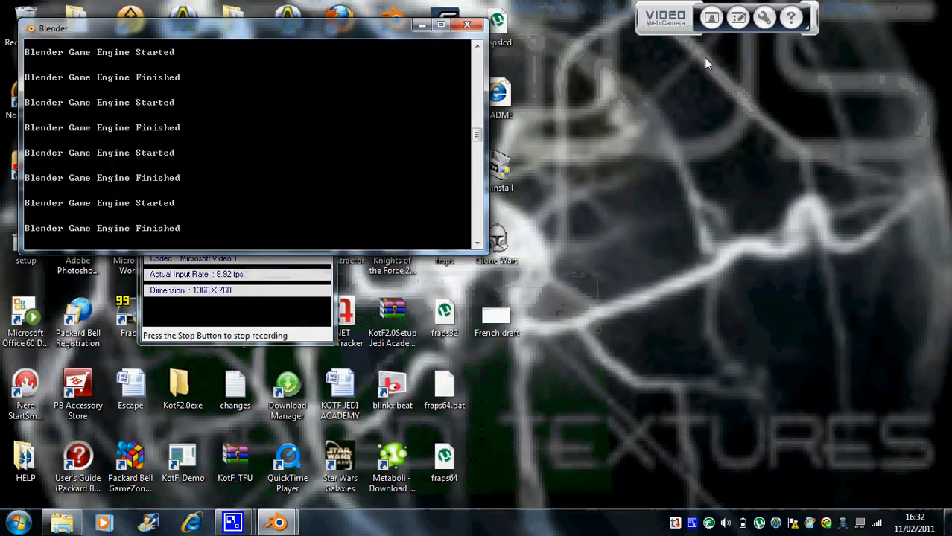